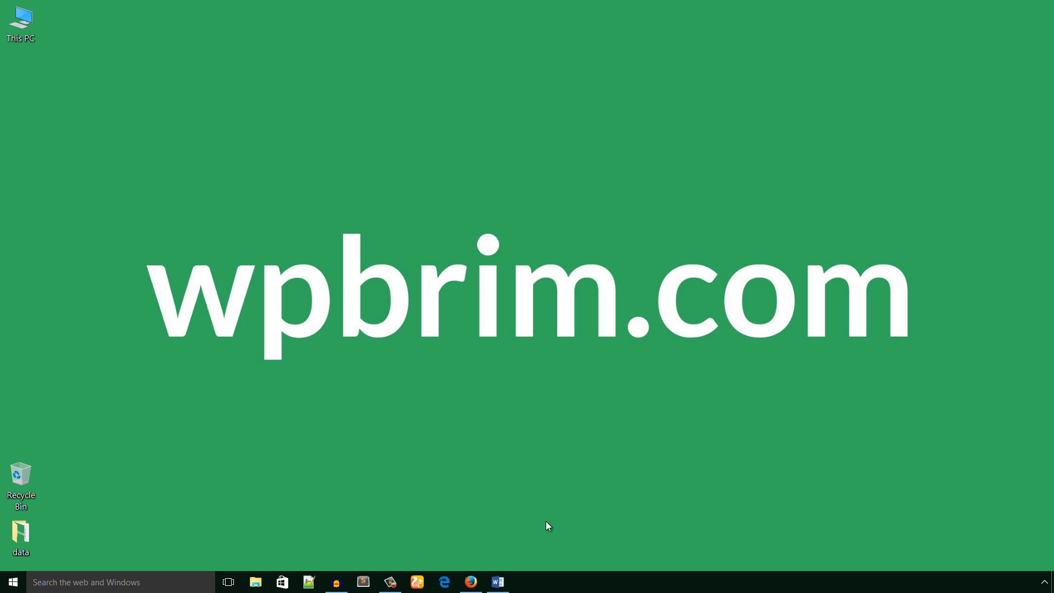
- Bring the 'How To Install WordPress In cPanel' Word document to the front
click(489, 588)
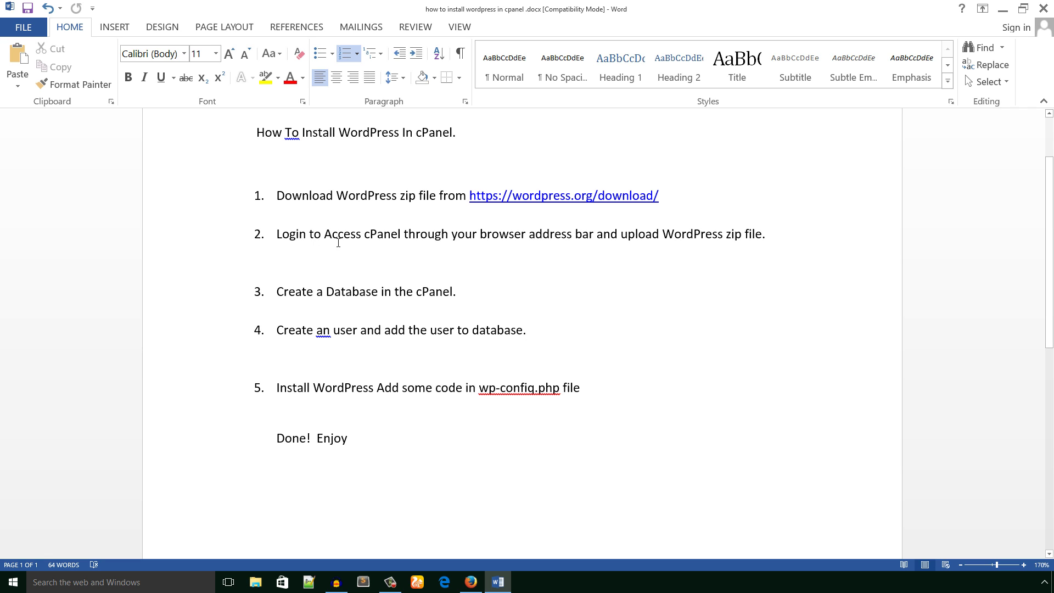
drag(525, 239, 618, 237)
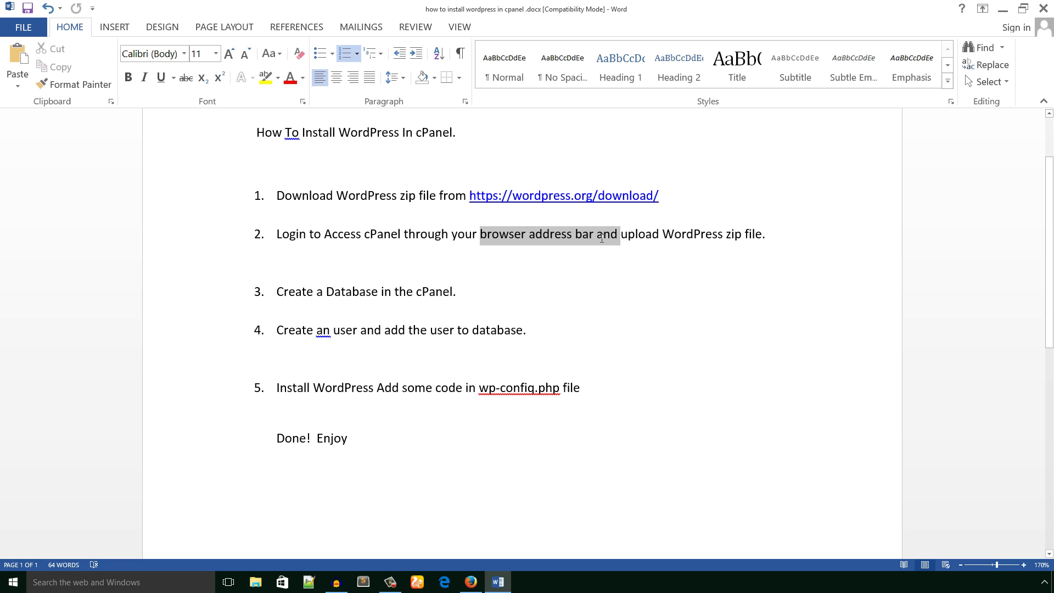
click(549, 281)
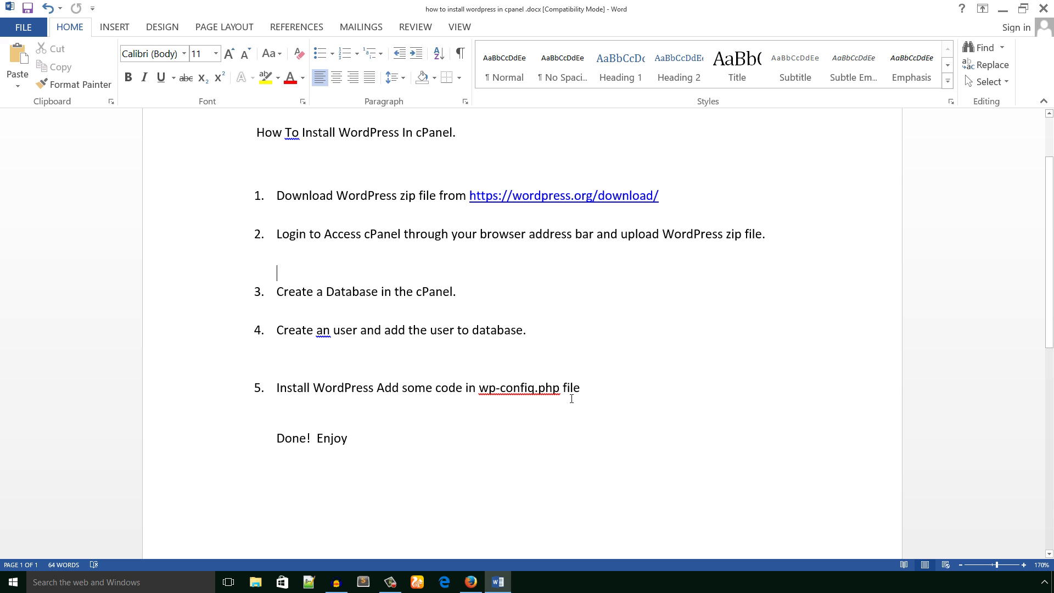
click(473, 431)
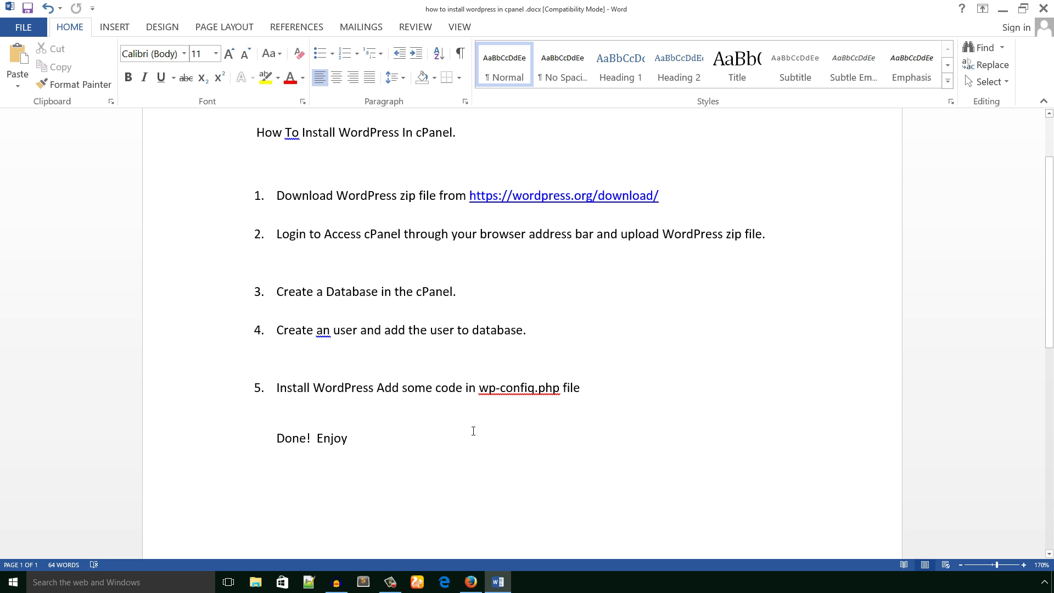
- Load the imranemu site (imranemu.ml) in Firefox
click(471, 581)
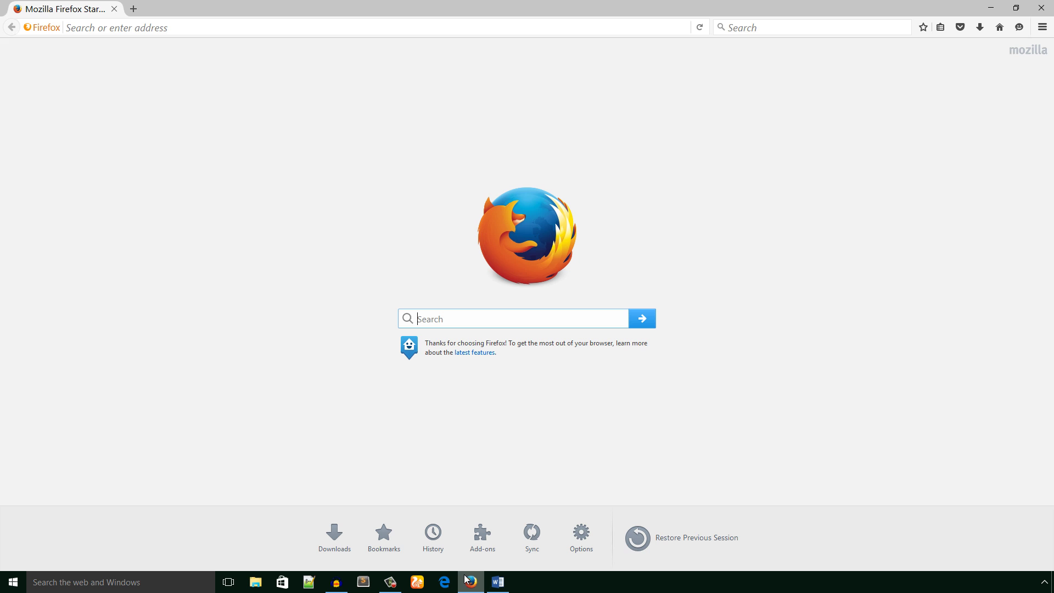
click(165, 28)
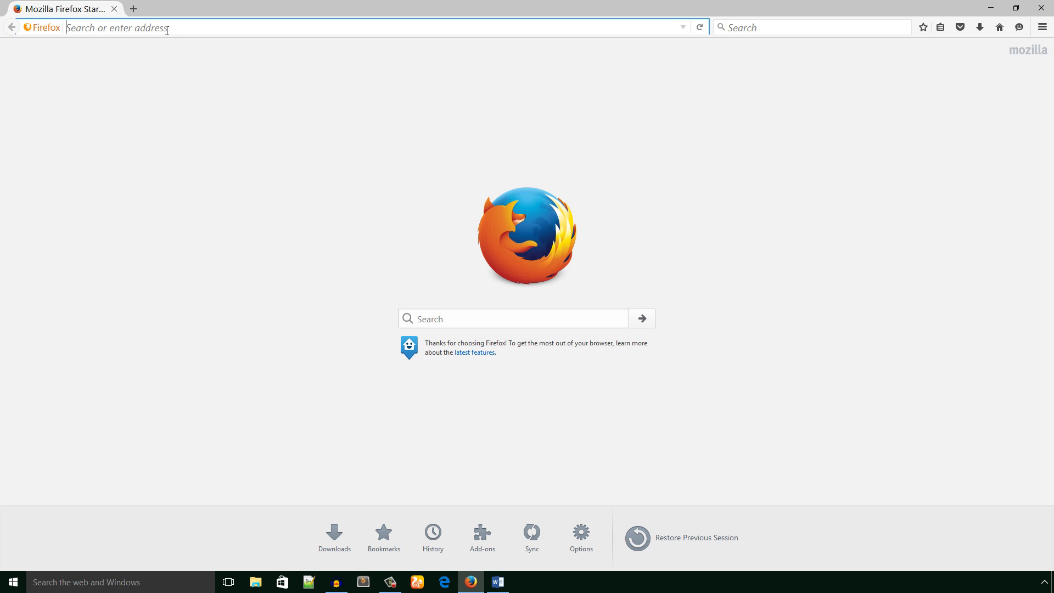
text(imran)
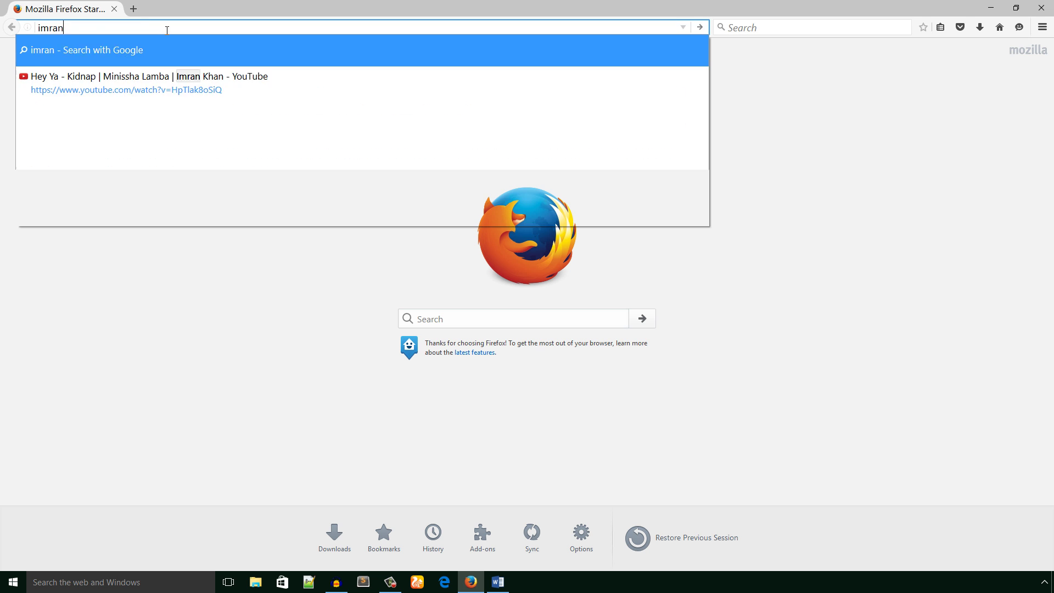
text(emu.ml)
key(Return)
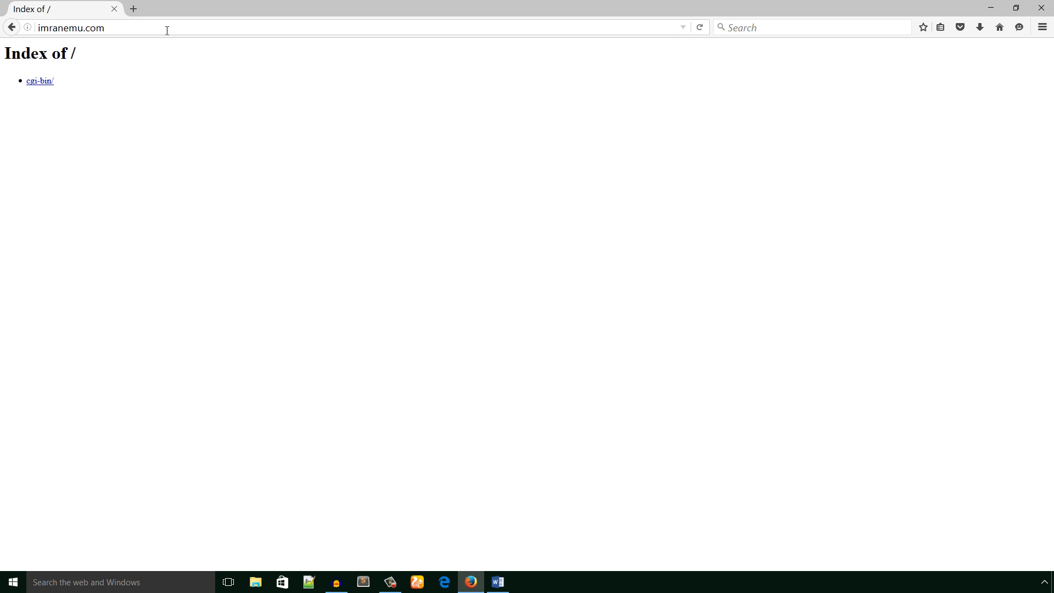
- Copy the wordpress.org download link from the Word notes and load it in a new tab
click(497, 582)
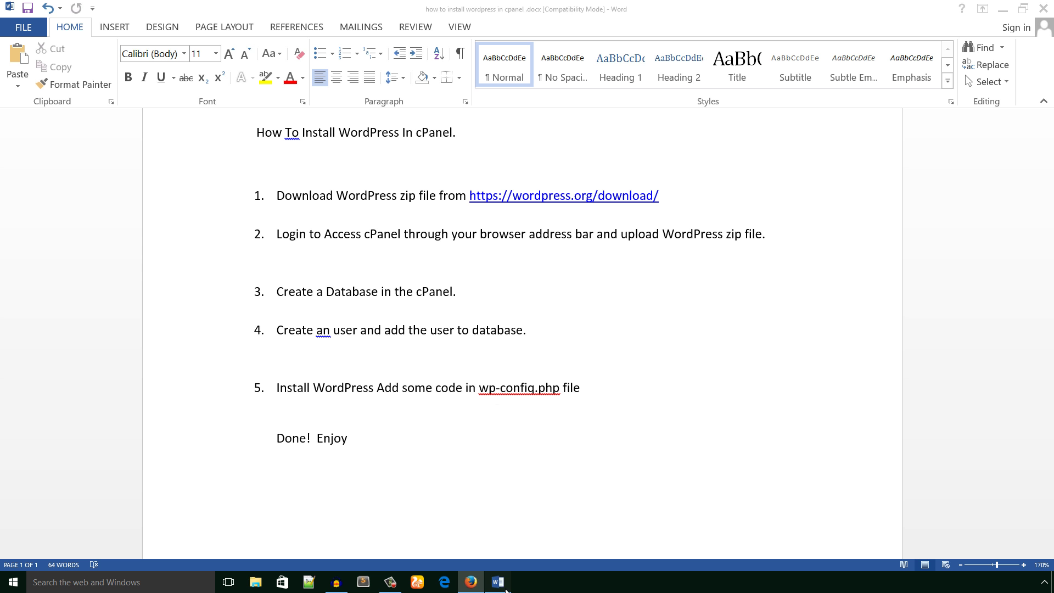
click(305, 213)
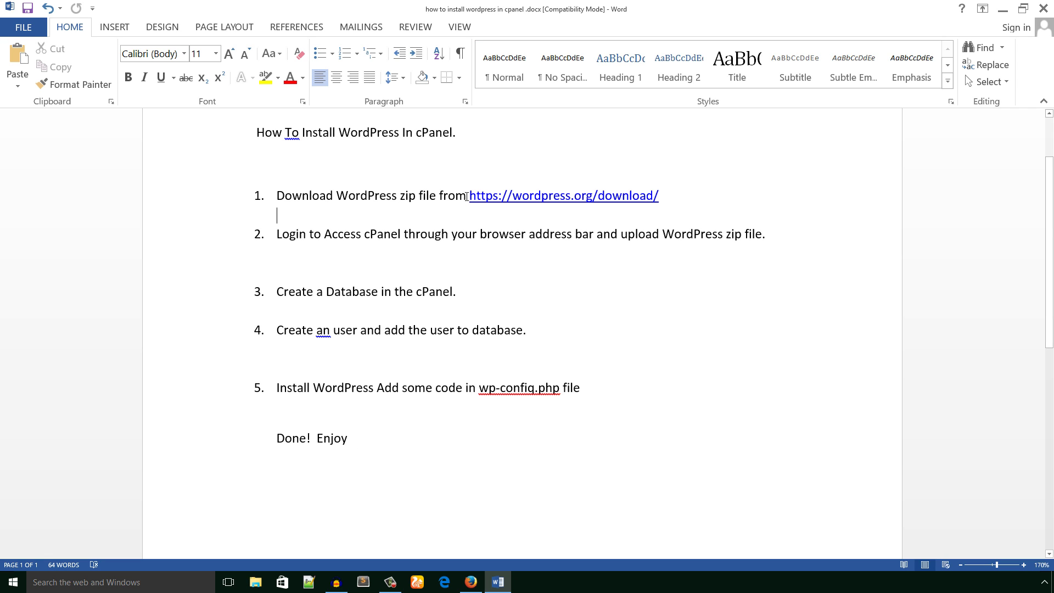
drag(658, 194, 494, 209)
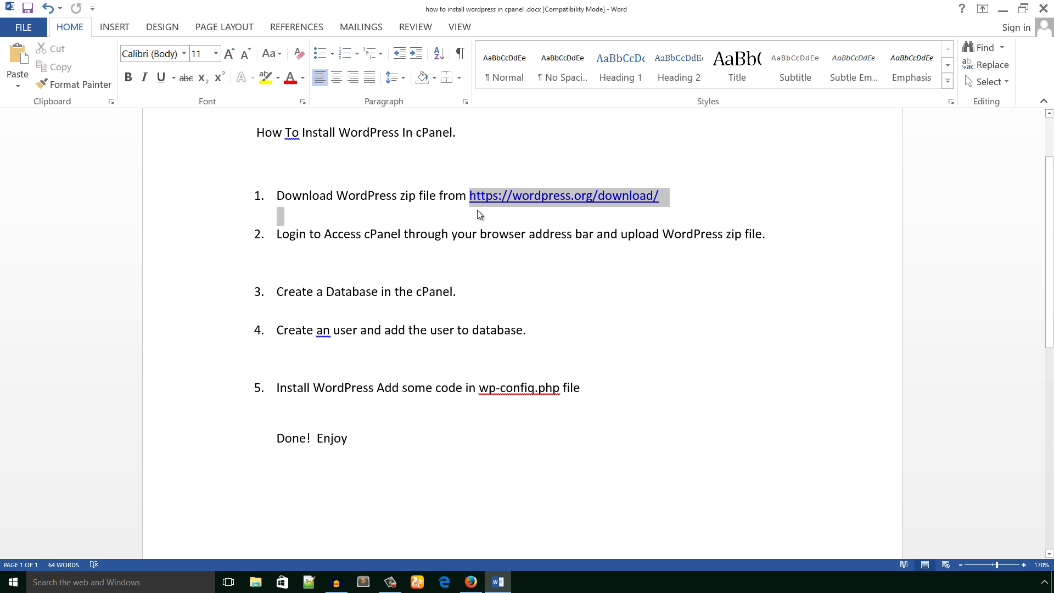
key(ctrl+c)
key(alt+Tab)
key(ctrl+t)
key(ctrl+v)
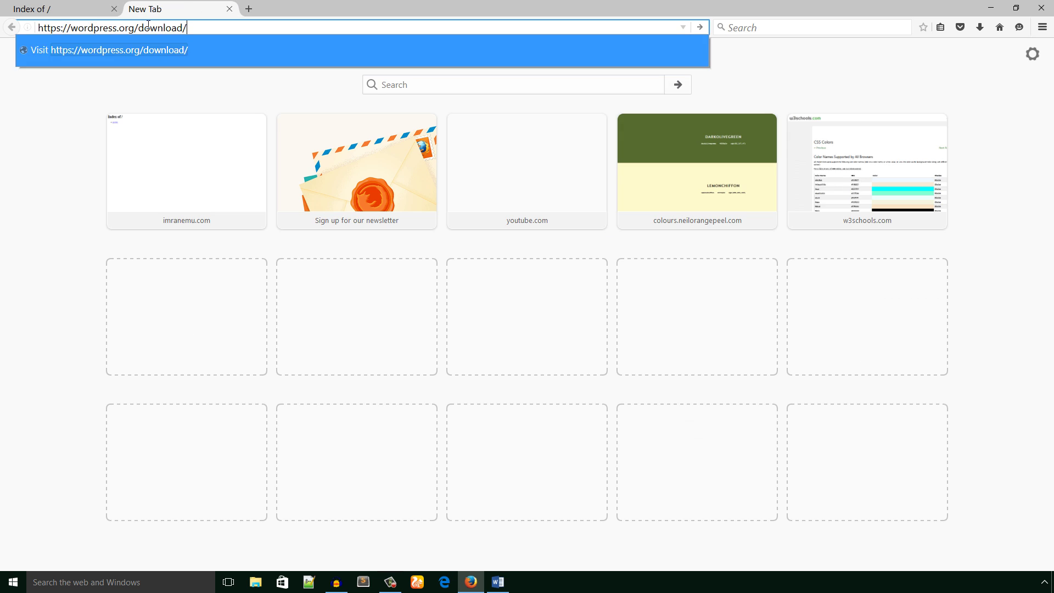
key(Return)
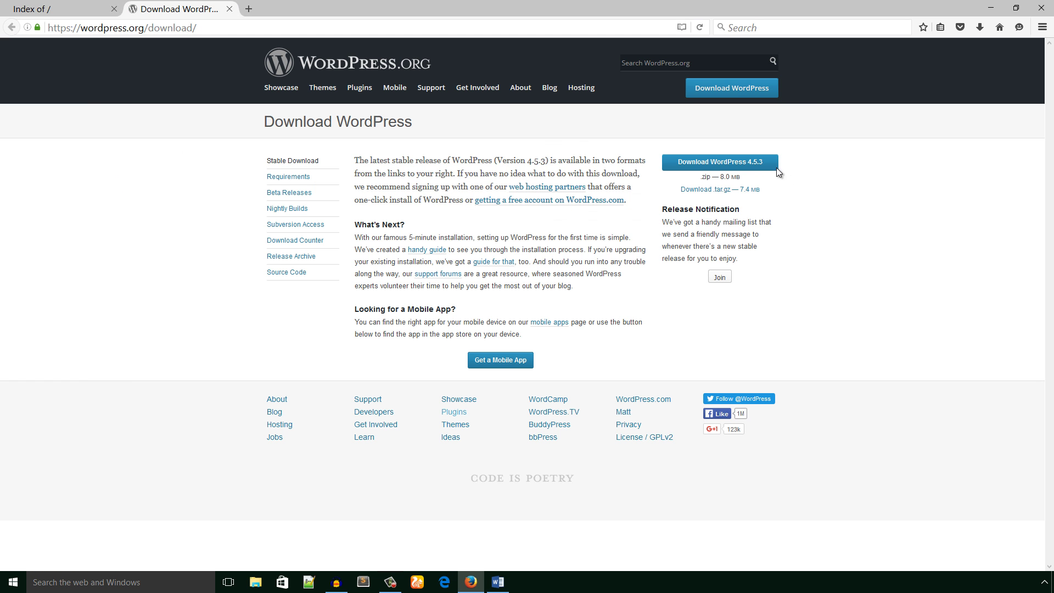
- Download and save wordpress-4.5.3.zip, then view the downloads list
click(720, 165)
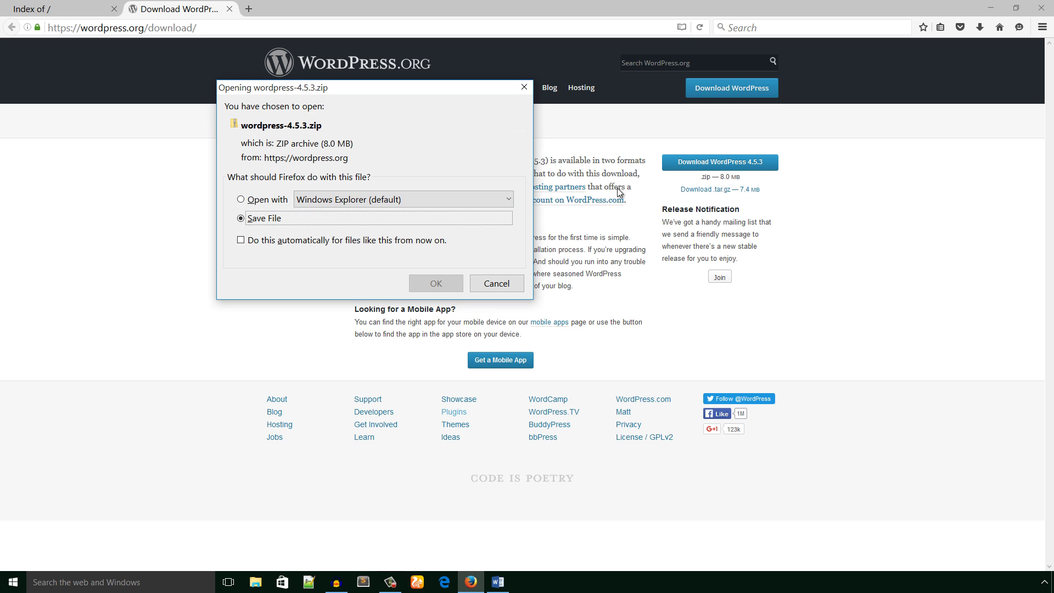
click(436, 283)
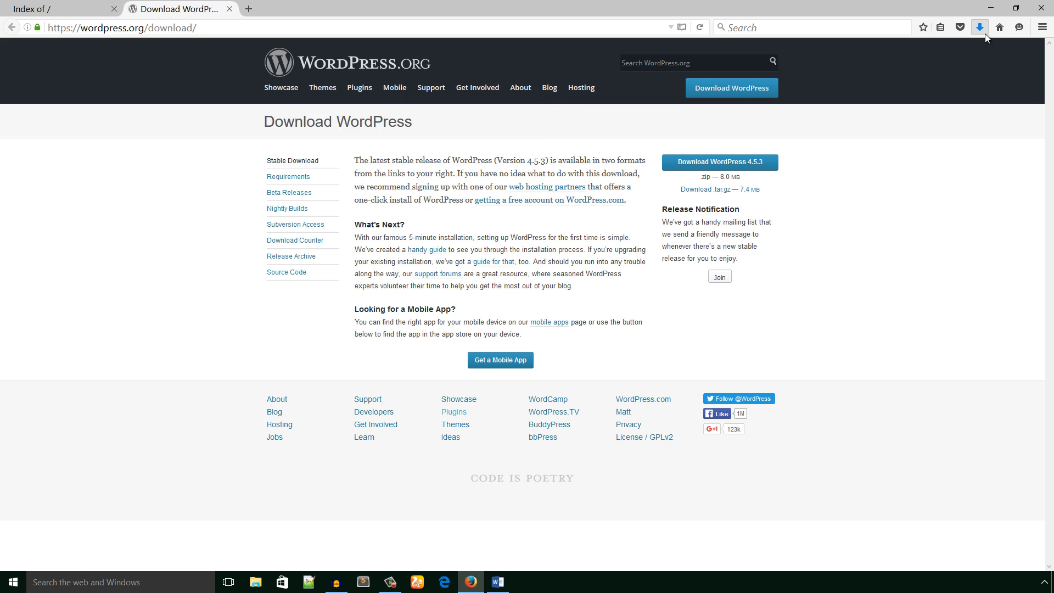
click(983, 31)
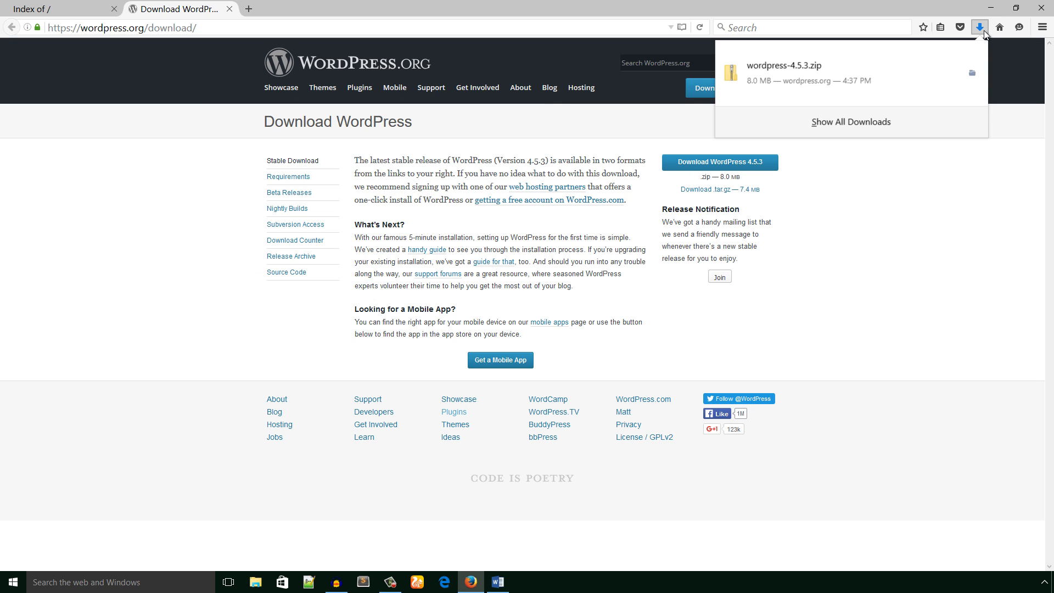
- Confirm wordpress-4.5.3.zip (8,227 KB) in the Downloads folder, then return to the Word notes
click(972, 75)
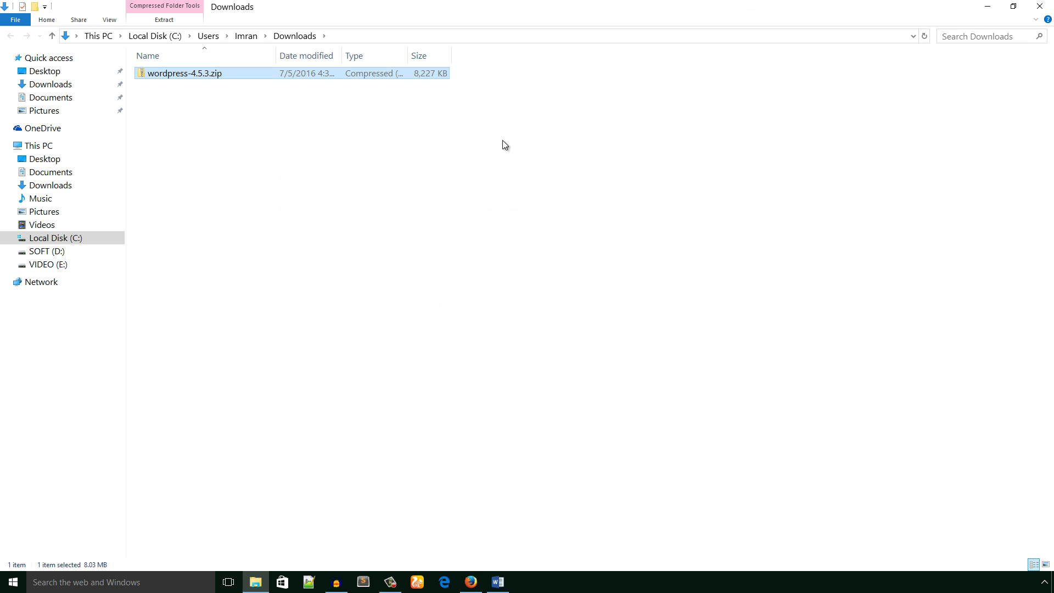
click(187, 94)
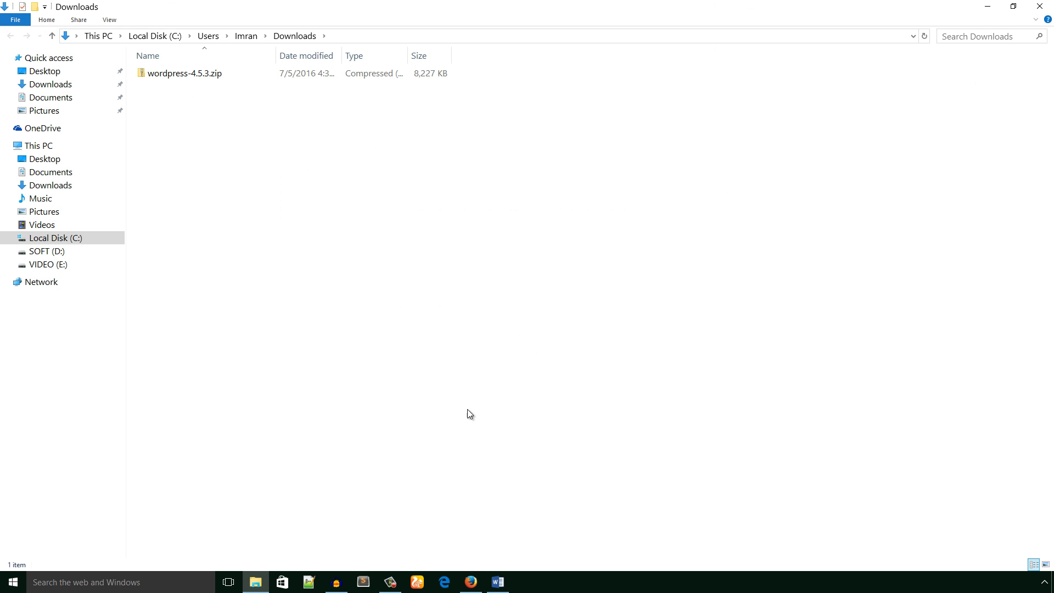
click(498, 582)
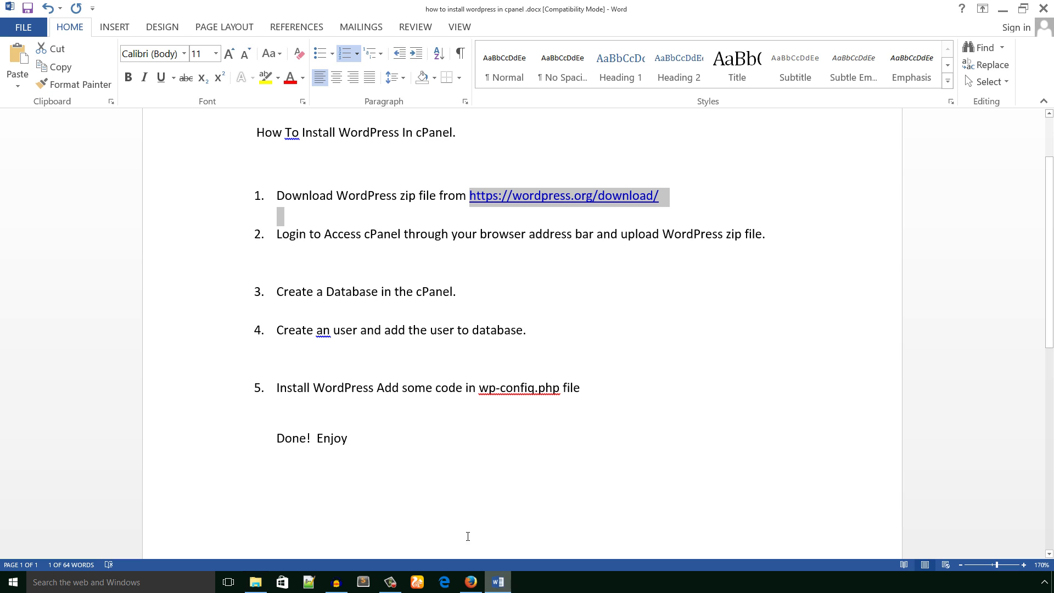
click(279, 254)
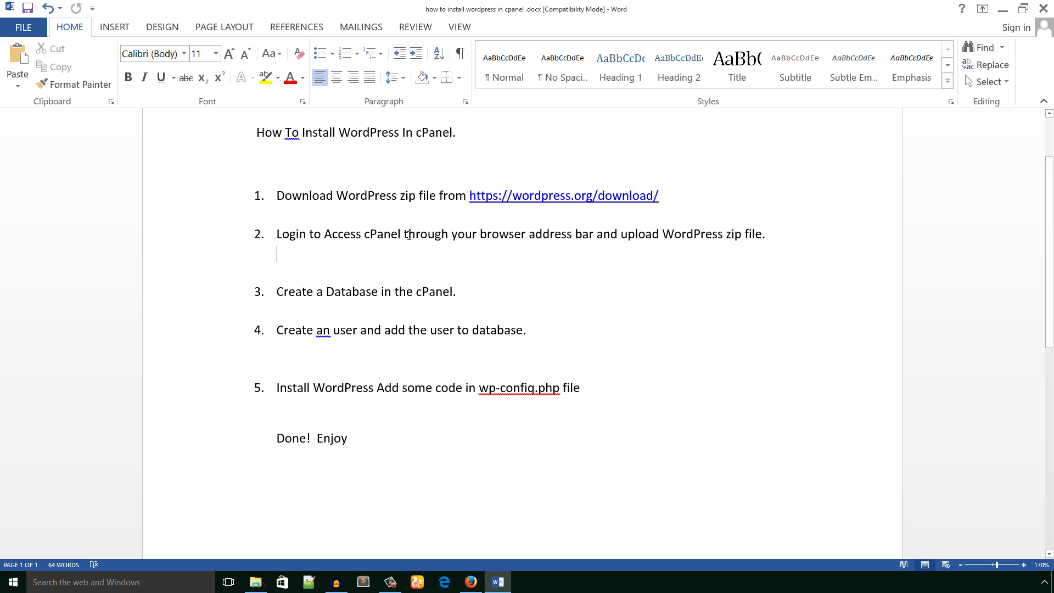
- Return to the imranemu.com tab in Firefox
click(471, 581)
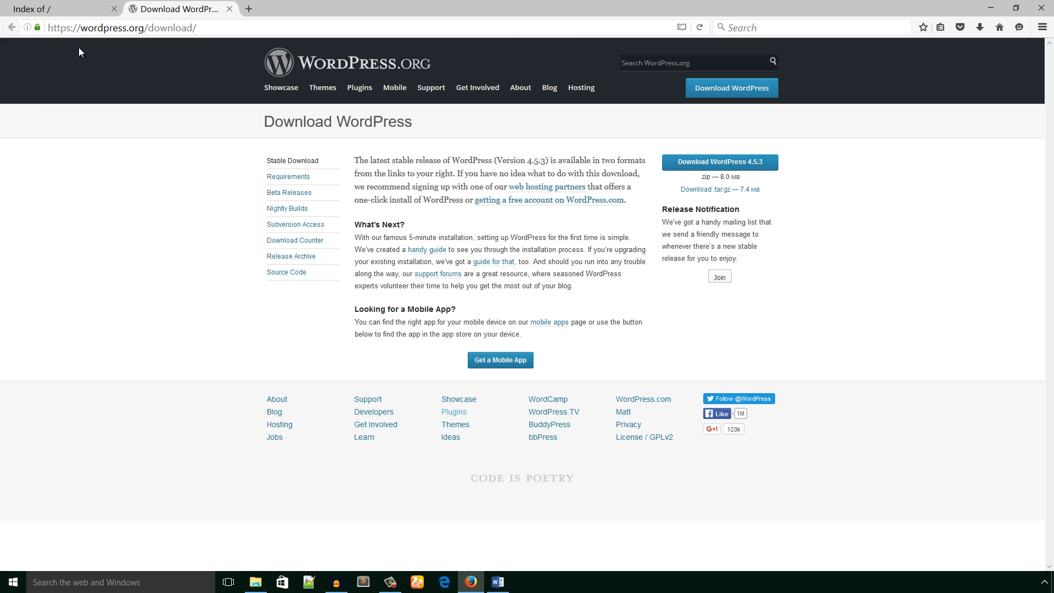
click(73, 9)
click(107, 27)
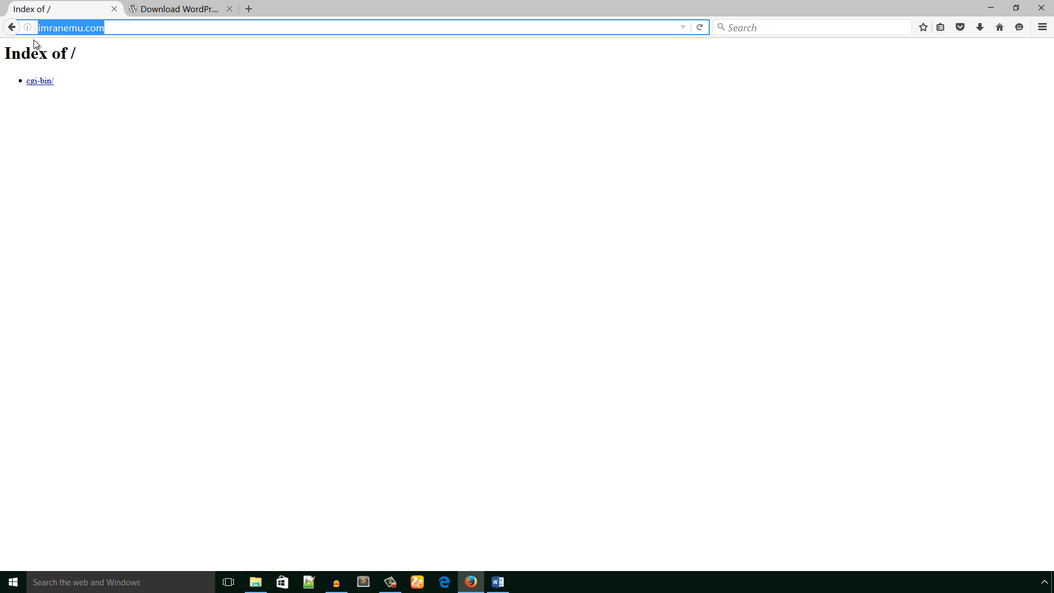
click(101, 70)
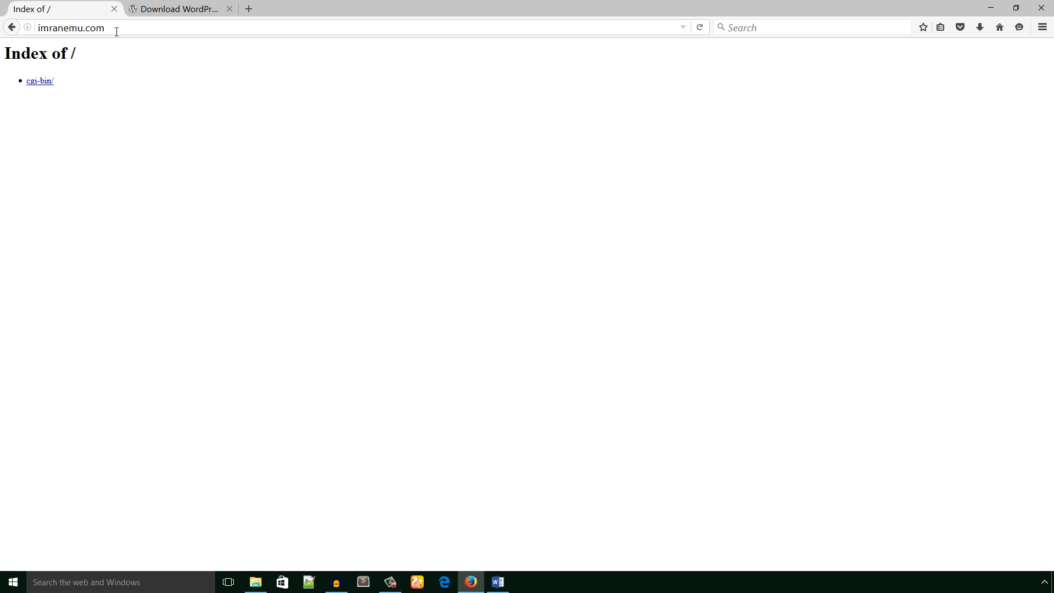
- Open Namecheap, HostGator and Bluehost sites in three new tabs via web searches
click(250, 9)
text(namecheap)
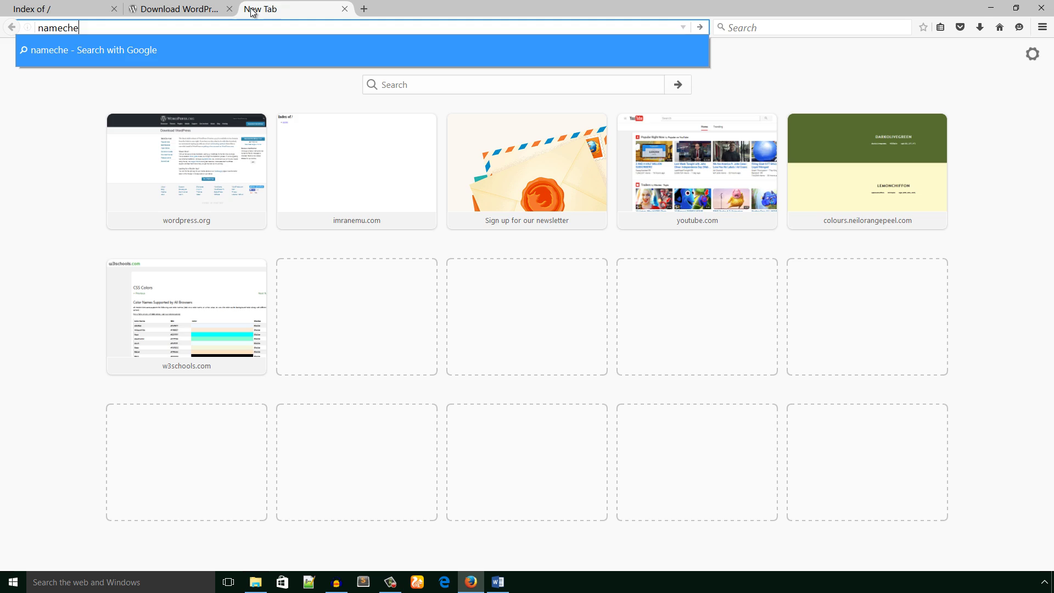
key(Return)
click(142, 317)
click(364, 9)
text(hostgator)
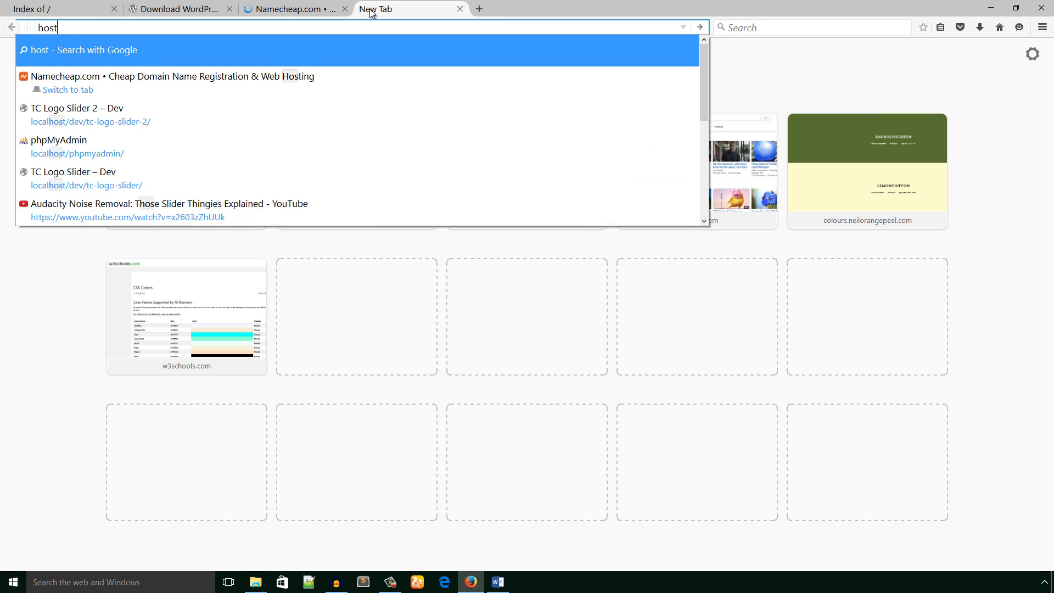
key(Return)
click(318, 9)
click(406, 8)
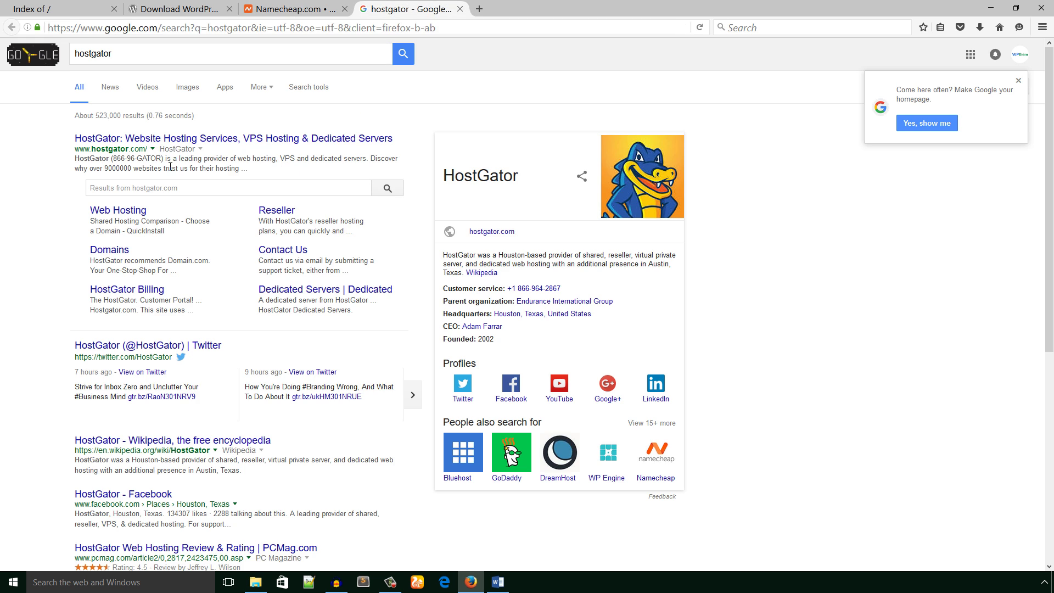
click(479, 9)
text(bluehost)
key(Return)
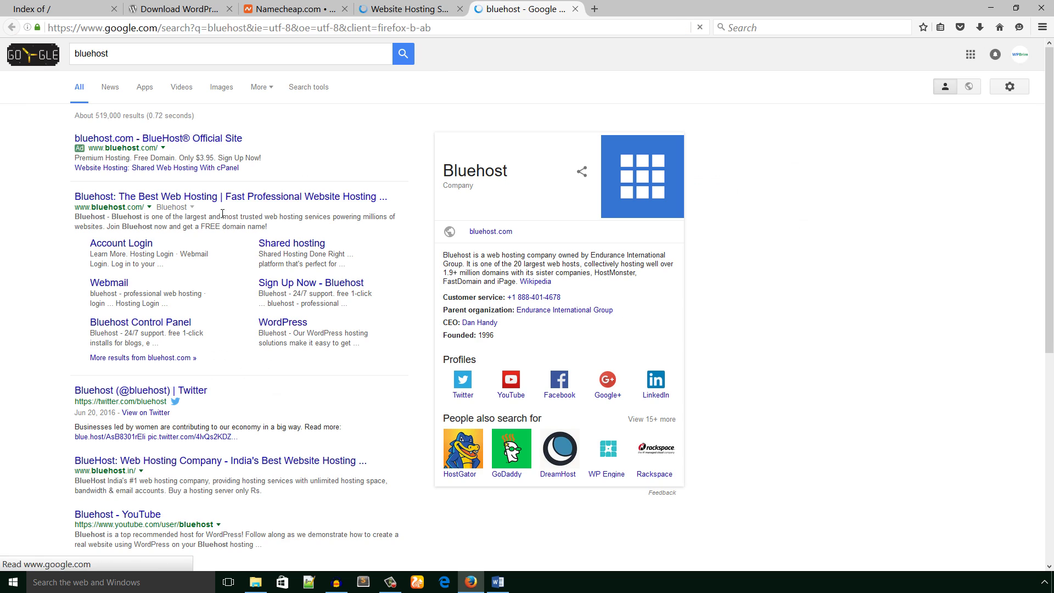
- Look through the Namecheap, HostGator and Bluehost tabs, then go back to imranemu.com
click(291, 9)
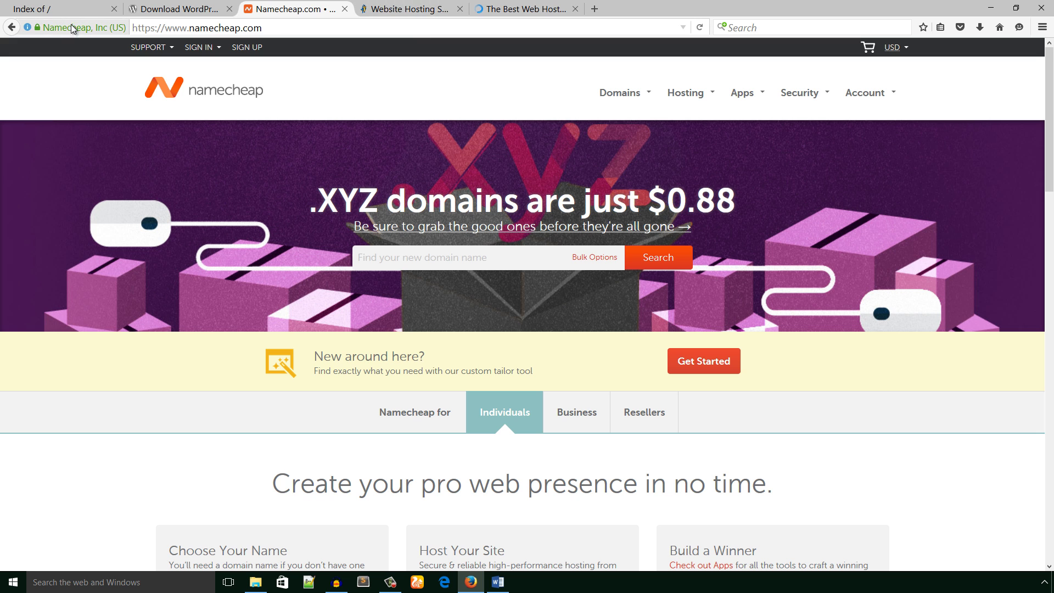
click(394, 9)
click(508, 9)
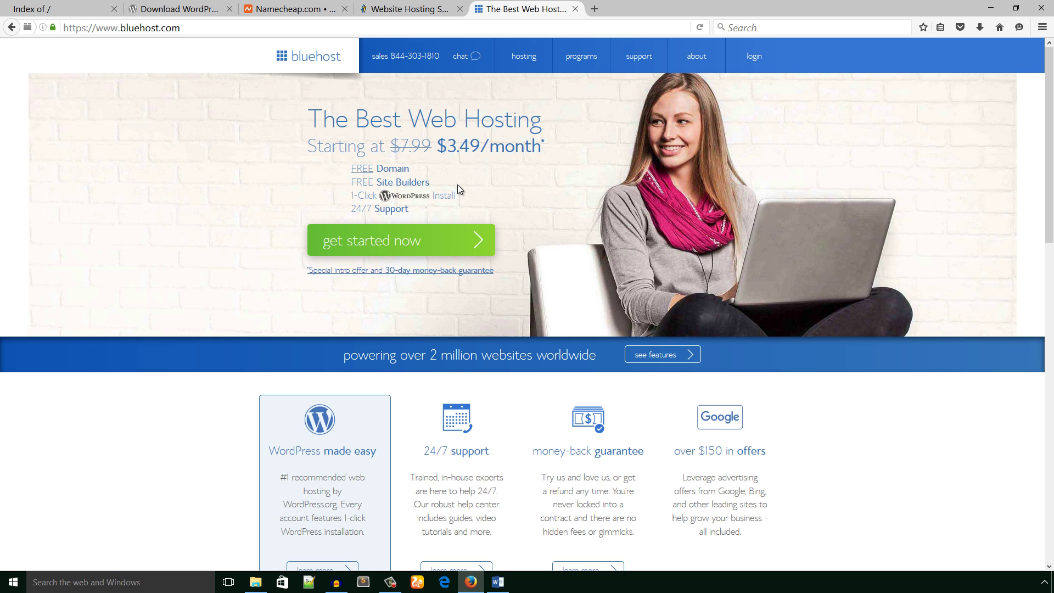
click(301, 8)
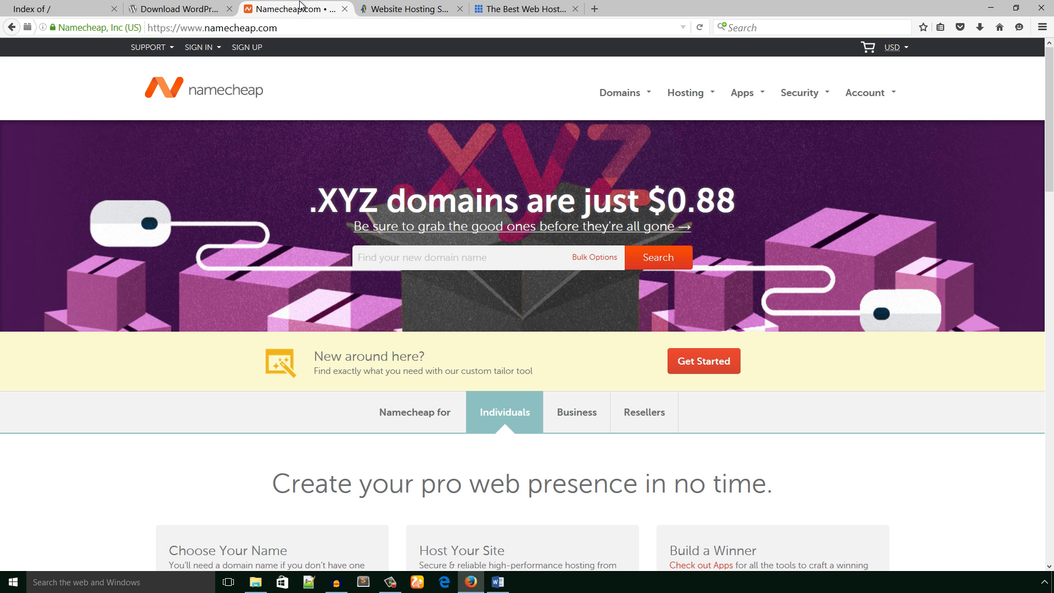
click(408, 9)
click(520, 7)
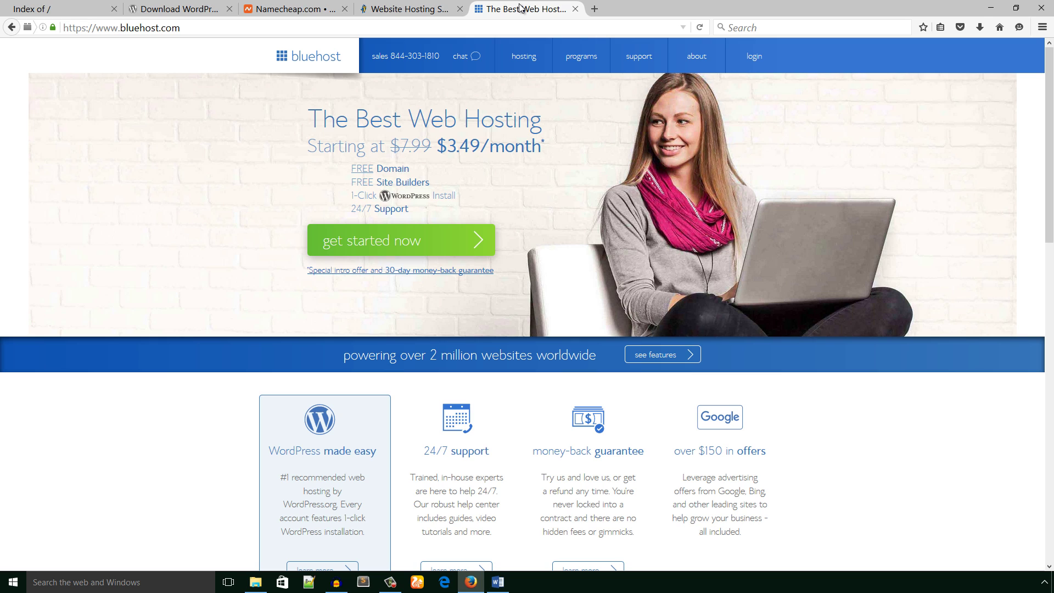
click(46, 8)
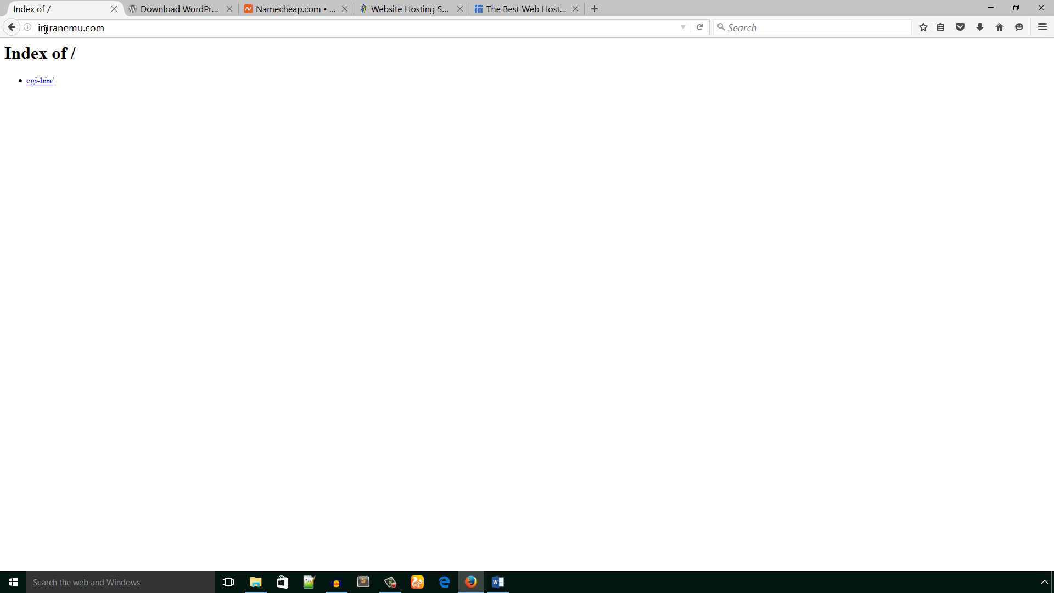
- Open imranemu.com/cpanel, then highlight the upload-zip instruction in the Word notes
click(113, 28)
click(116, 28)
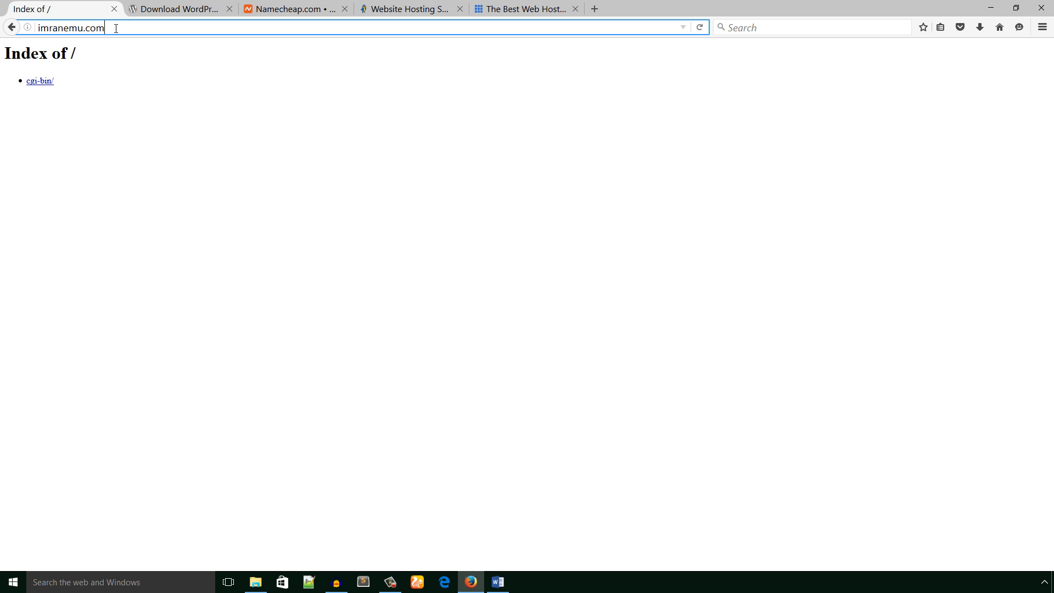
text(/)
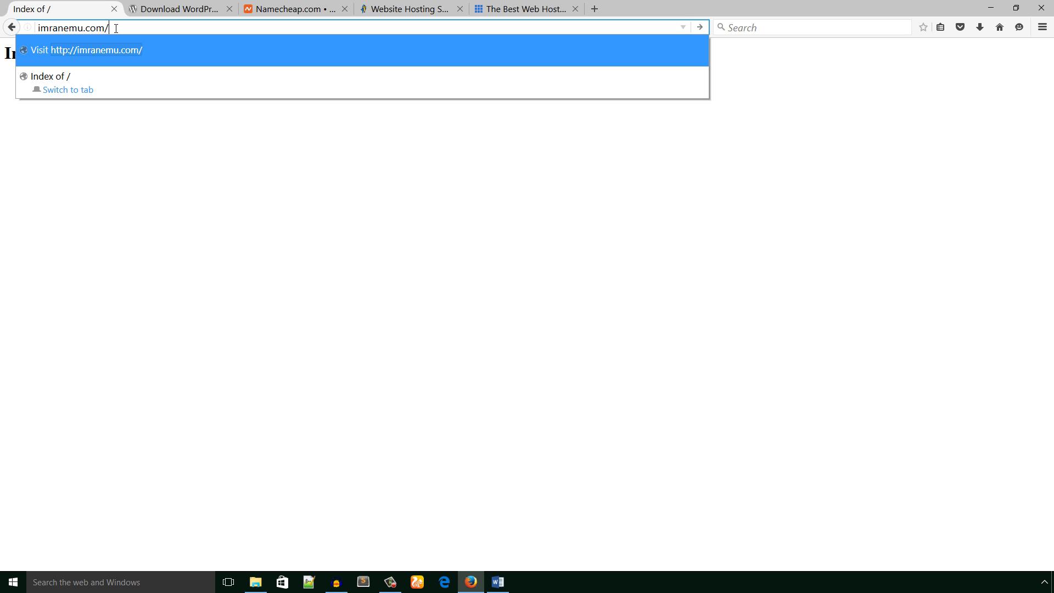
text(cpanel)
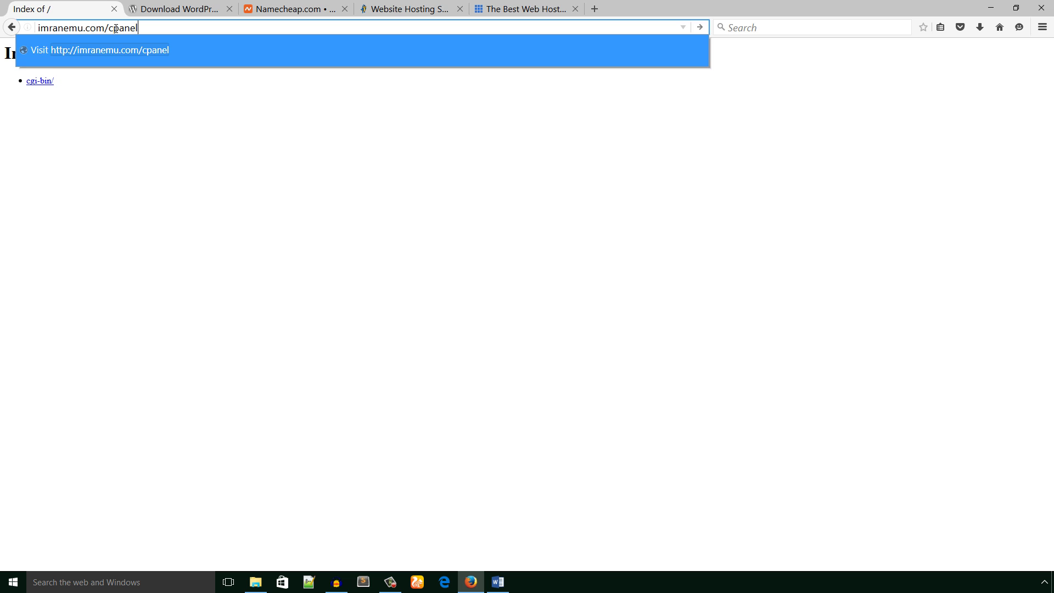
key(Return)
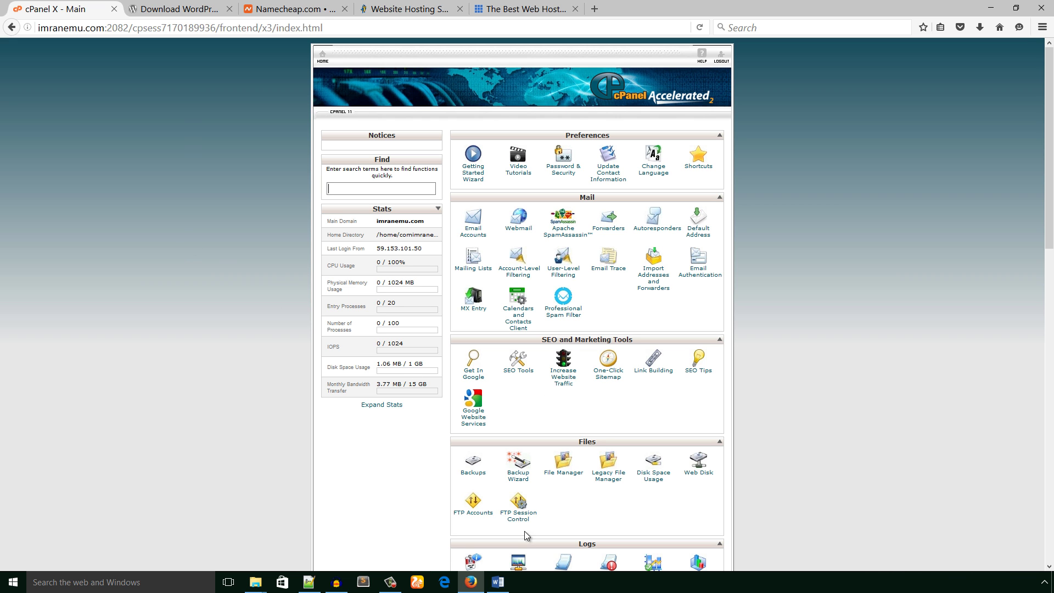
click(504, 580)
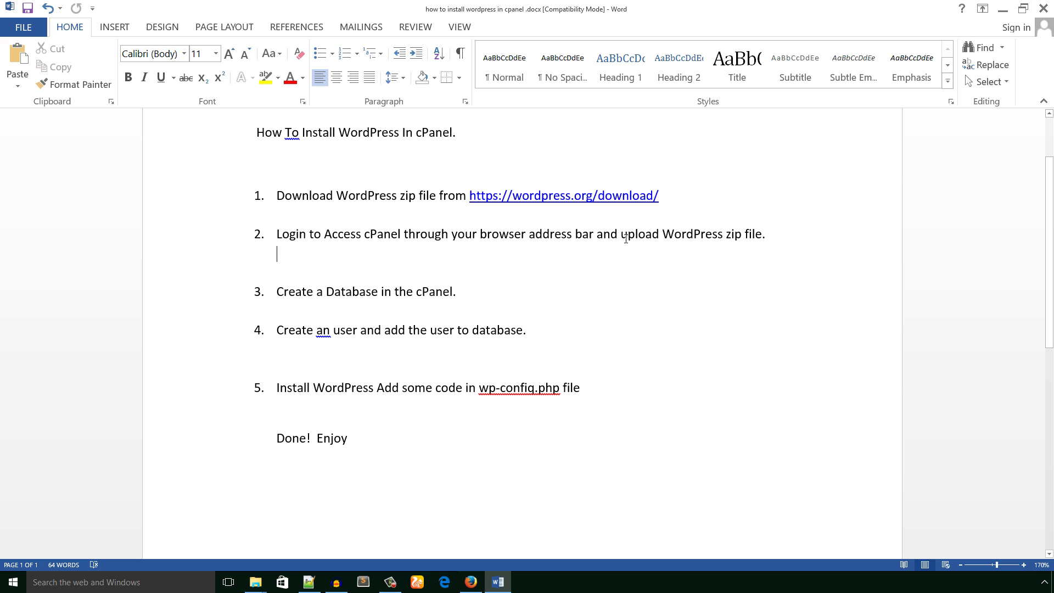
drag(621, 235, 790, 236)
- Open File Manager from cPanel's Files section, keeping Web Root (public_html/www) selected
click(743, 331)
click(471, 583)
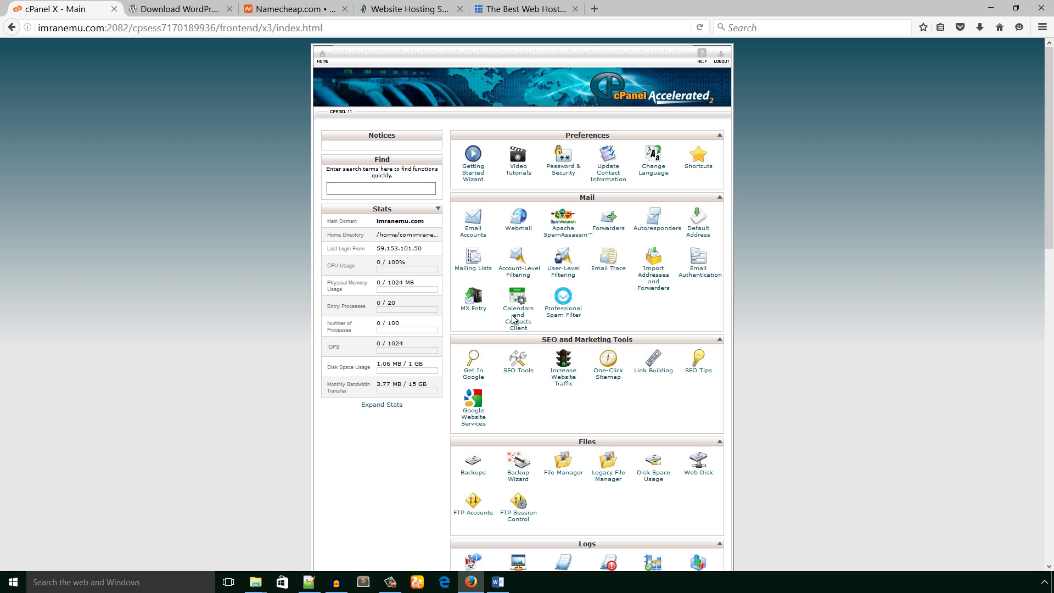
scroll(514, 320, down, 2)
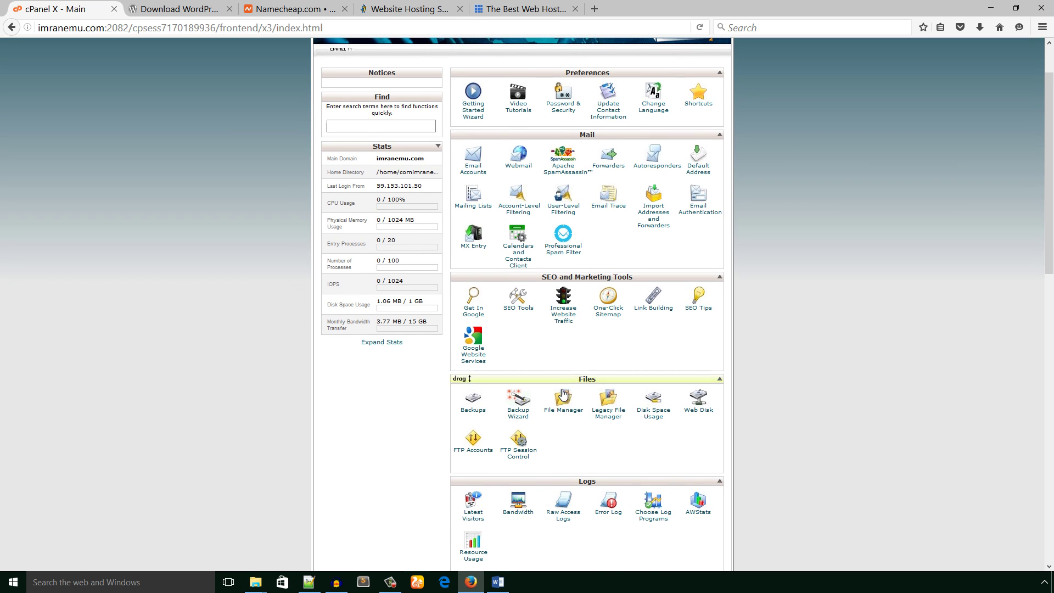
scroll(560, 412, down, 3)
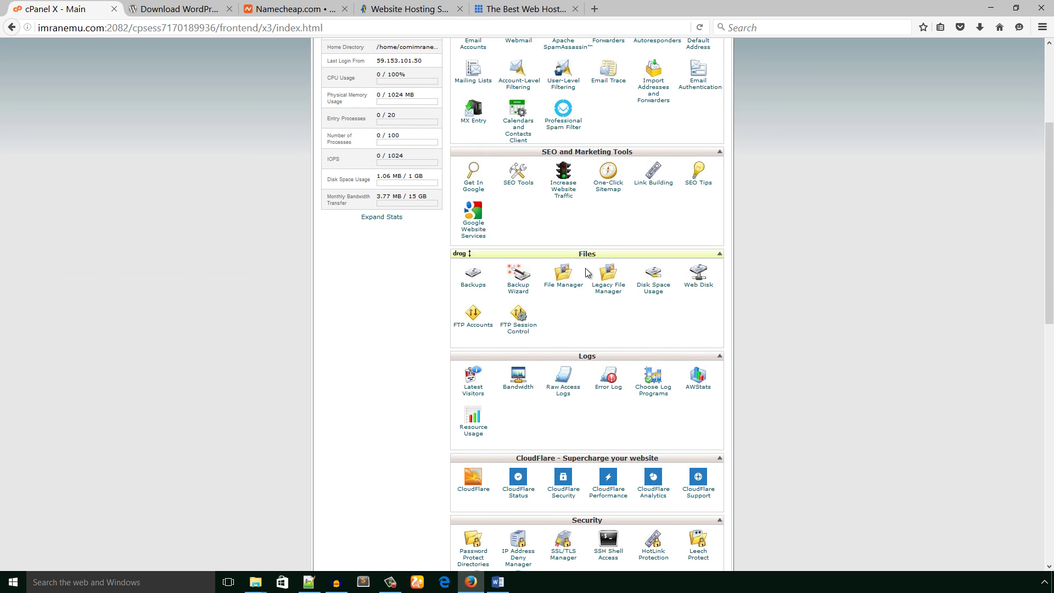
click(560, 287)
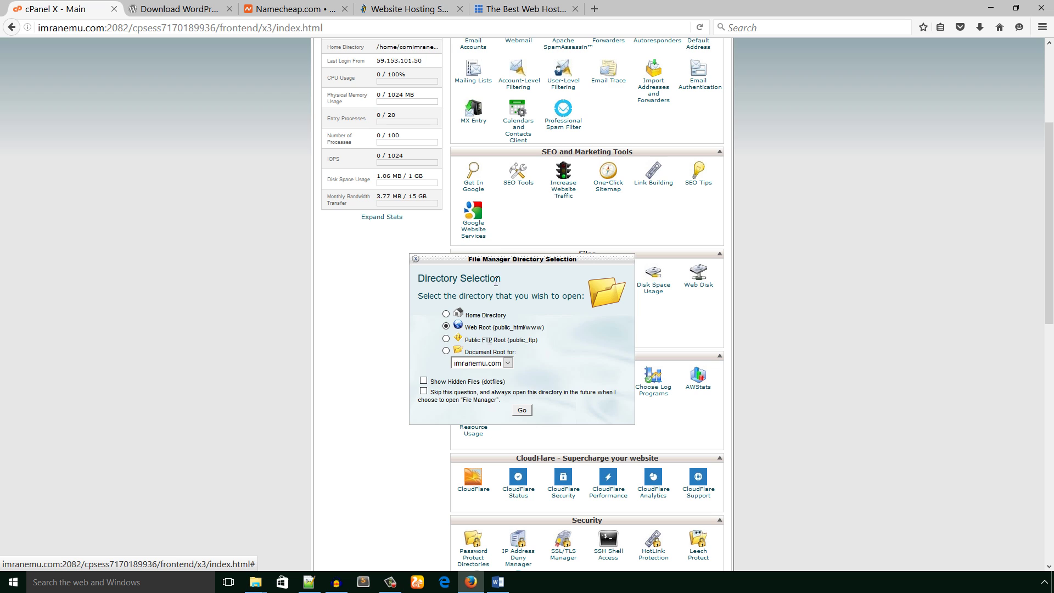
drag(499, 256, 497, 208)
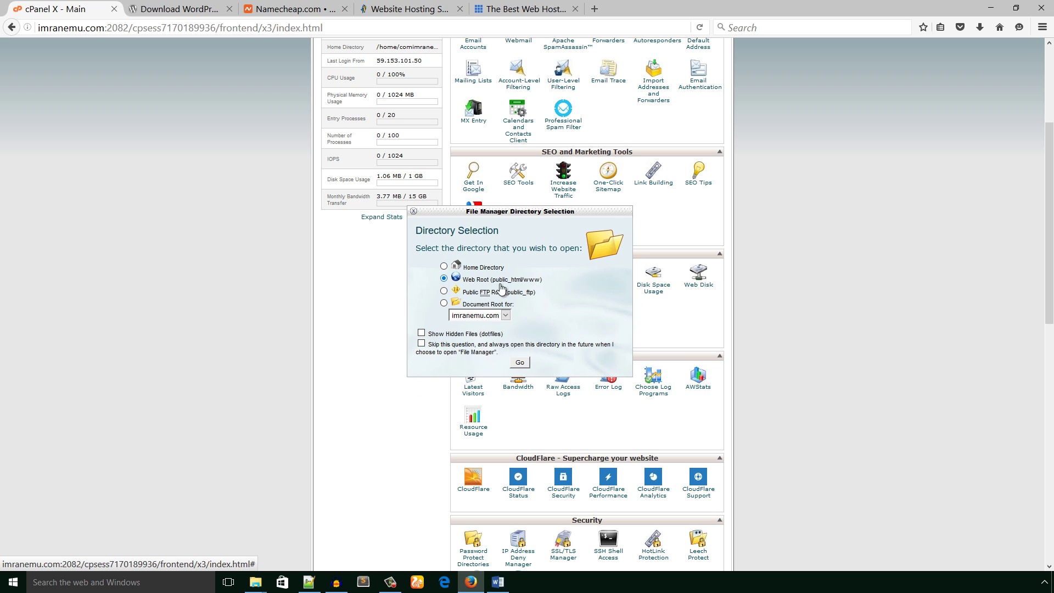
- Open File Manager at public_html and upload wordpress-4.5.3.zip from Downloads
click(522, 363)
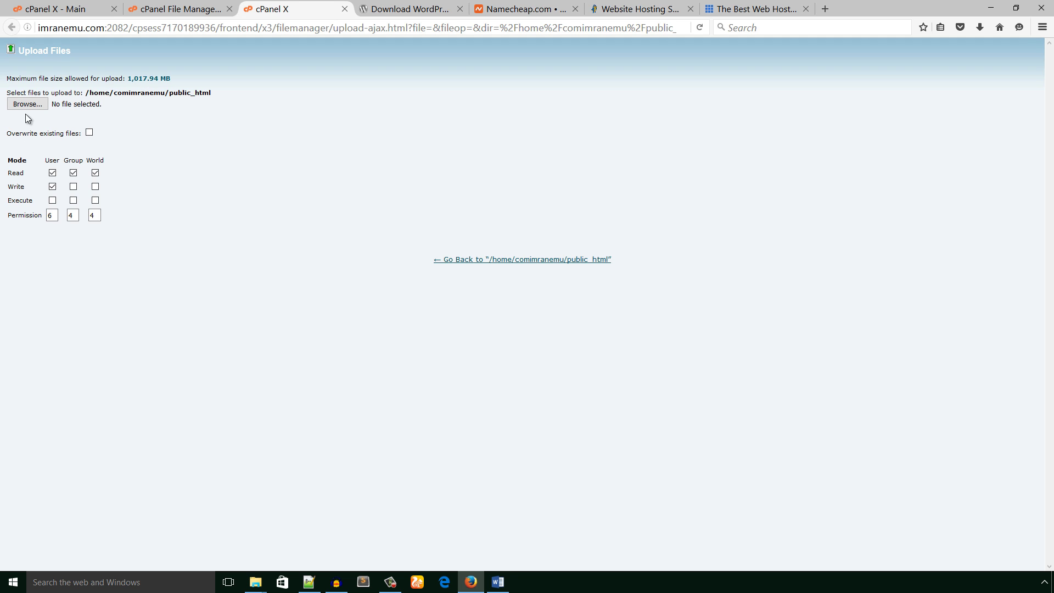
click(30, 103)
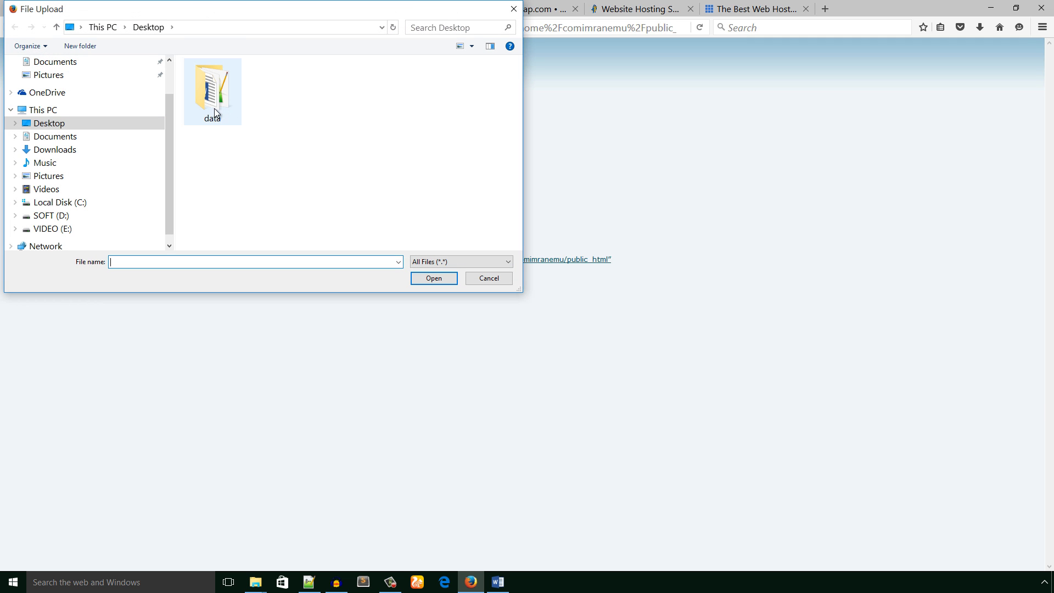
click(60, 151)
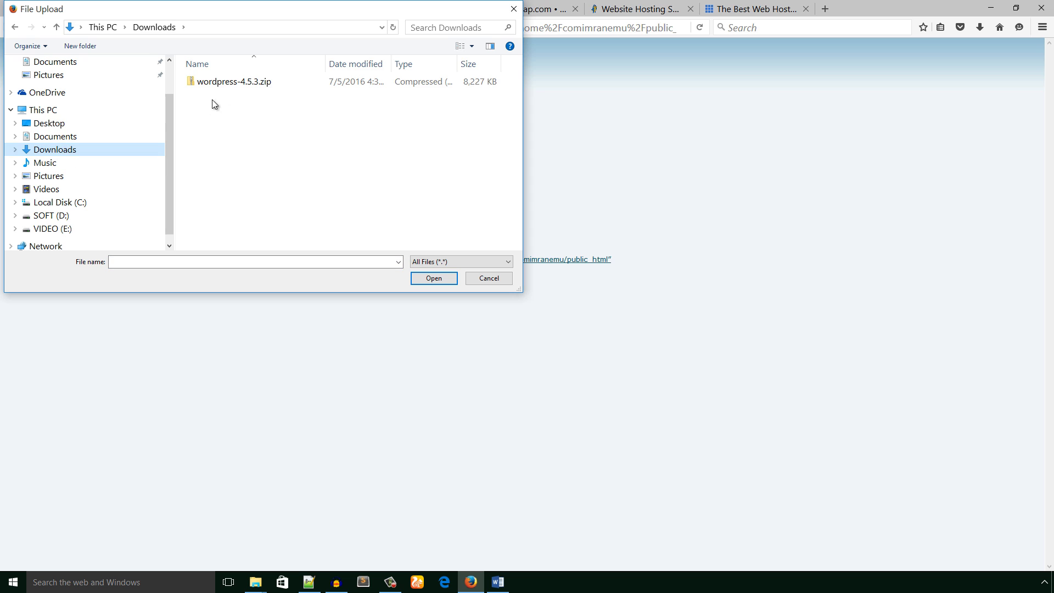
double_click(232, 84)
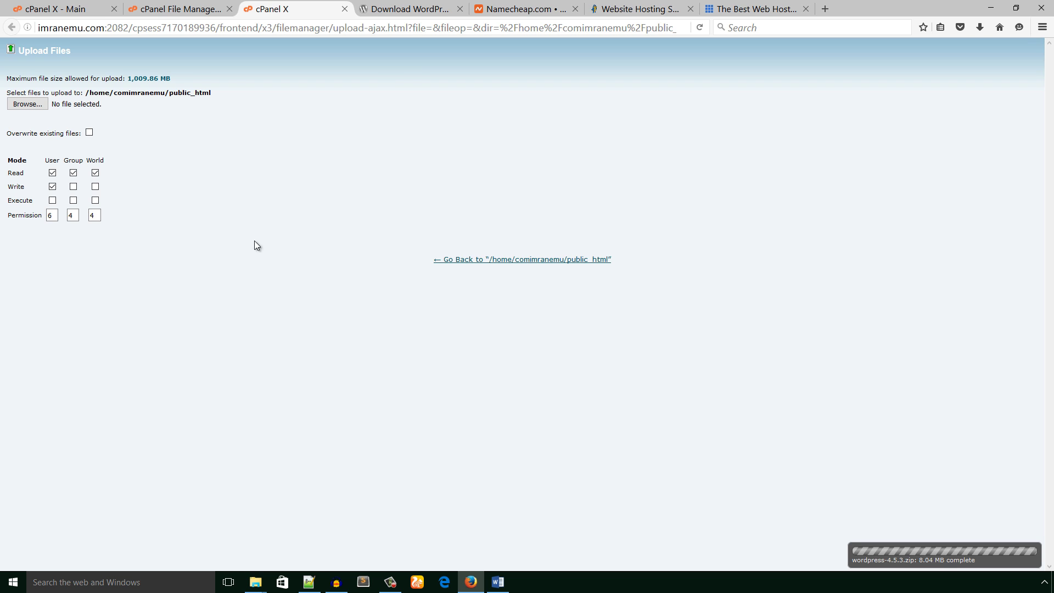
click(181, 9)
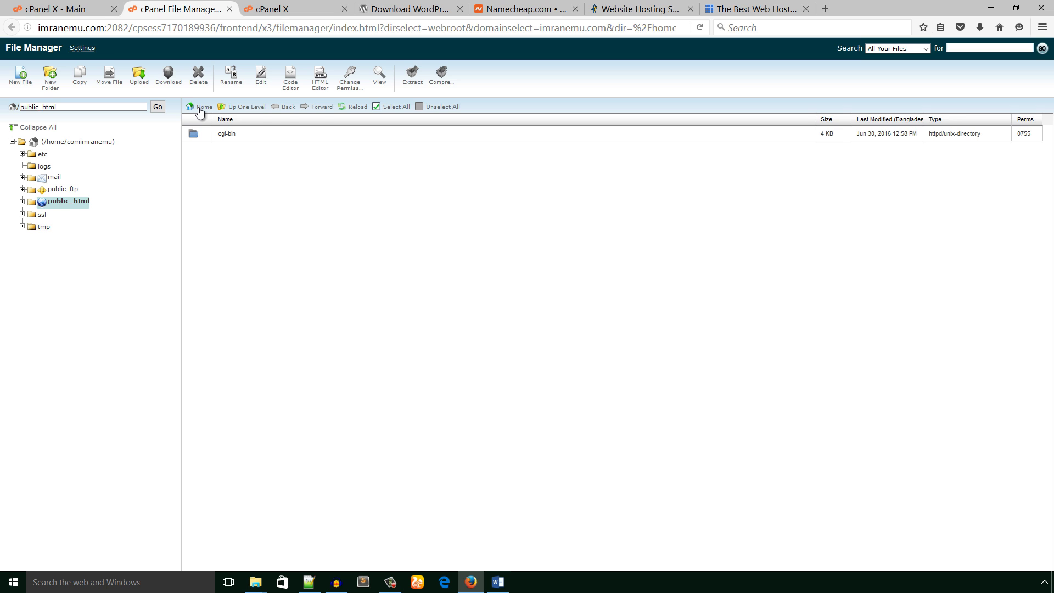
- Refresh the listing and extract wordpress-4.5.3.zip into /public_html
click(351, 108)
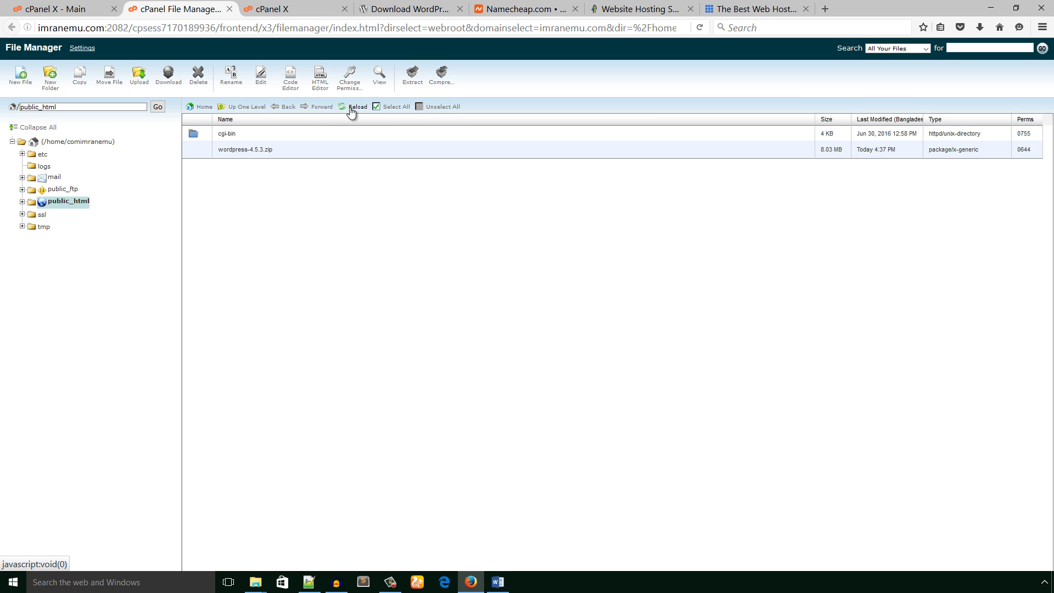
click(257, 148)
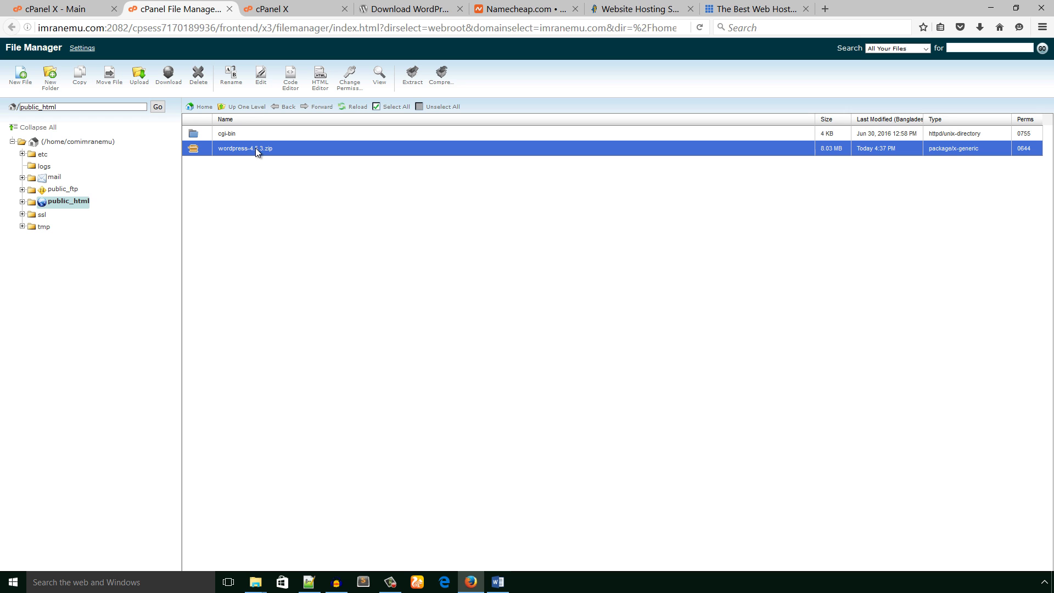
right_click(240, 151)
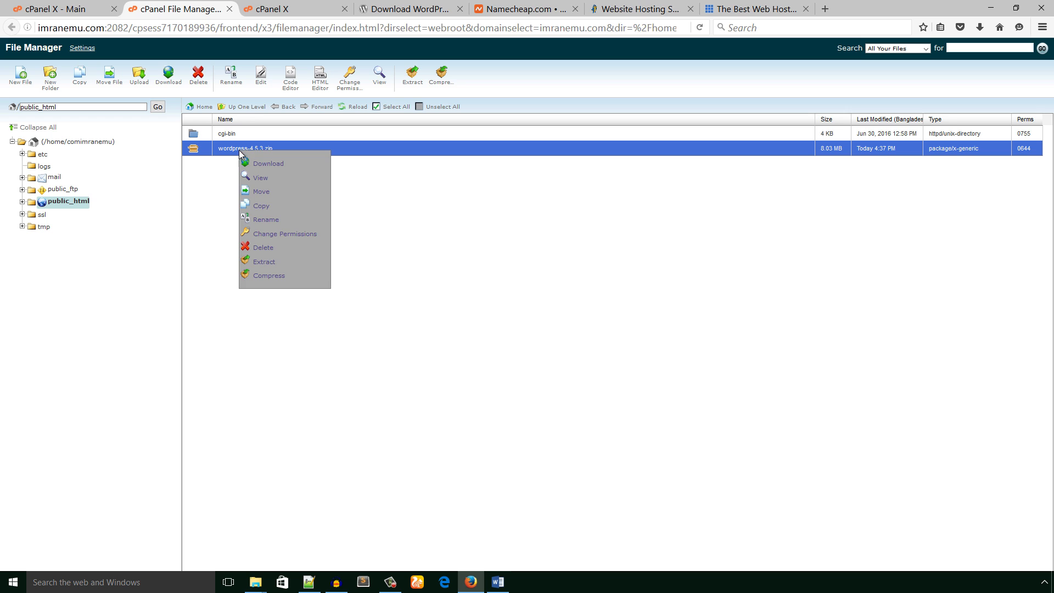
click(262, 262)
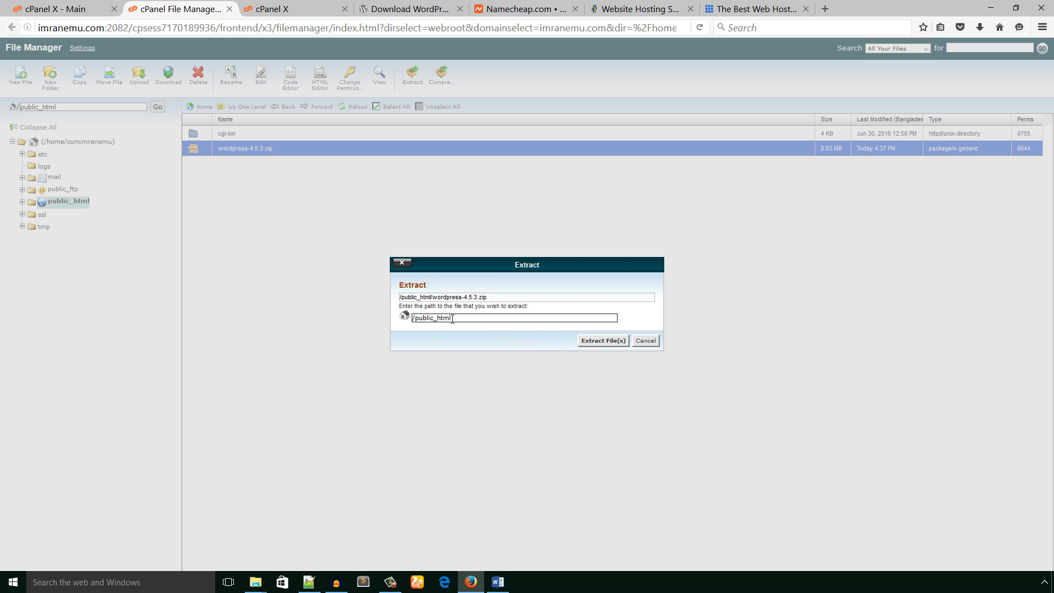
drag(450, 319, 412, 319)
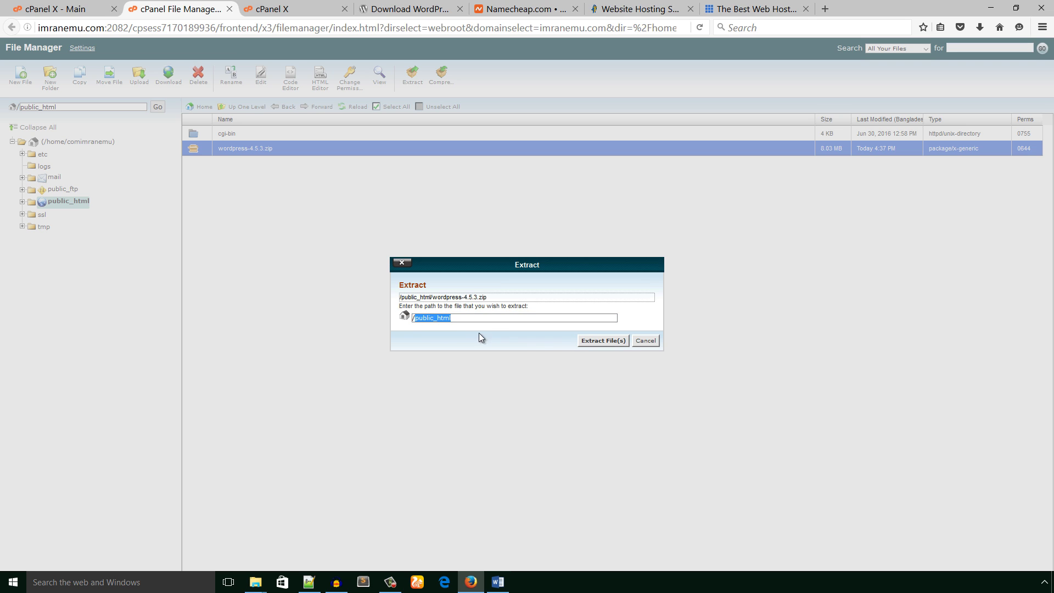
click(591, 344)
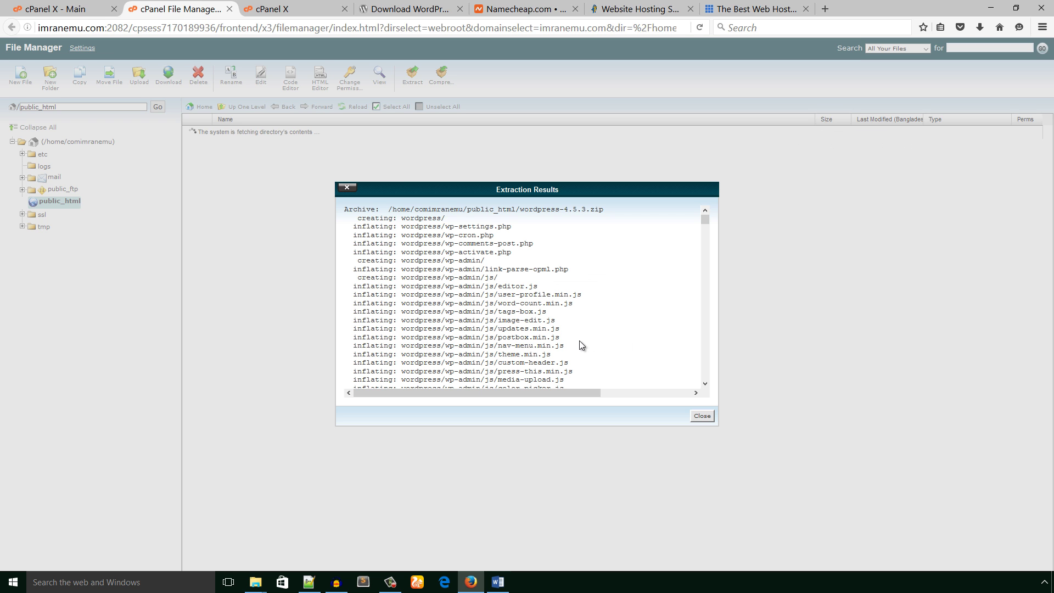
click(701, 415)
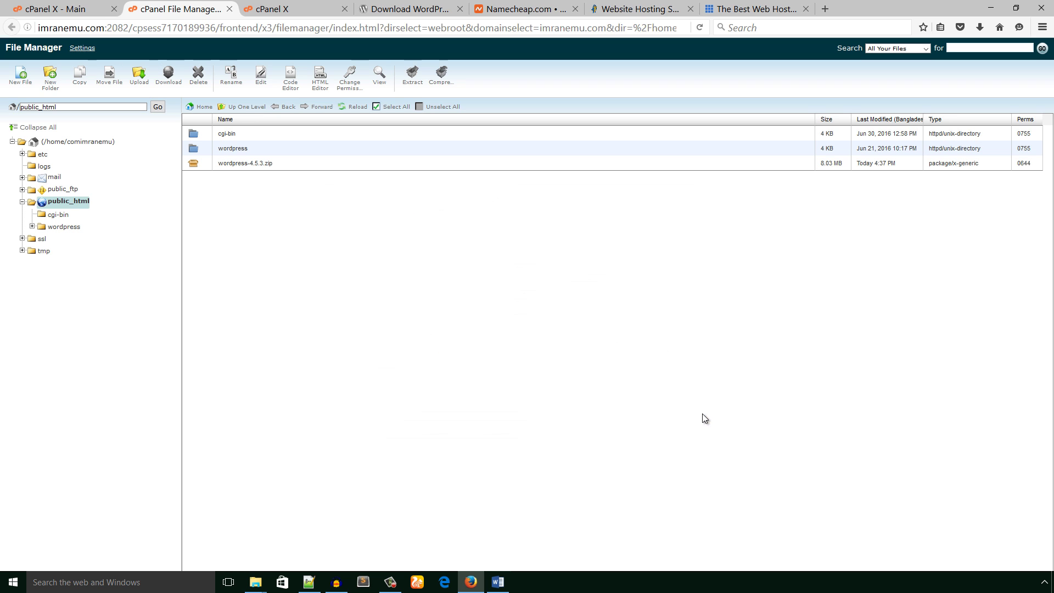
- Move all contents of the wordpress folder up to /public_html/
double_click(202, 149)
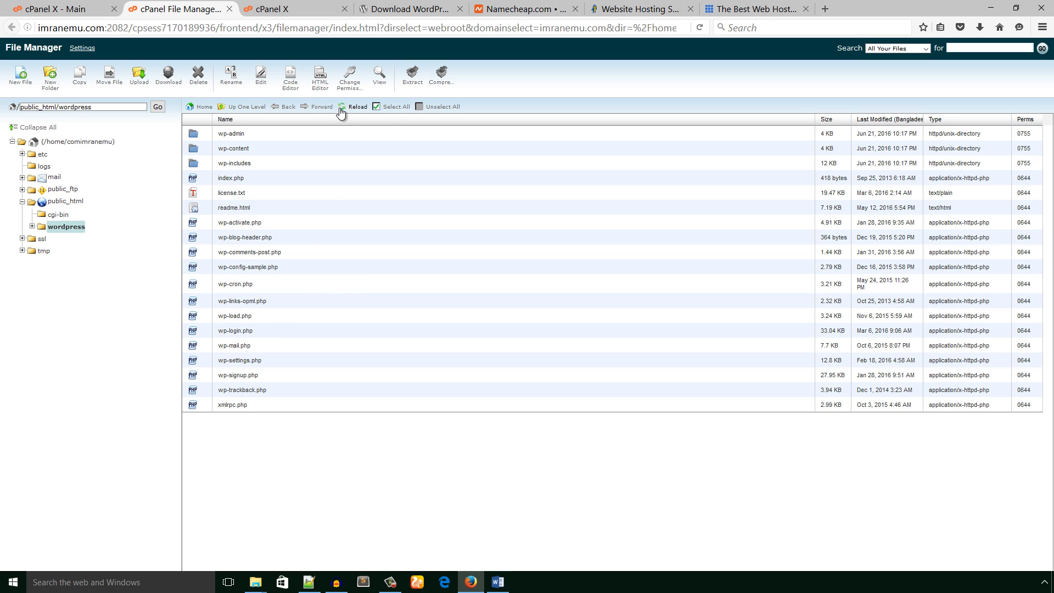
click(393, 108)
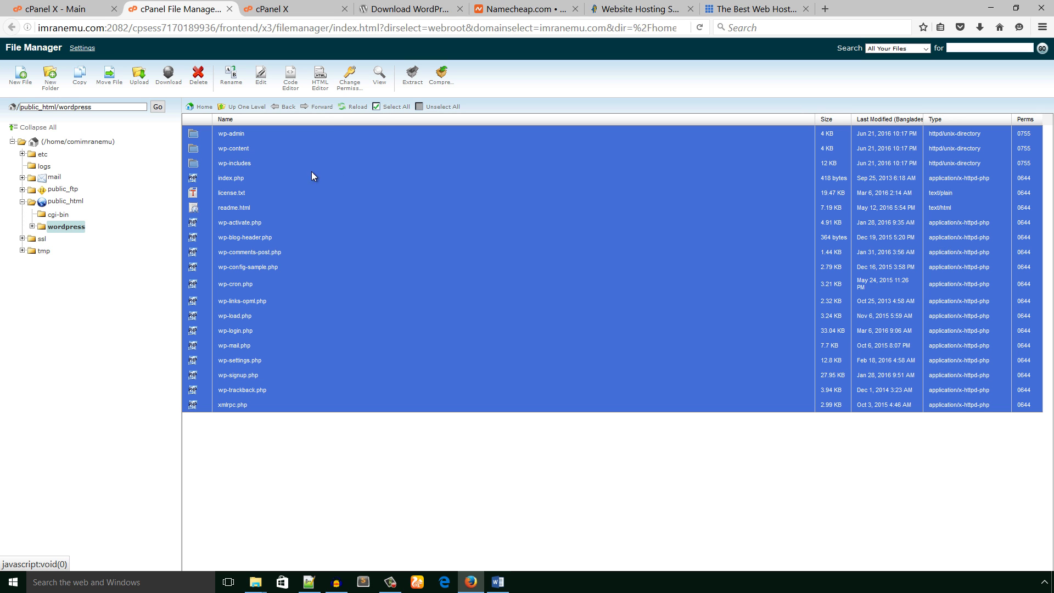
right_click(282, 150)
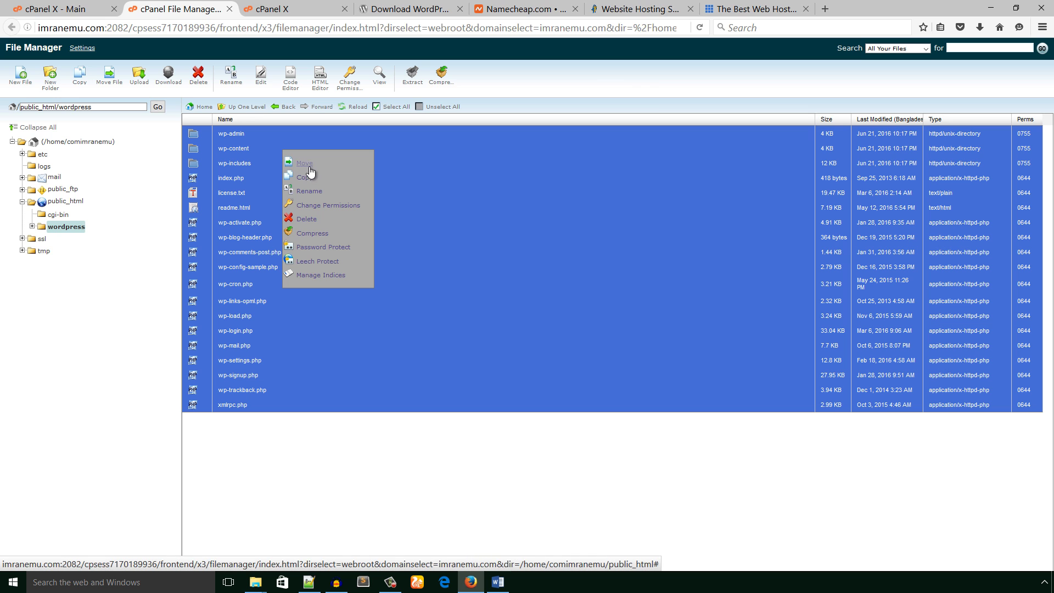
click(305, 164)
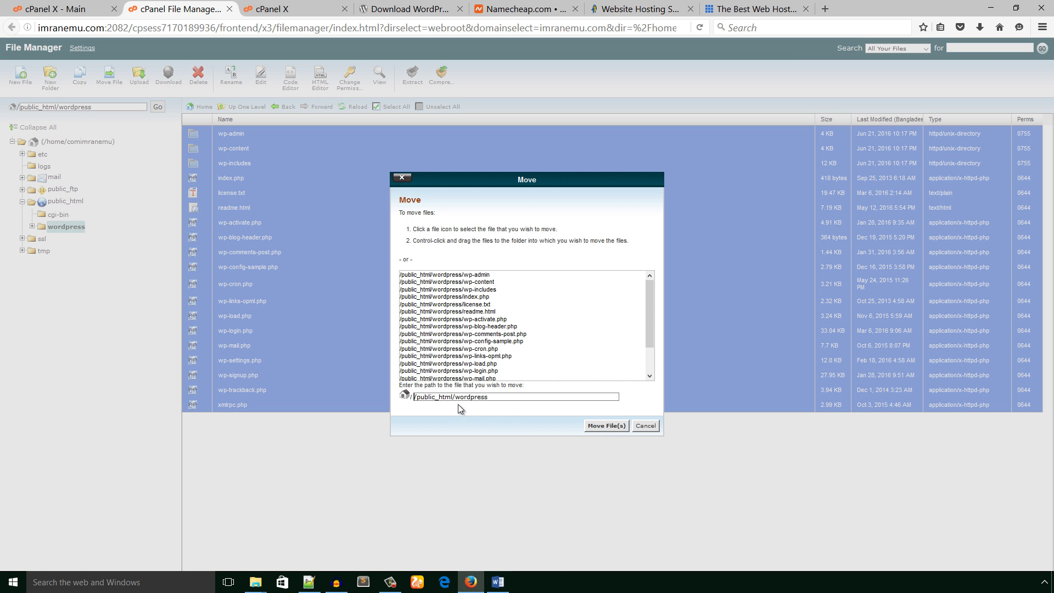
click(413, 397)
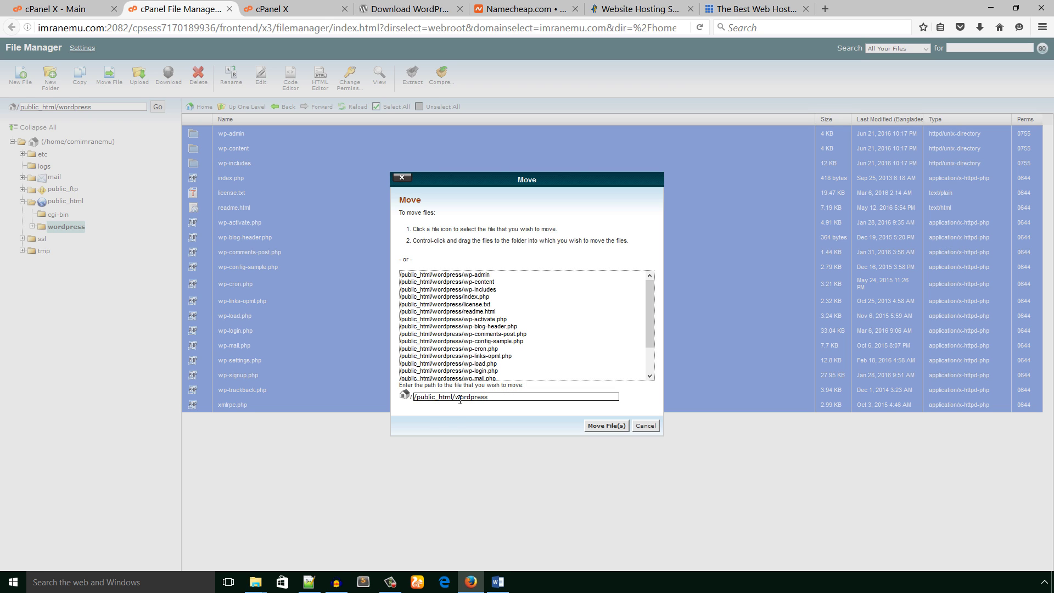
double_click(458, 400)
key(BackSpace)
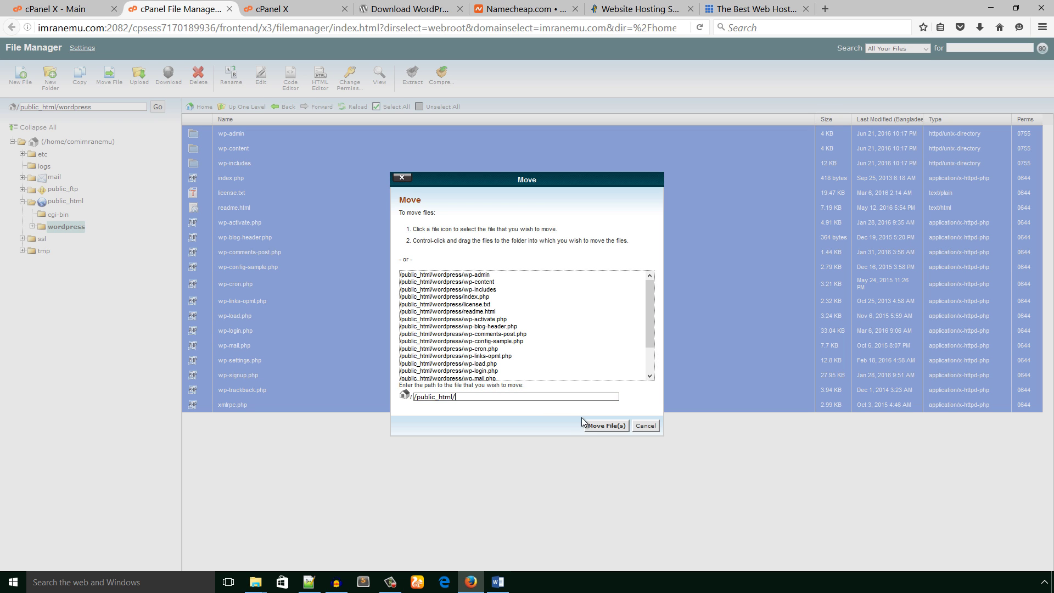
click(593, 427)
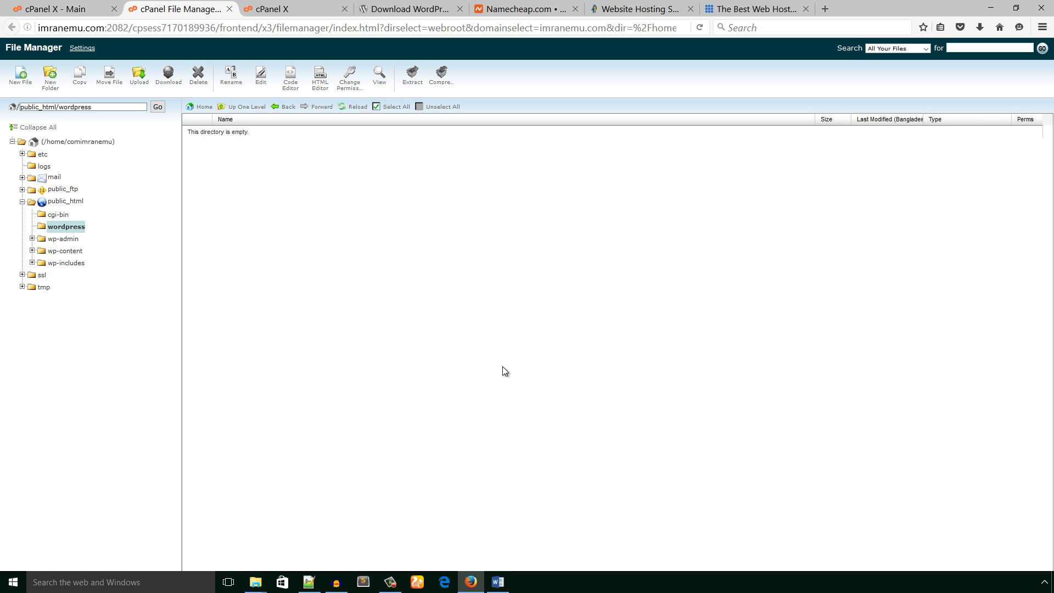
- Delete wordpress-4.5.3.zip from public_html
click(252, 108)
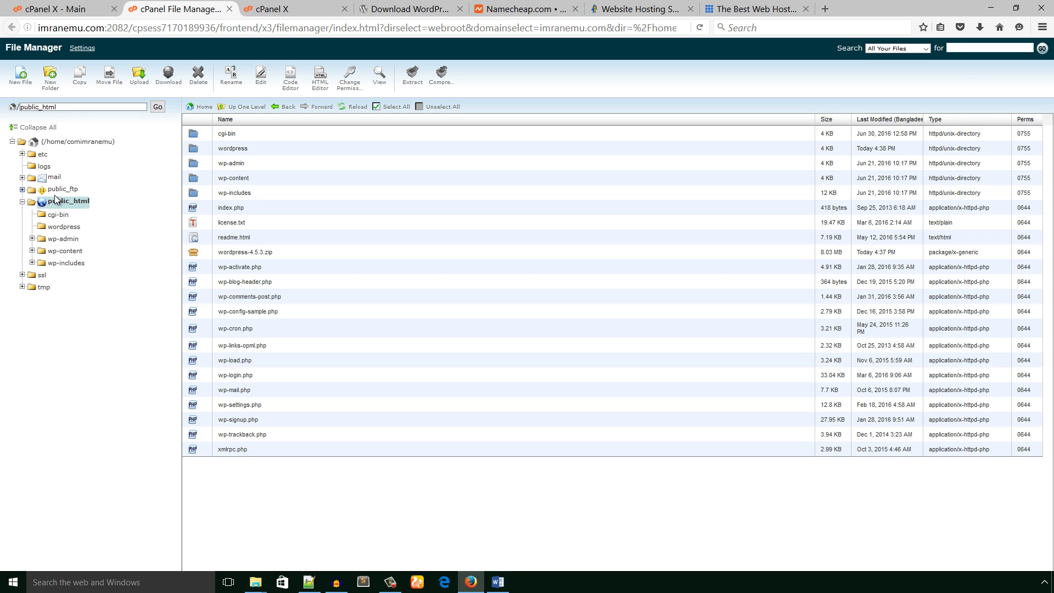
click(87, 201)
click(195, 255)
right_click(195, 254)
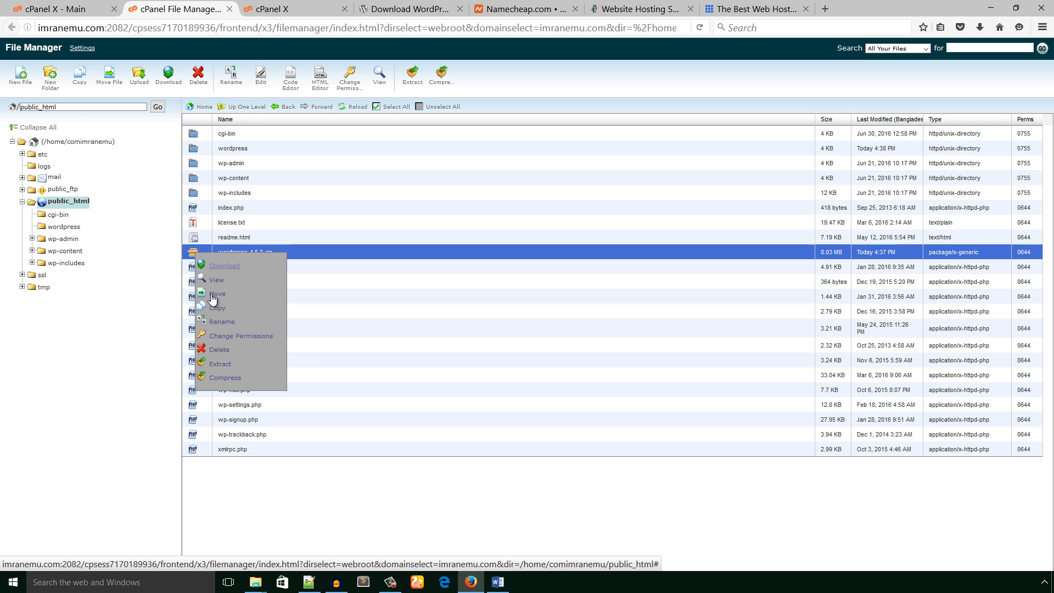
click(219, 350)
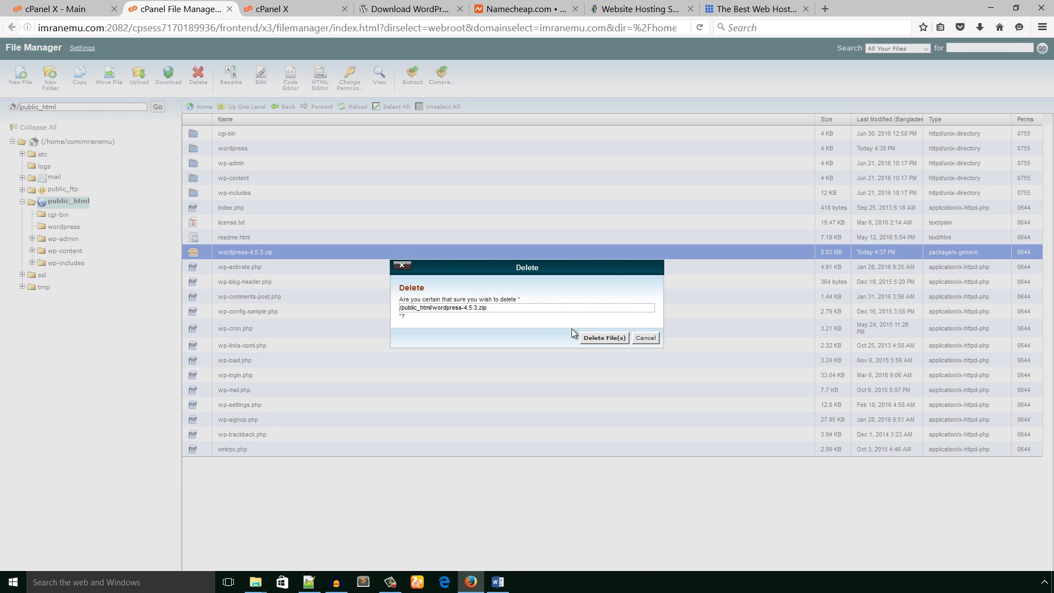
click(583, 339)
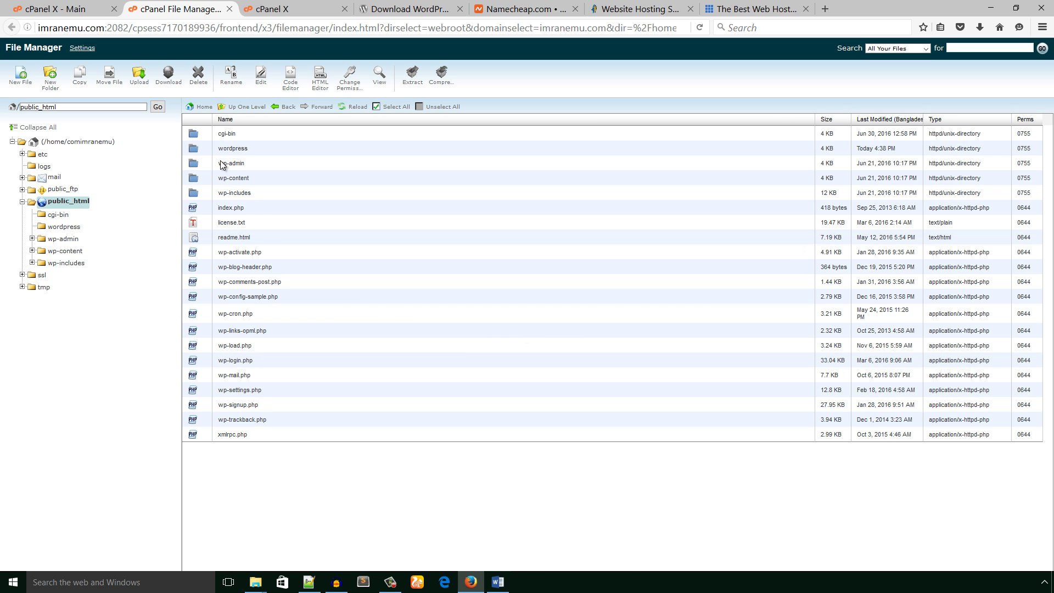
- Check that the wordpress folder is empty, then delete it
click(196, 149)
double_click(195, 149)
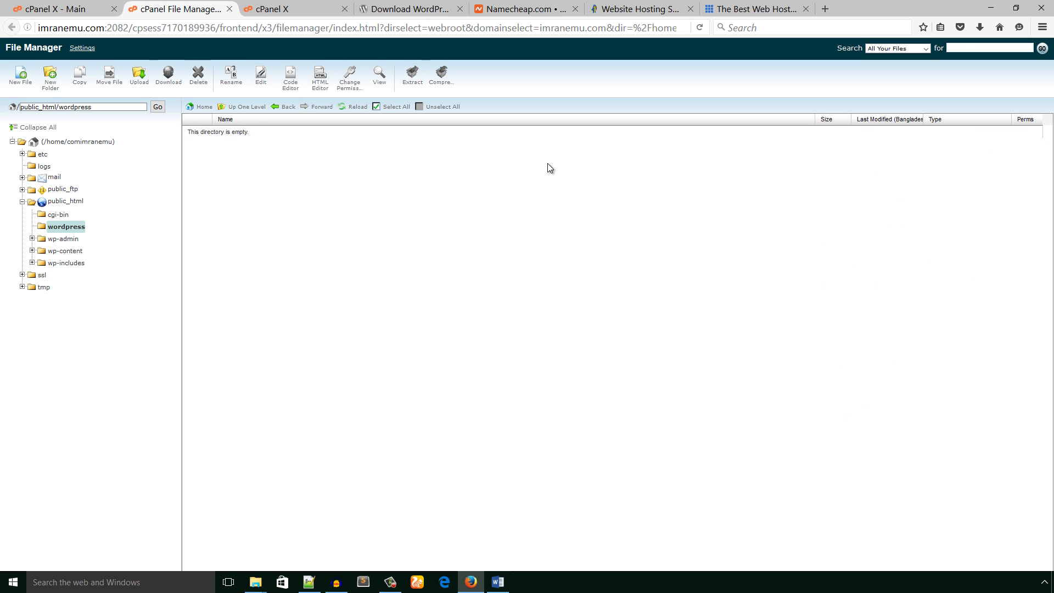
click(253, 111)
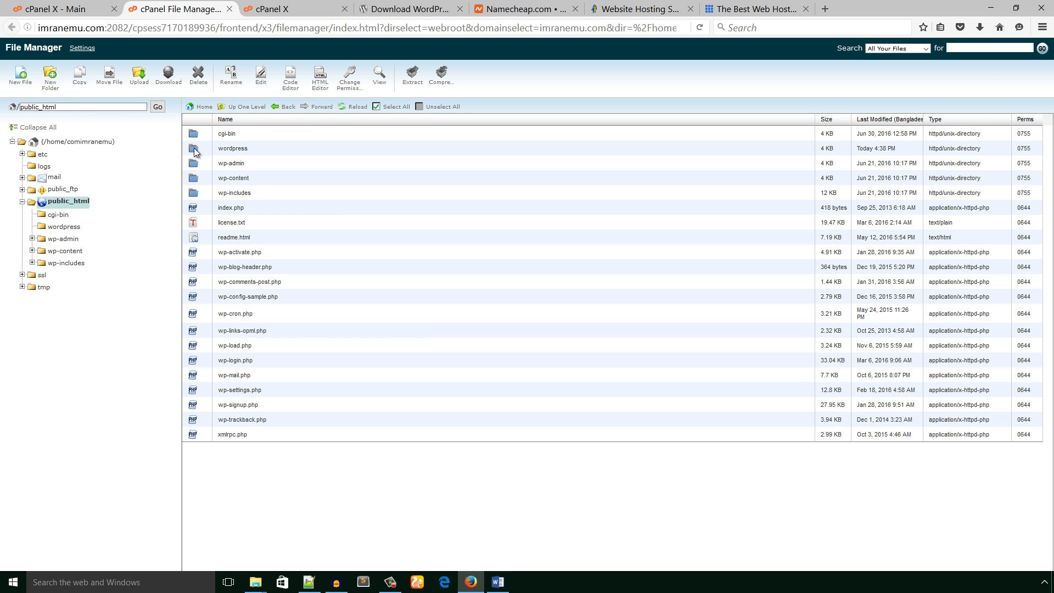
click(220, 149)
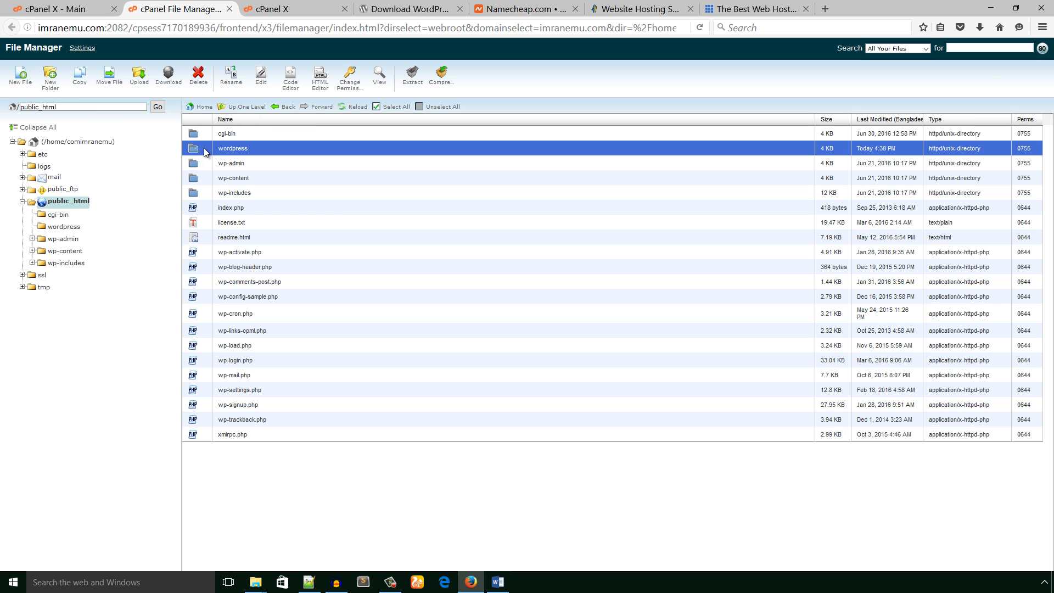
click(201, 79)
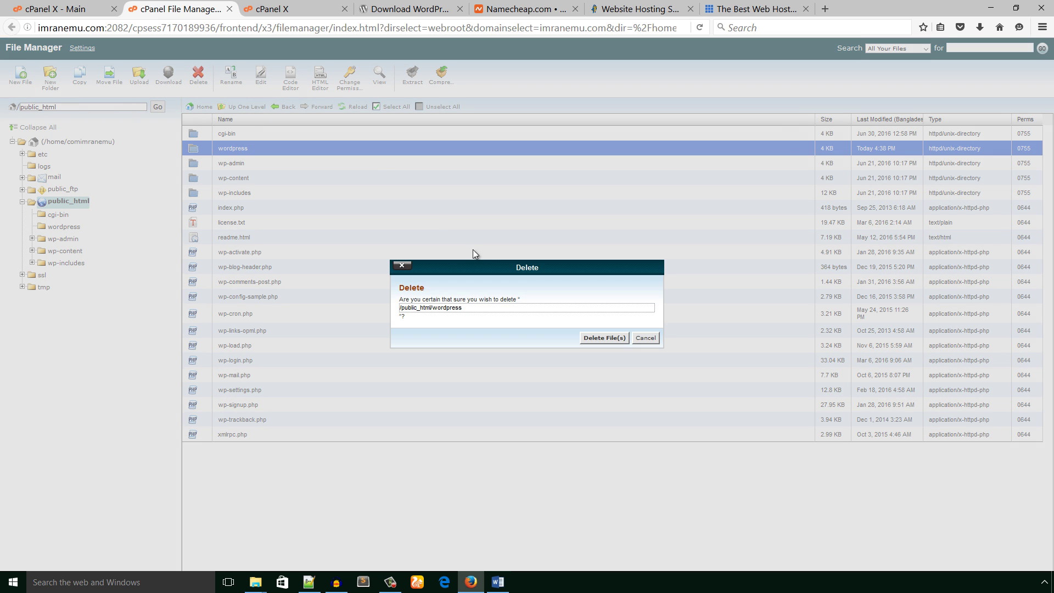
click(587, 338)
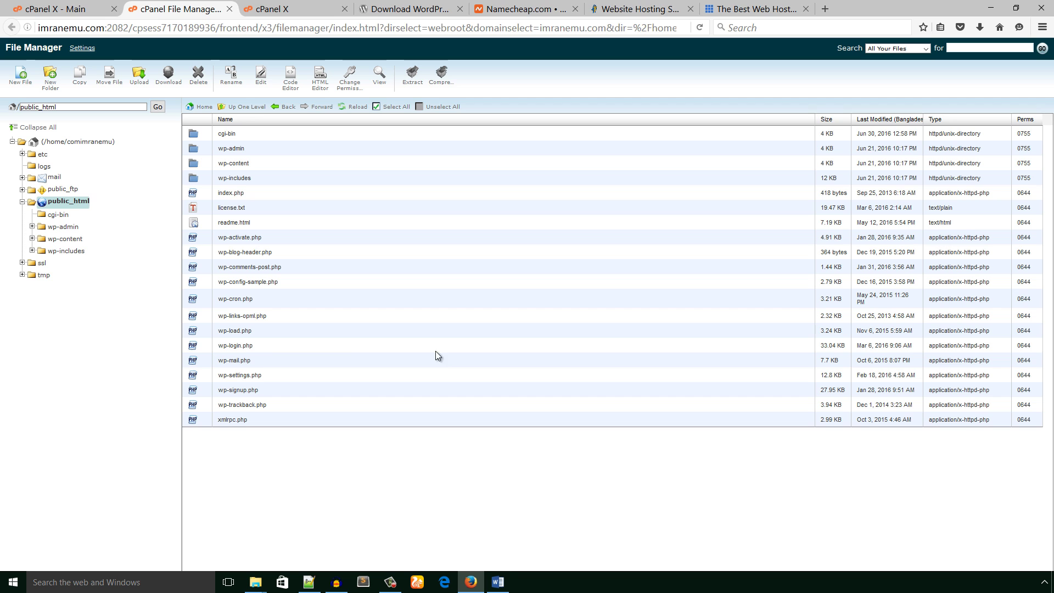
- Mark the create-a-database step in the Word installation notes
click(498, 581)
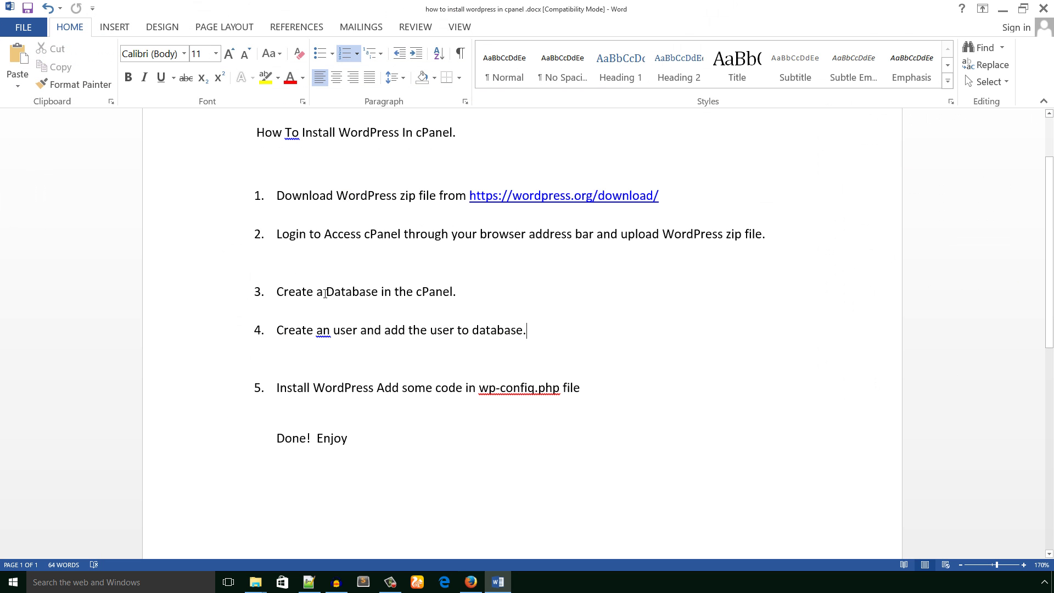
drag(325, 294, 456, 294)
click(478, 310)
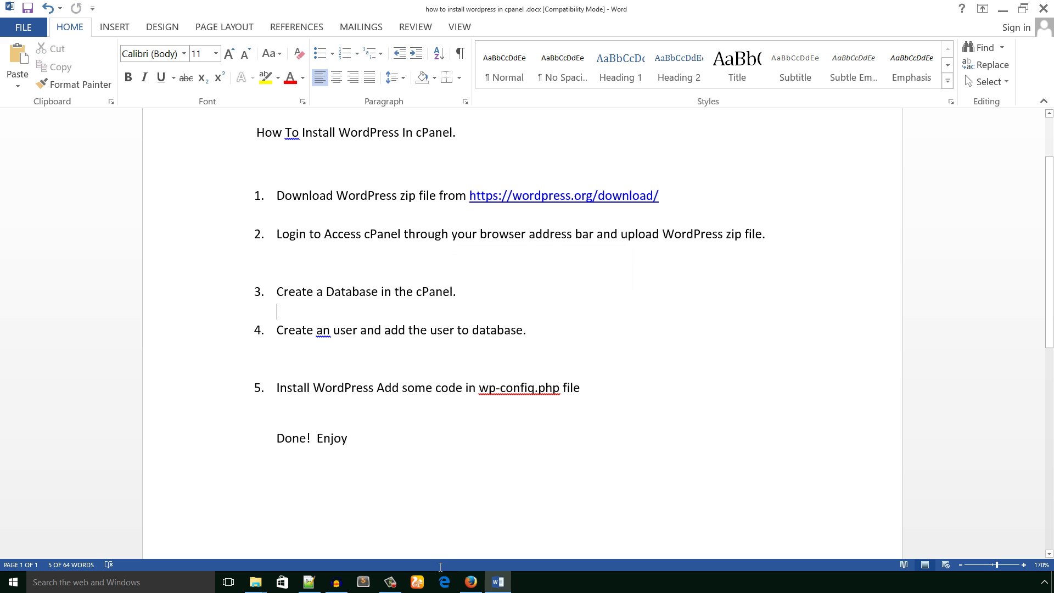
- Return to the cPanel main page for imranemu.com and scroll down to the Databases tools
click(471, 582)
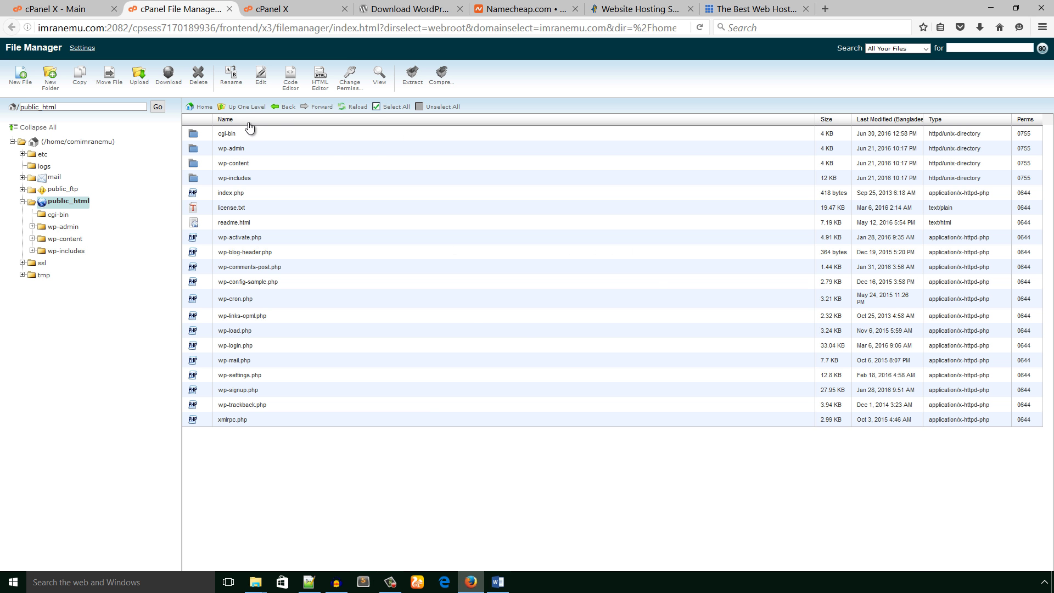
click(66, 8)
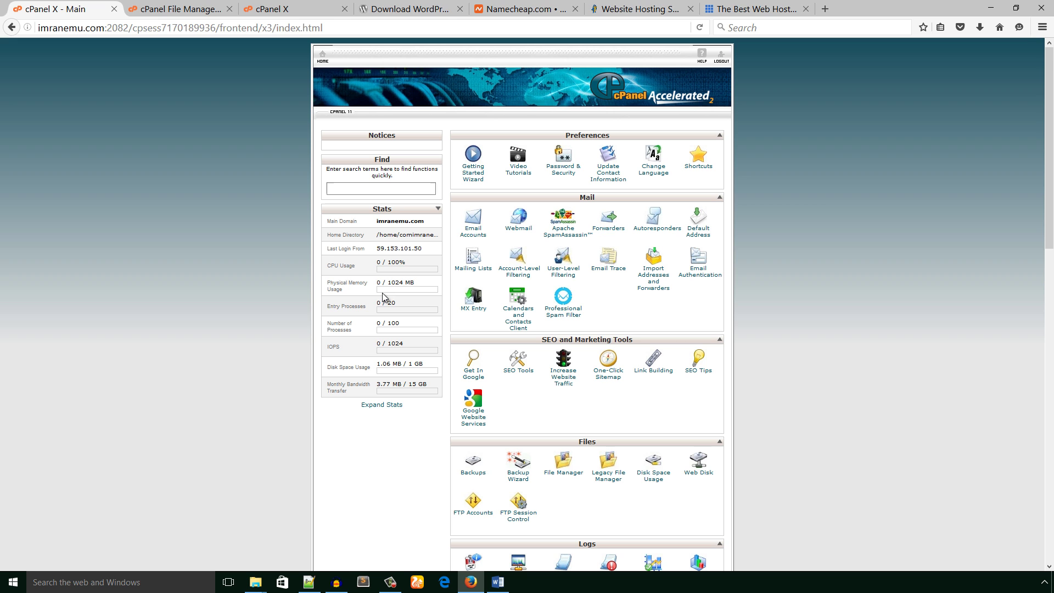
scroll(581, 461, down, 3)
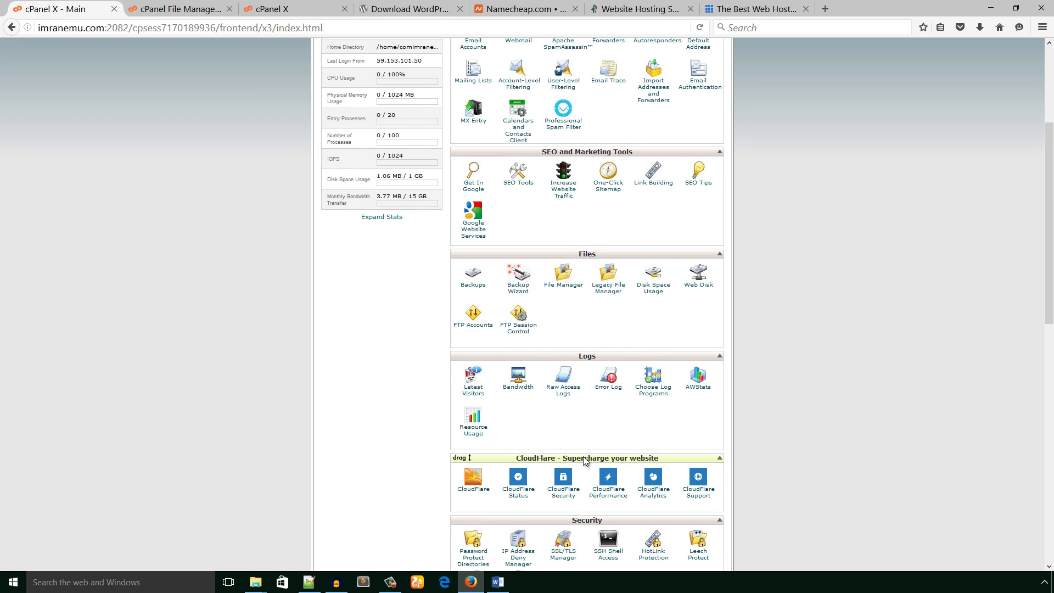
scroll(583, 456, down, 3)
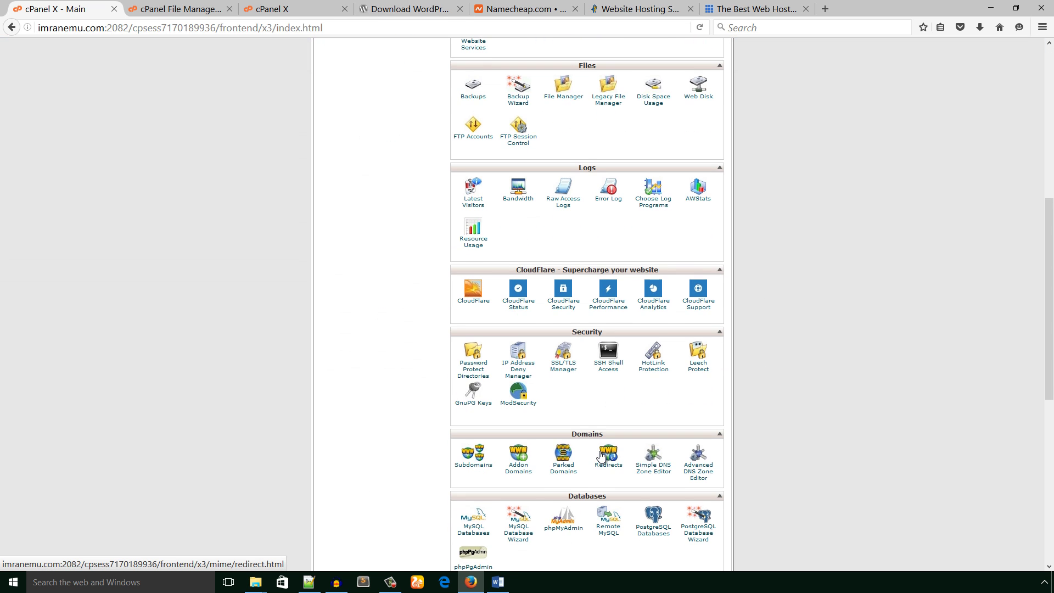
scroll(599, 453, down, 2)
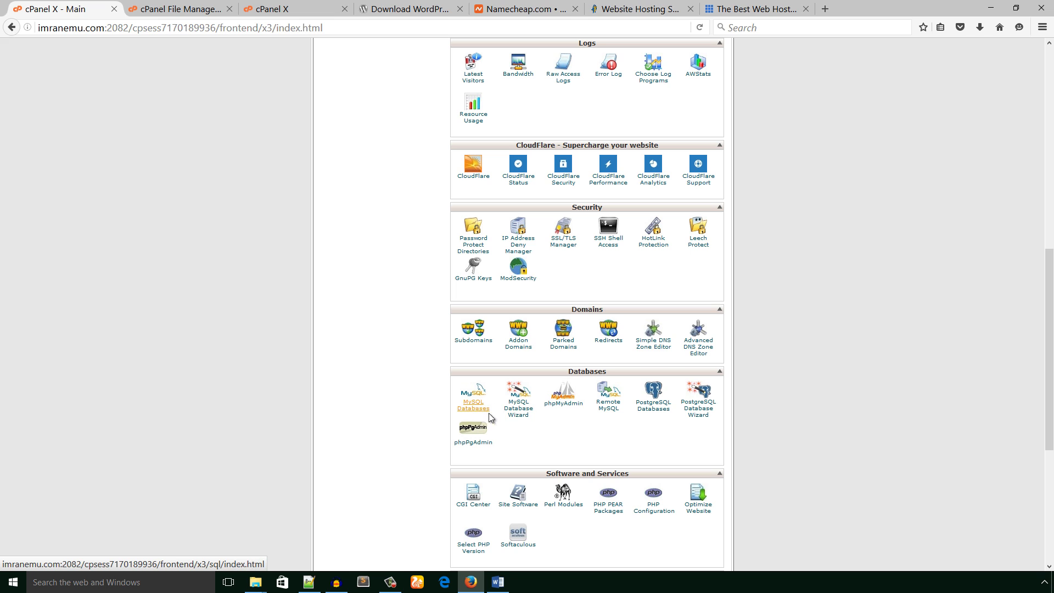
scroll(485, 412, down, 1)
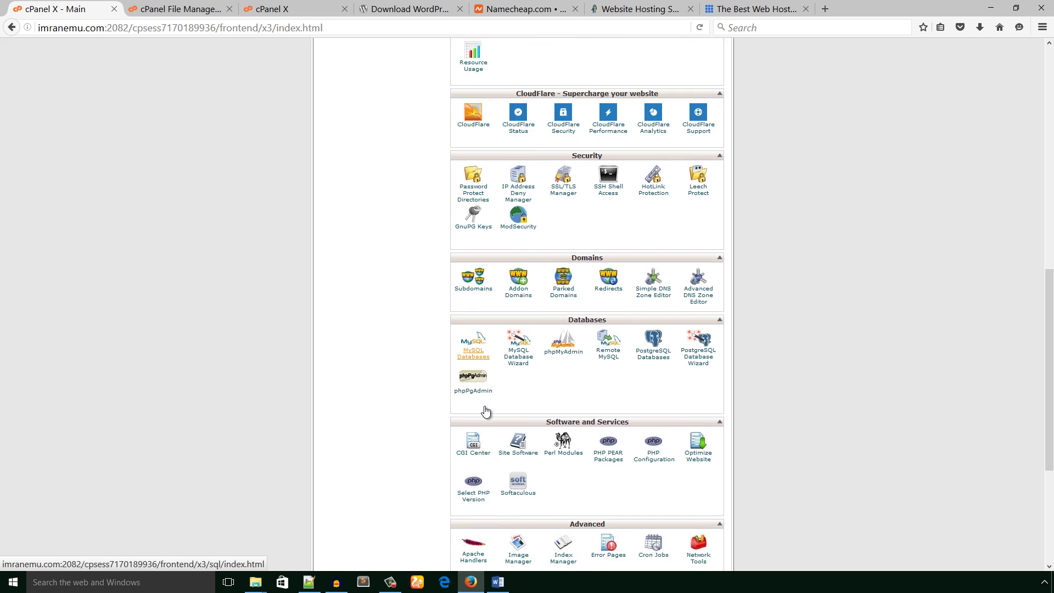
scroll(485, 411, down, 1)
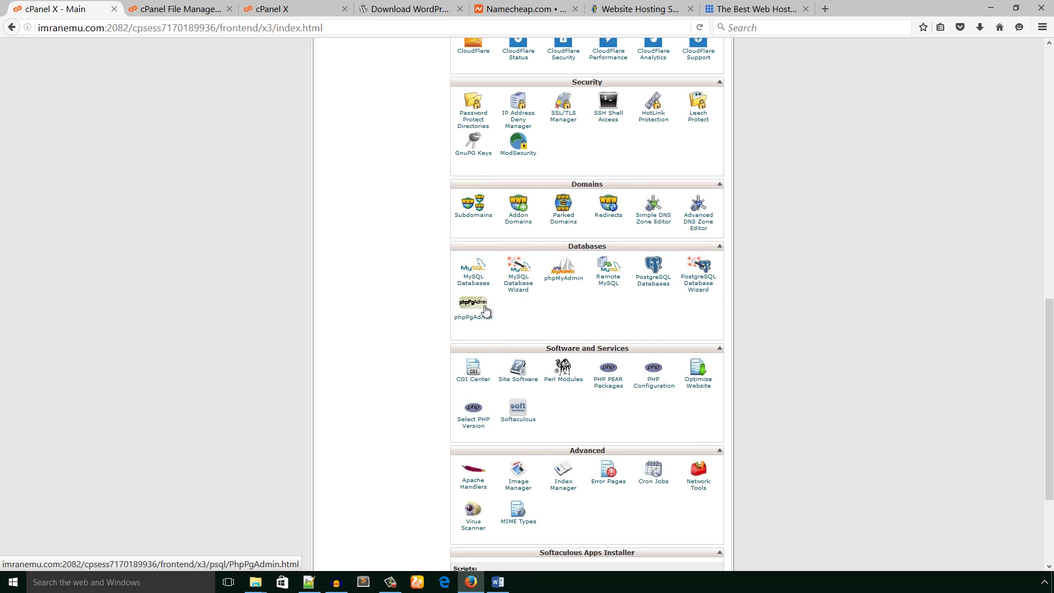
- Create the MySQL database comimranemu_testbdibhg on the MySQL Databases page
click(475, 282)
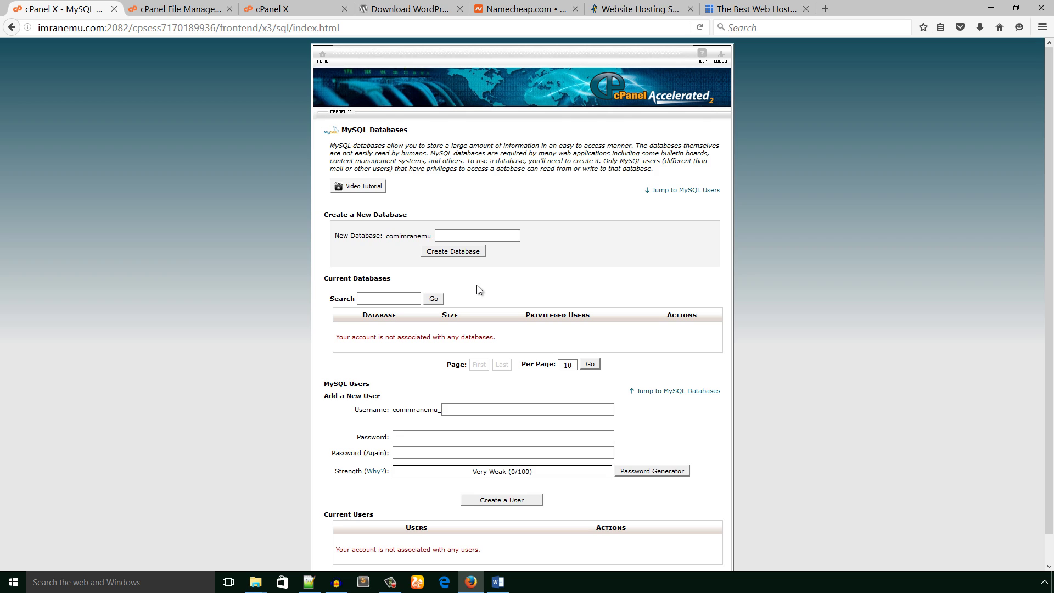
drag(409, 215, 340, 216)
click(444, 233)
text(testbdibhg)
click(456, 252)
click(455, 253)
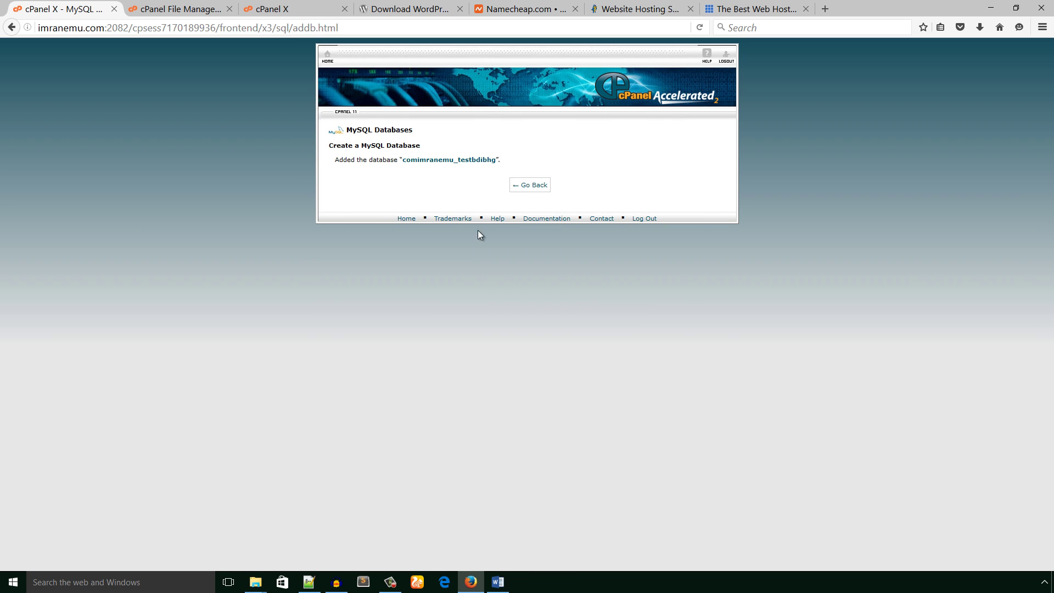
- Copy the new database name comimranemu_testbdibhg from the confirmation message
drag(496, 160, 404, 160)
click(489, 226)
drag(403, 160, 495, 162)
right_click(485, 160)
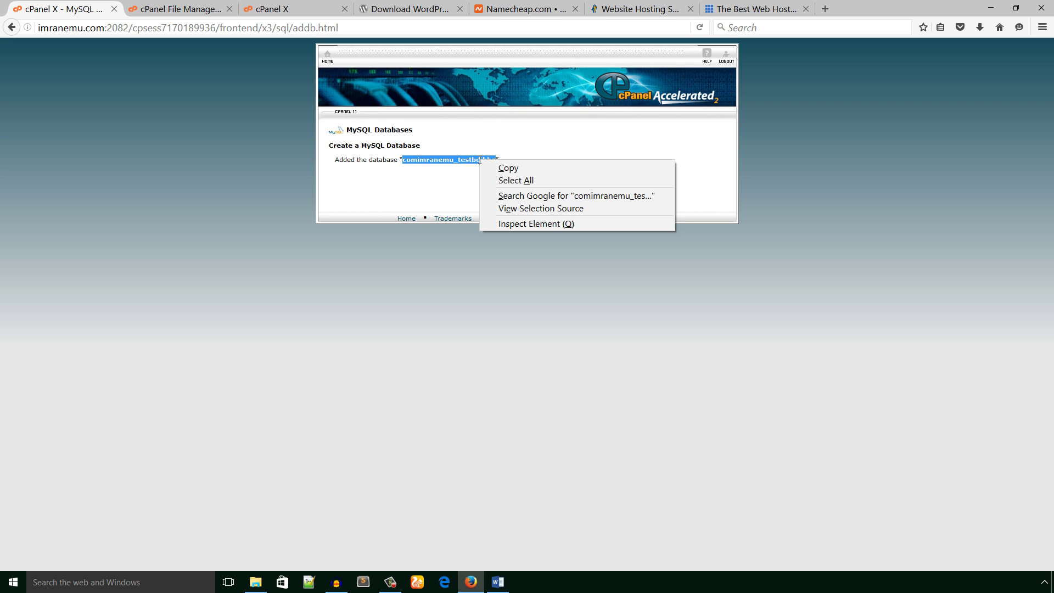
click(485, 165)
- Record 'DB: comimranemu_testbdibhg' in a Notepad++ note
click(992, 10)
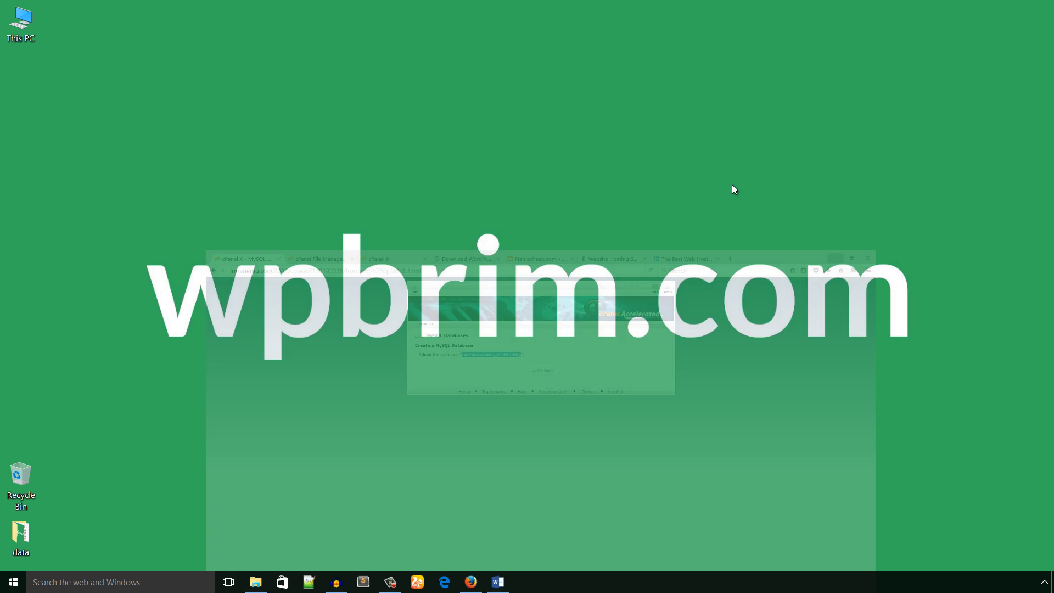
click(311, 583)
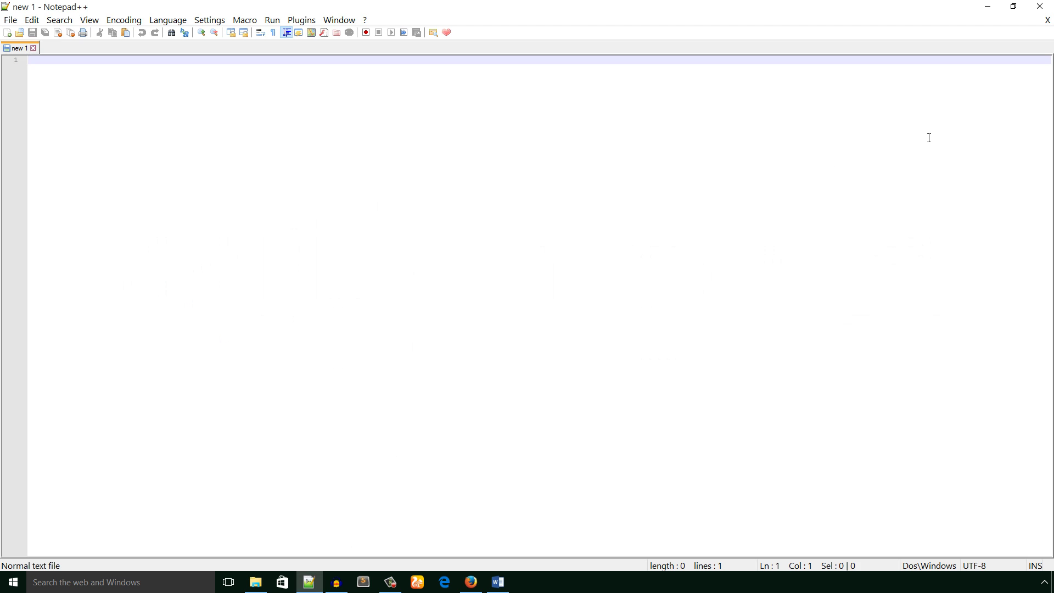
key(Return)
key(Return)
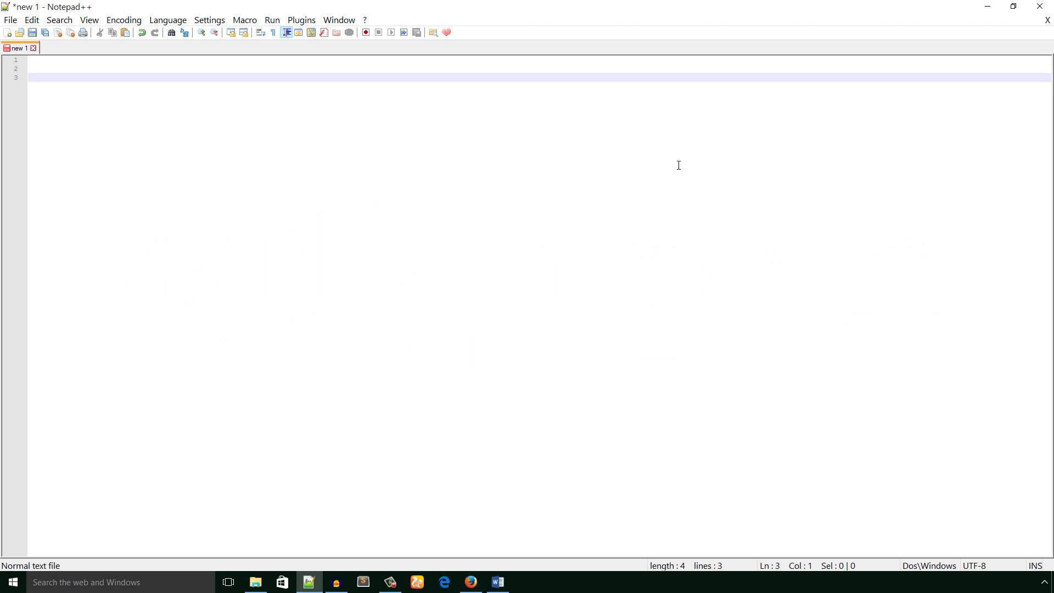
text(DB:)
key(ctrl+v)
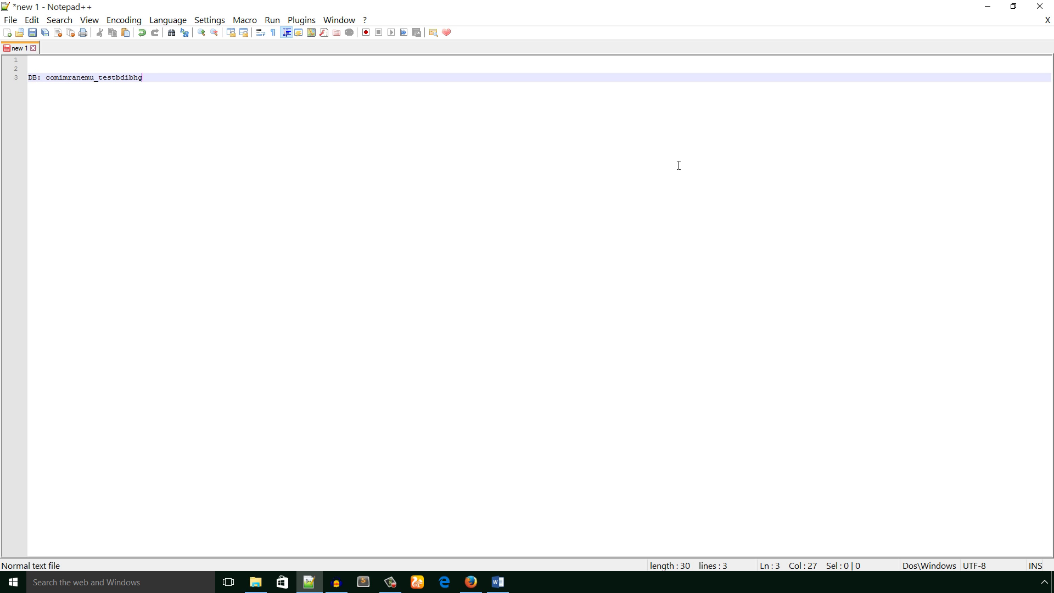
key(Return)
key(Return)
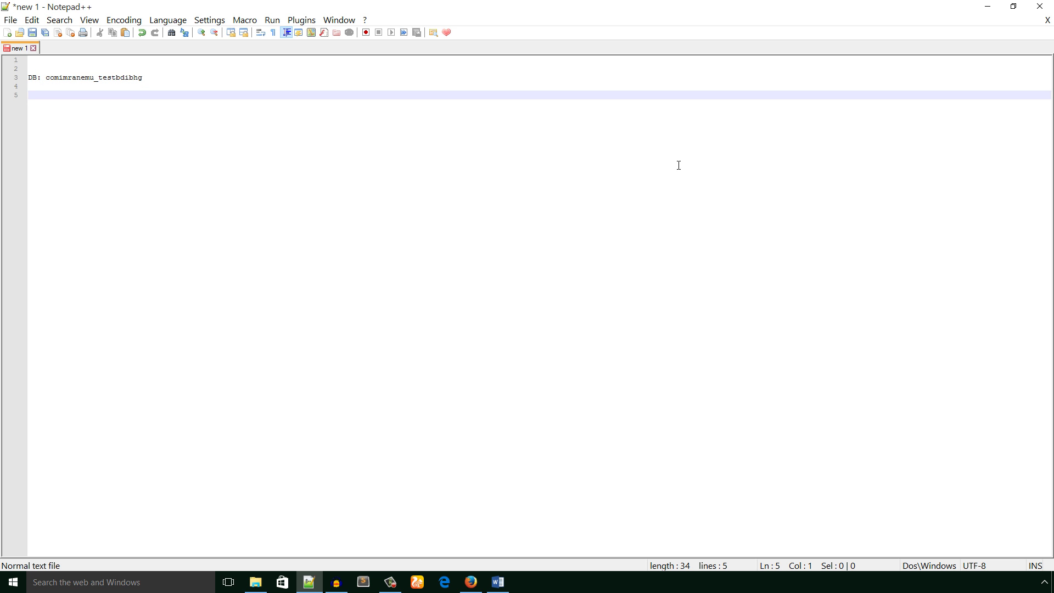
click(498, 581)
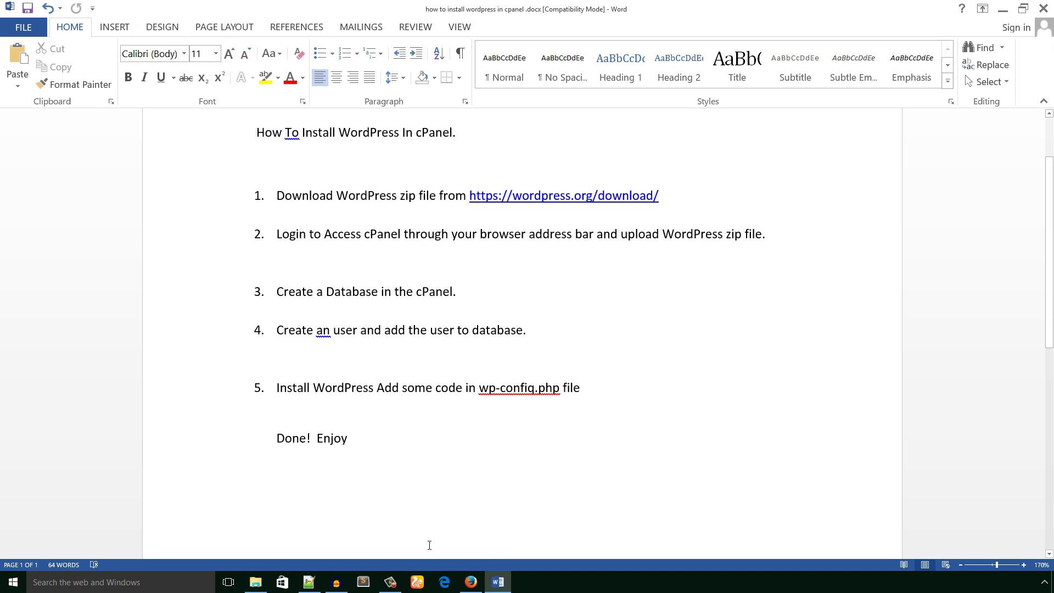
- Back on MySQL Databases, enter 'usrcf' as the new user's username
click(470, 582)
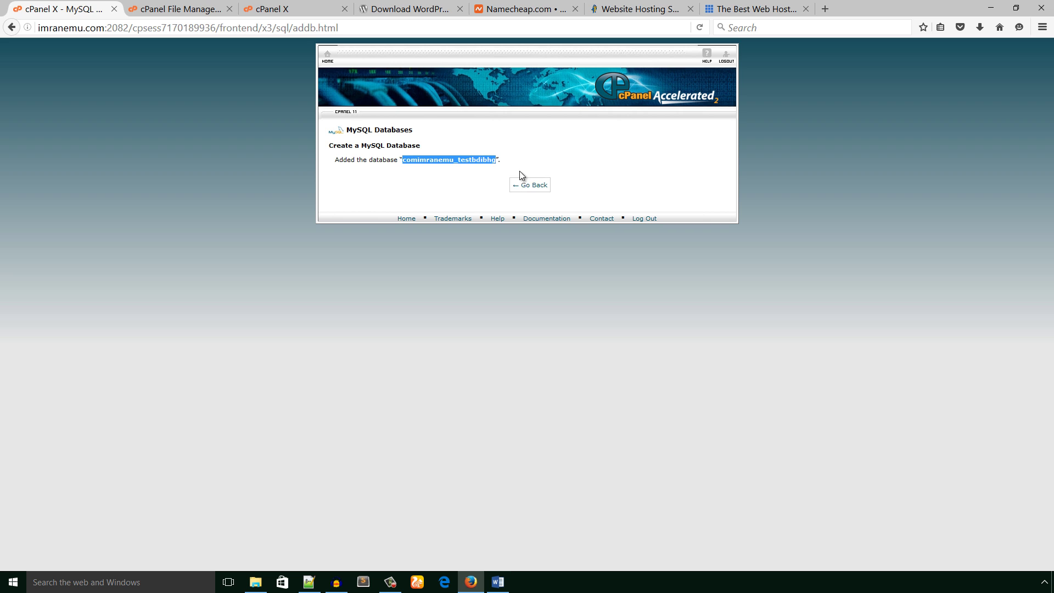
click(526, 189)
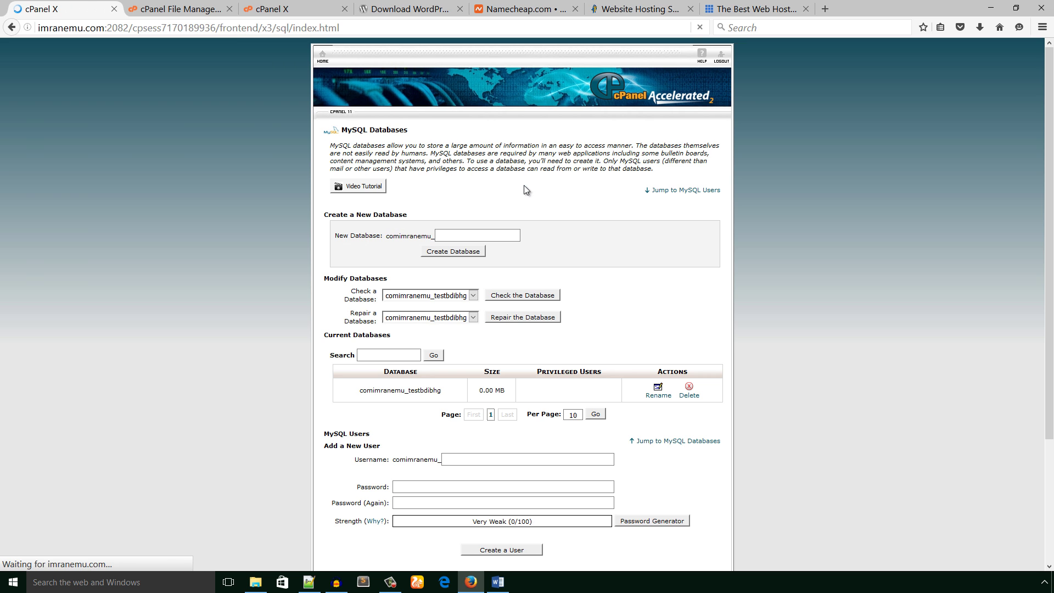
scroll(545, 285, down, 2)
scroll(548, 289, down, 3)
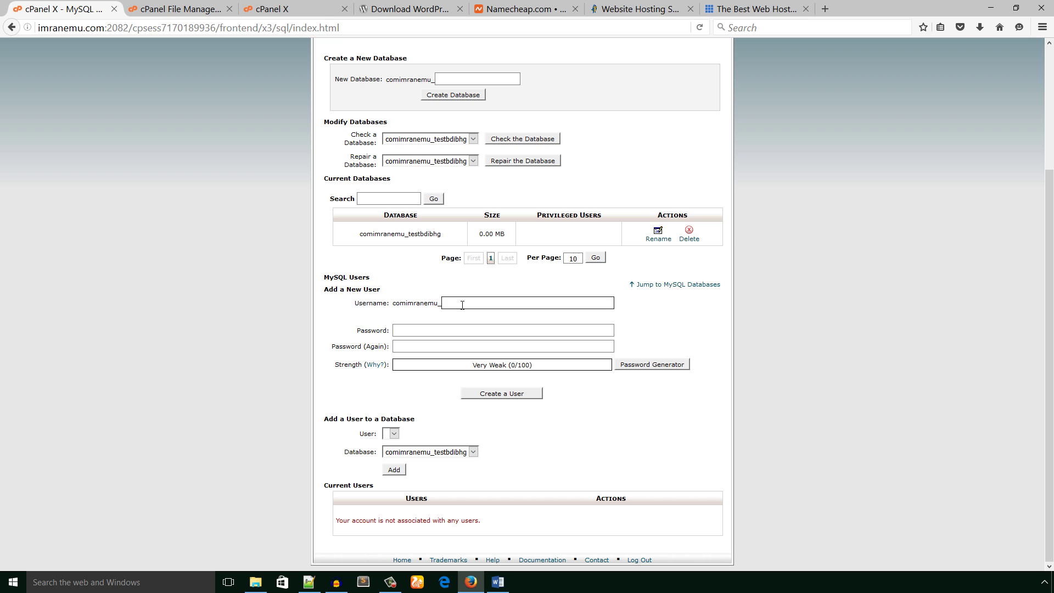
click(462, 305)
text(usrcftest)
- Generate a Very Strong password, save it under 'Pass:' in the notes, and apply it
click(648, 365)
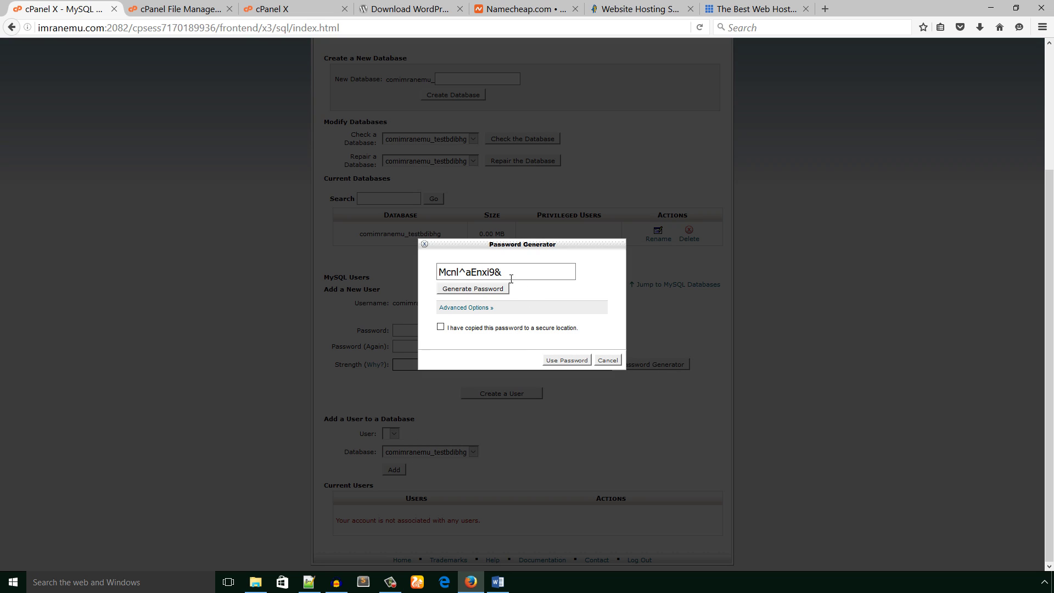
click(499, 289)
click(498, 290)
drag(508, 272, 416, 269)
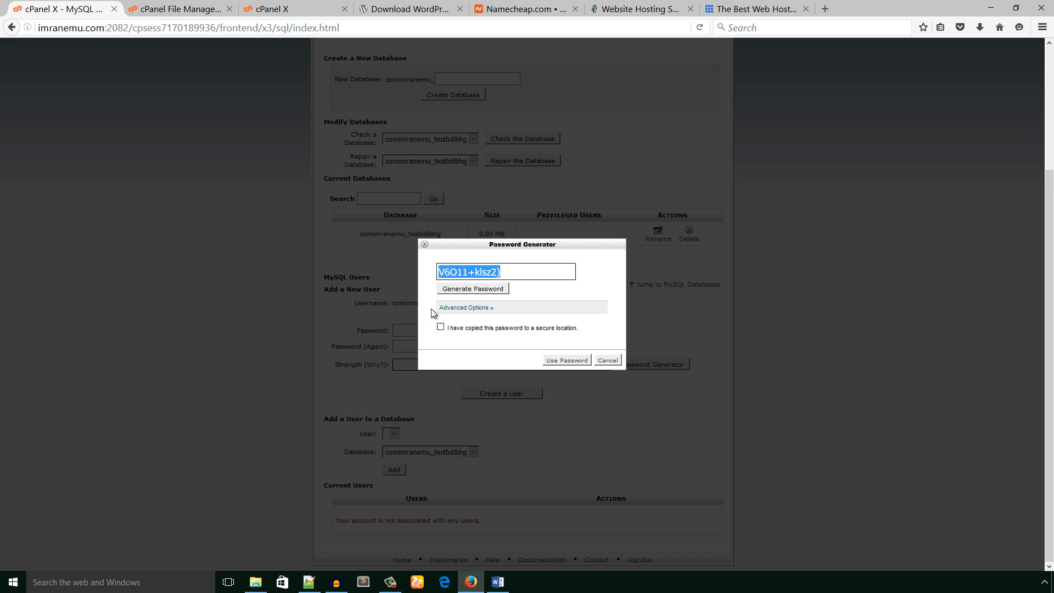
click(309, 581)
text(P)
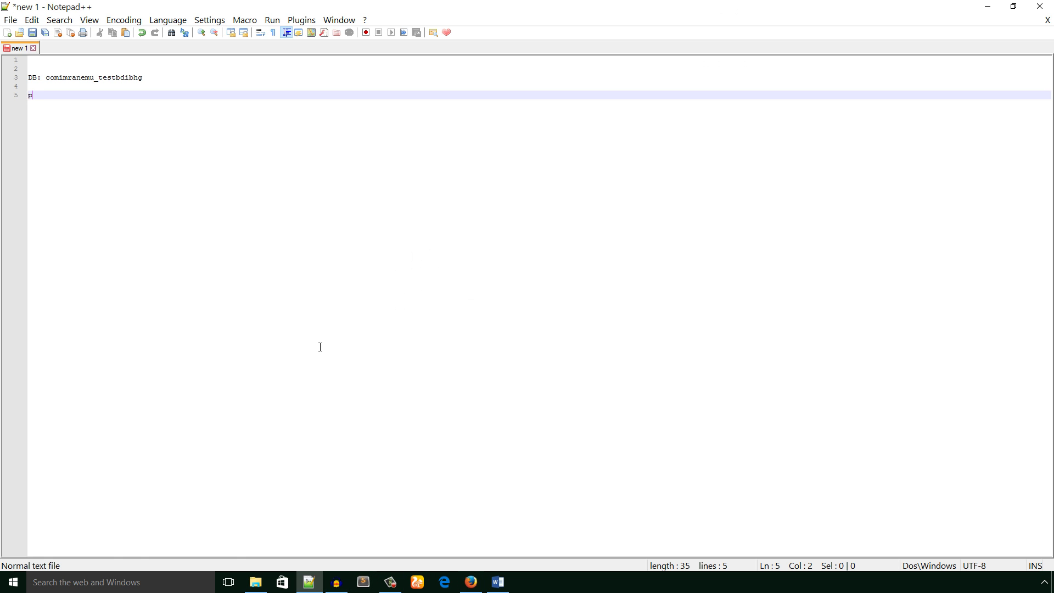
text(ass:)
key(ctrl+v)
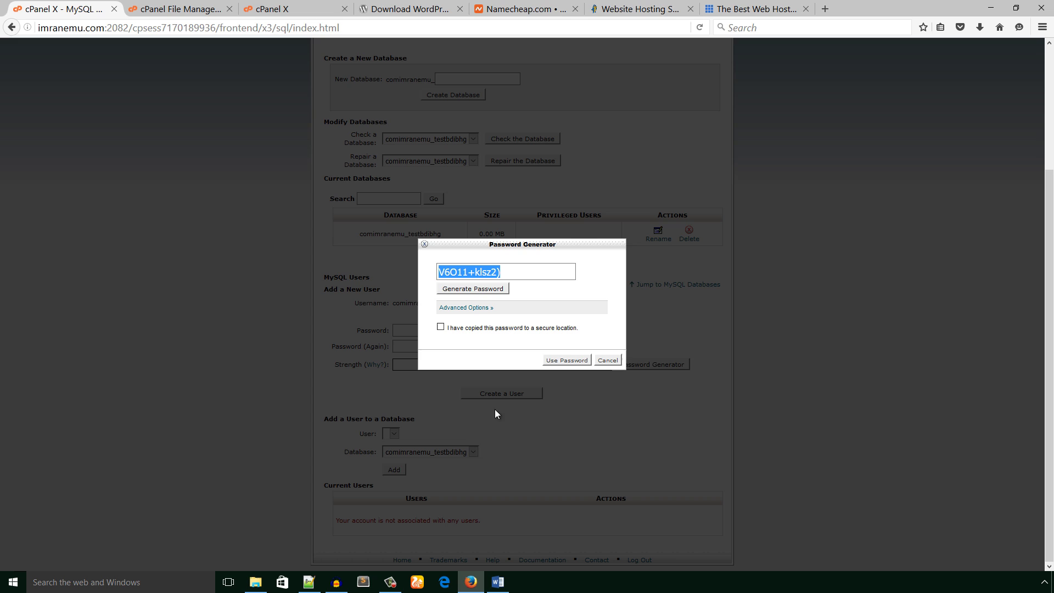
click(440, 328)
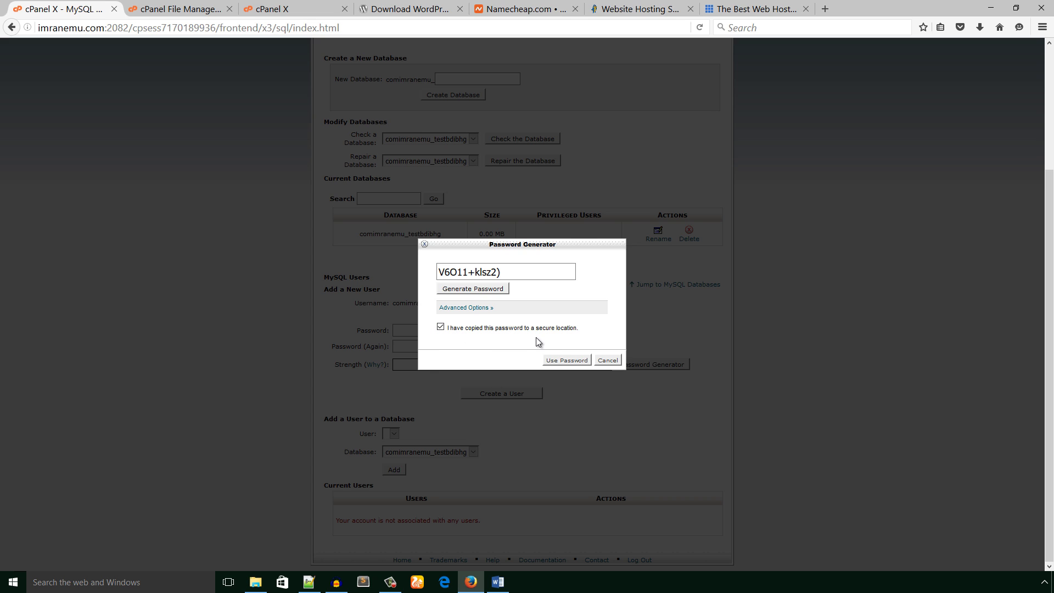
click(568, 360)
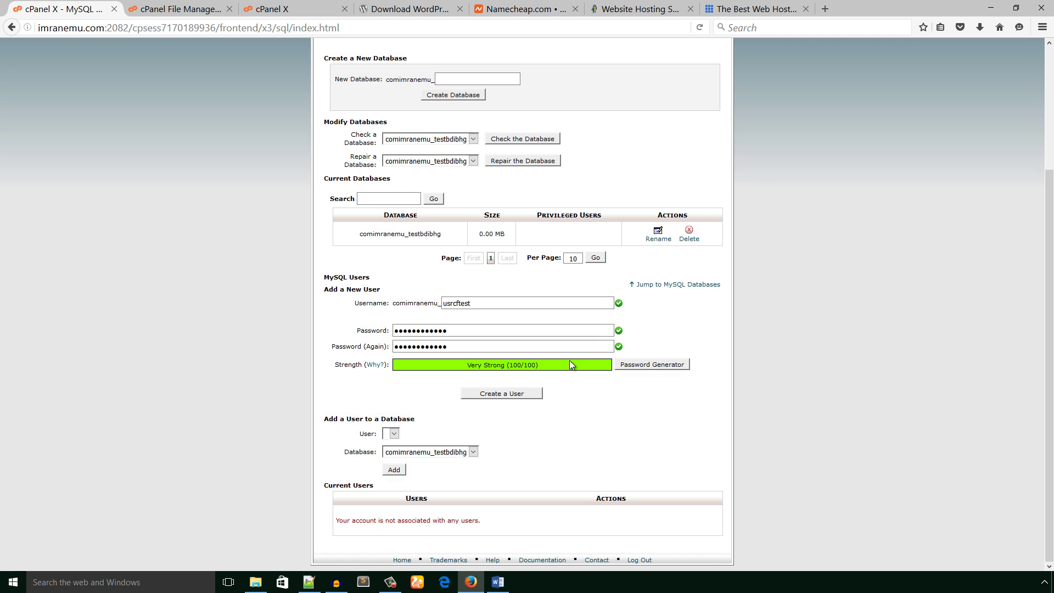
- Create the MySQL user comimranemu_usrcftest and decline Firefox's save-login prompt
click(503, 394)
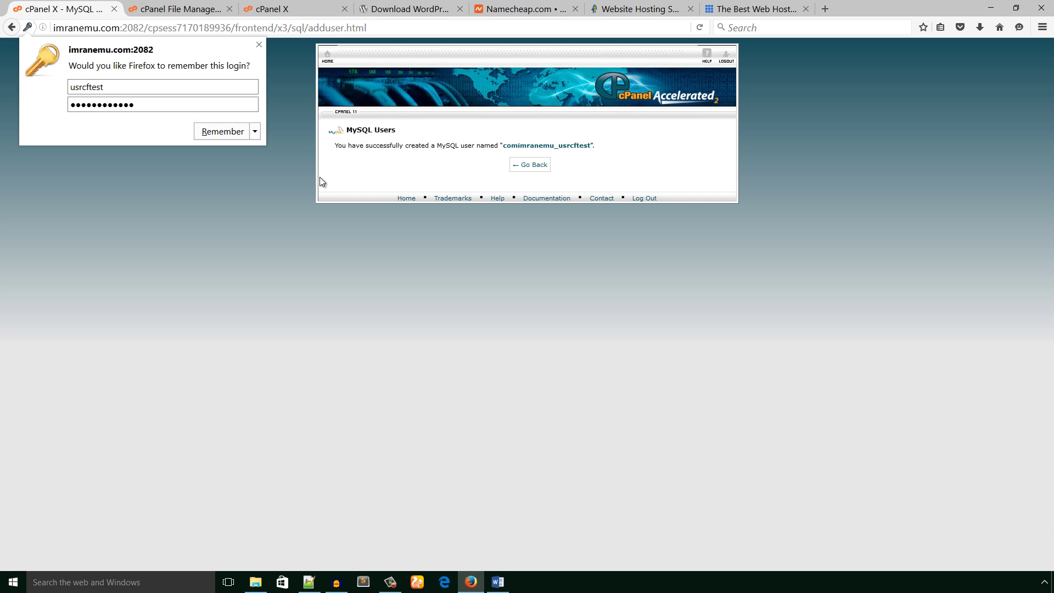
click(258, 137)
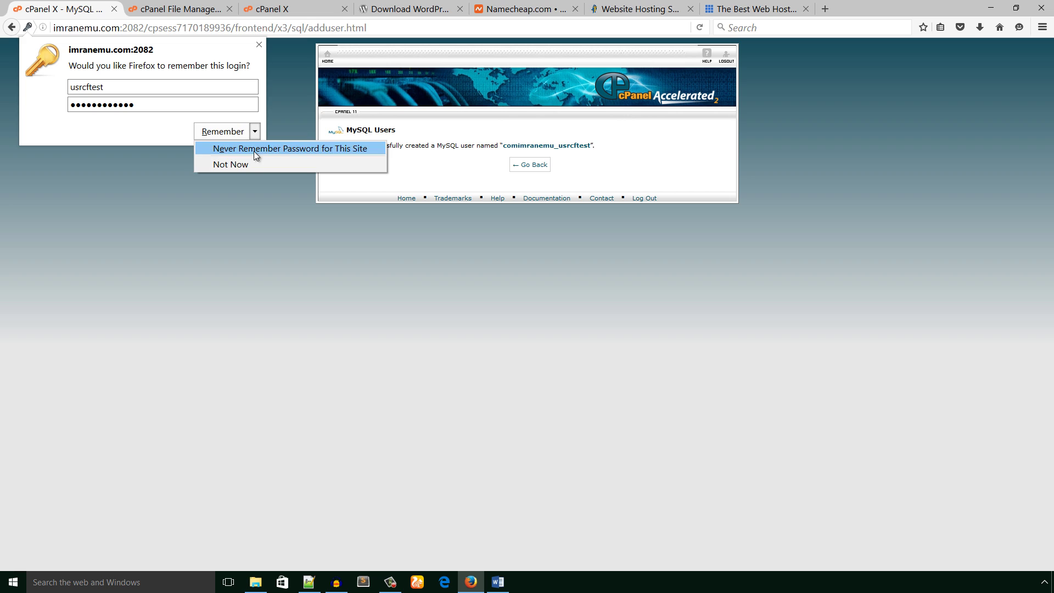
click(284, 146)
click(285, 144)
- Copy the full username comimranemu_usrcftest from the confirmation message
drag(591, 146, 501, 146)
key(ctrl+c)
right_click(506, 148)
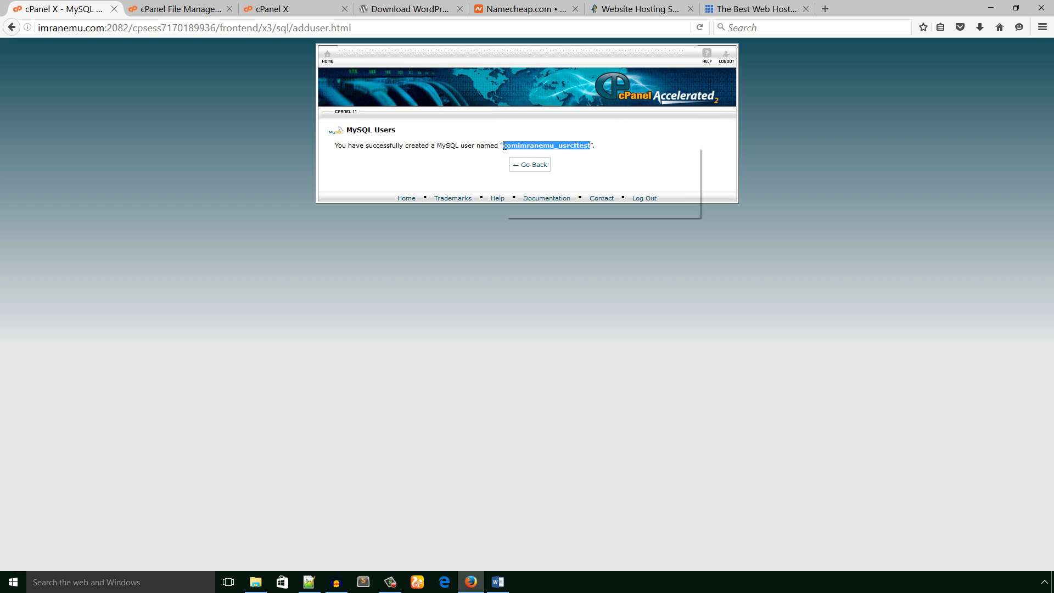
click(512, 158)
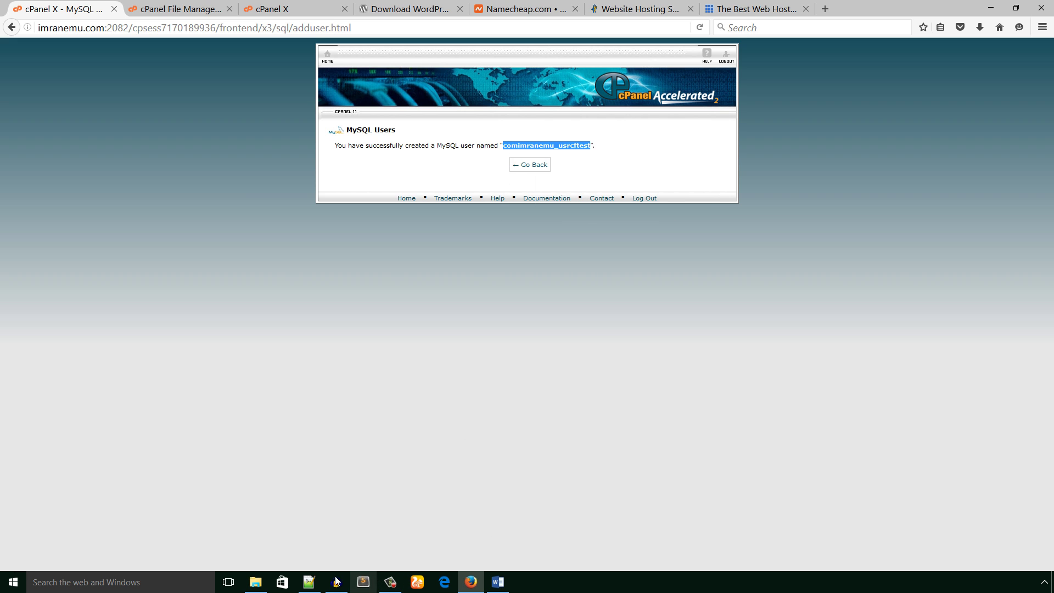
click(308, 581)
click(149, 77)
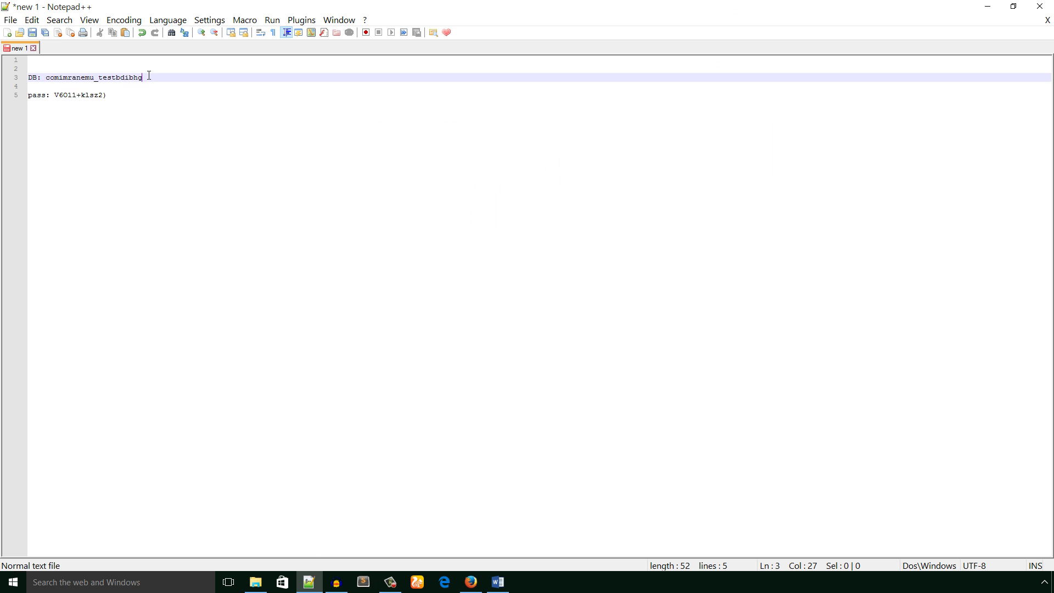
key(Return)
key(Return)
text(u)
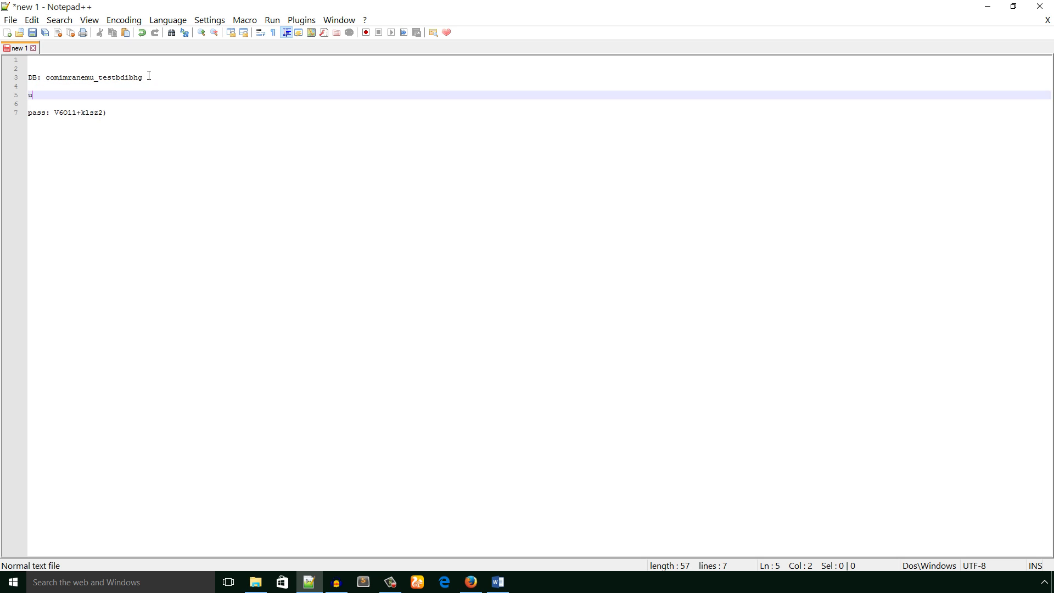
text(sername:)
key(ctrl+v)
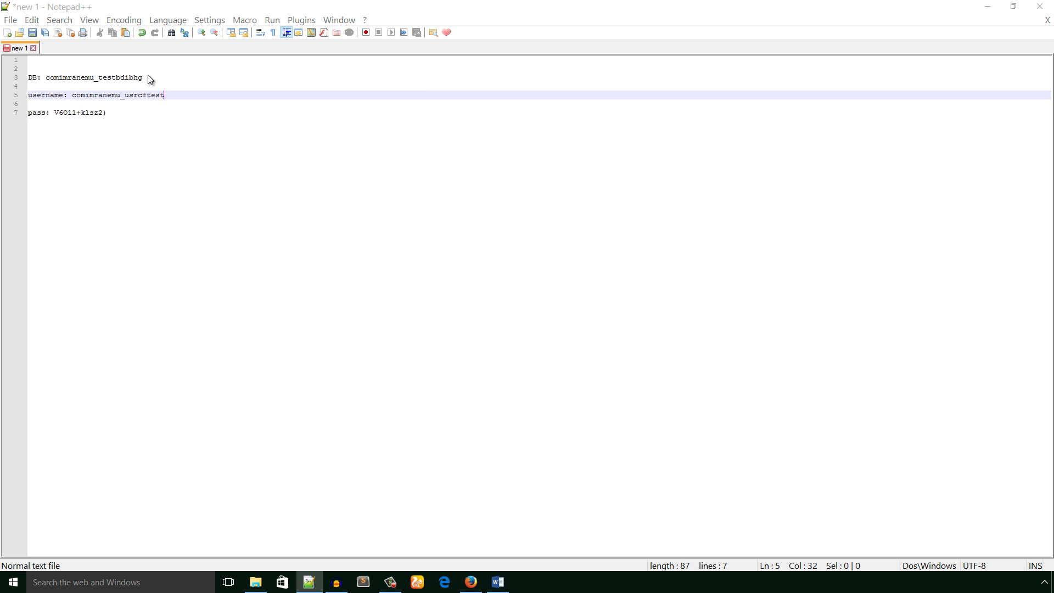
key(ctrl+s)
click(671, 190)
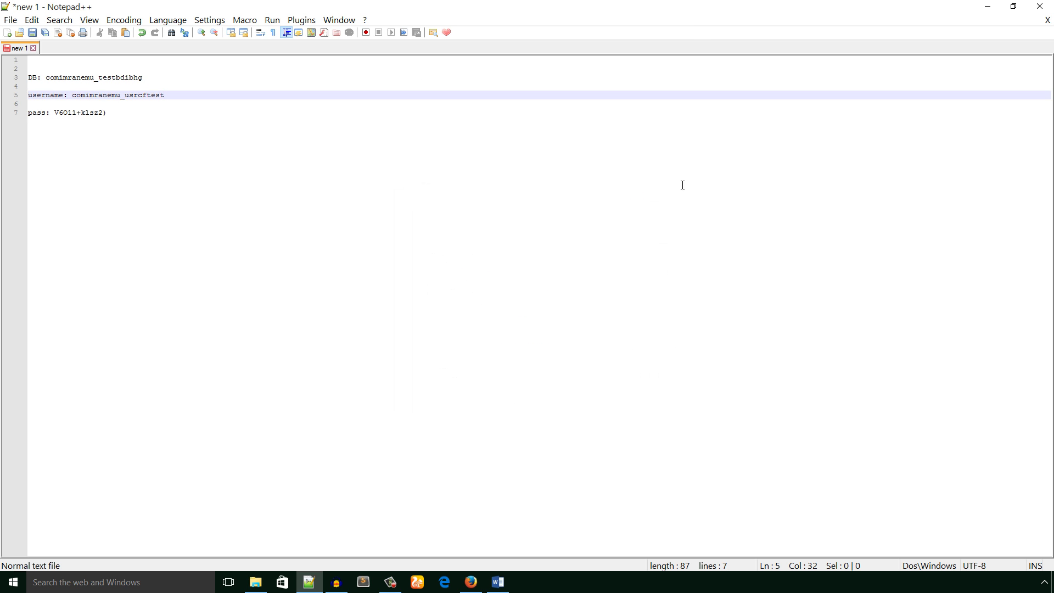
- Add the MySQL user comimranemu_usrcftest to the comimranemu_testbdibhg database
click(986, 7)
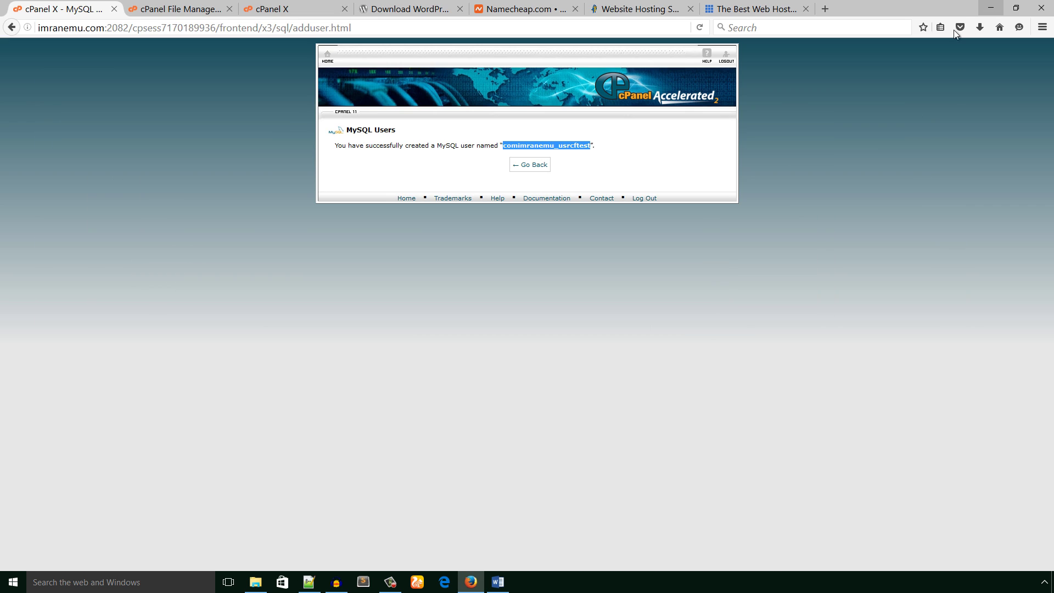
click(533, 168)
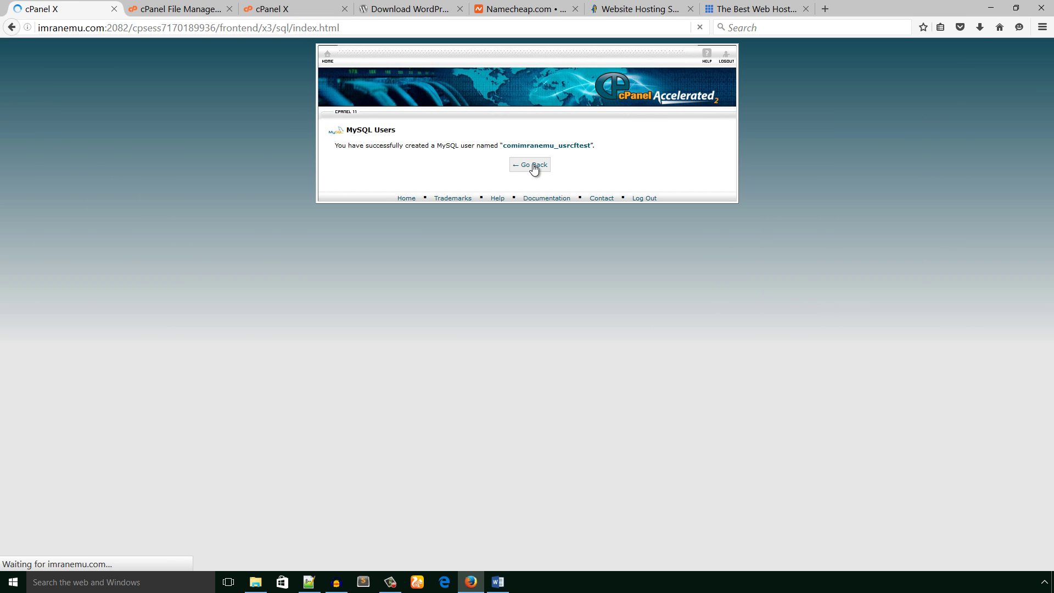
scroll(544, 236, down, 1)
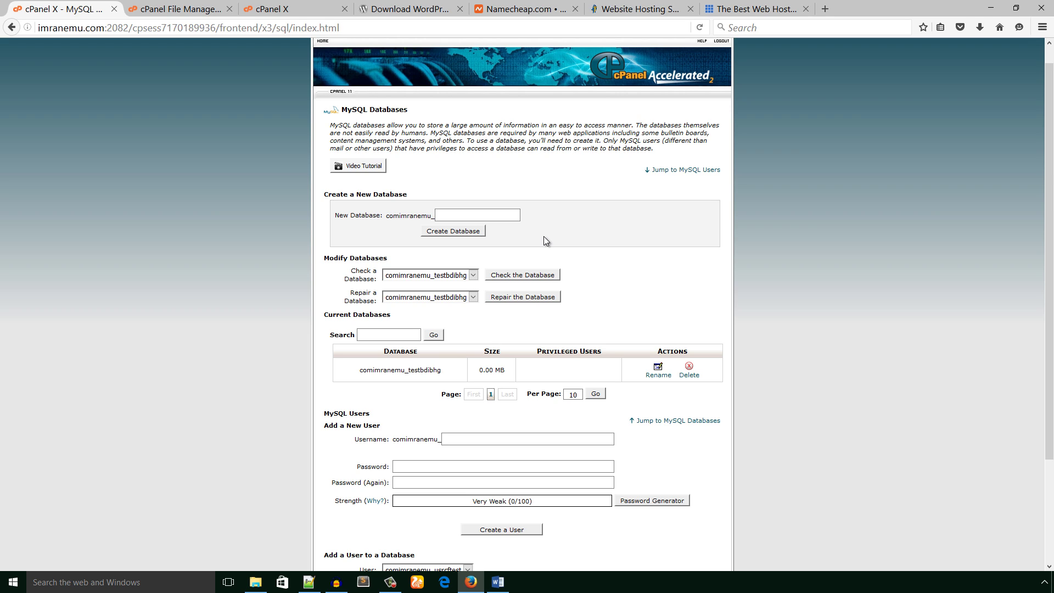
scroll(544, 236, down, 4)
click(428, 459)
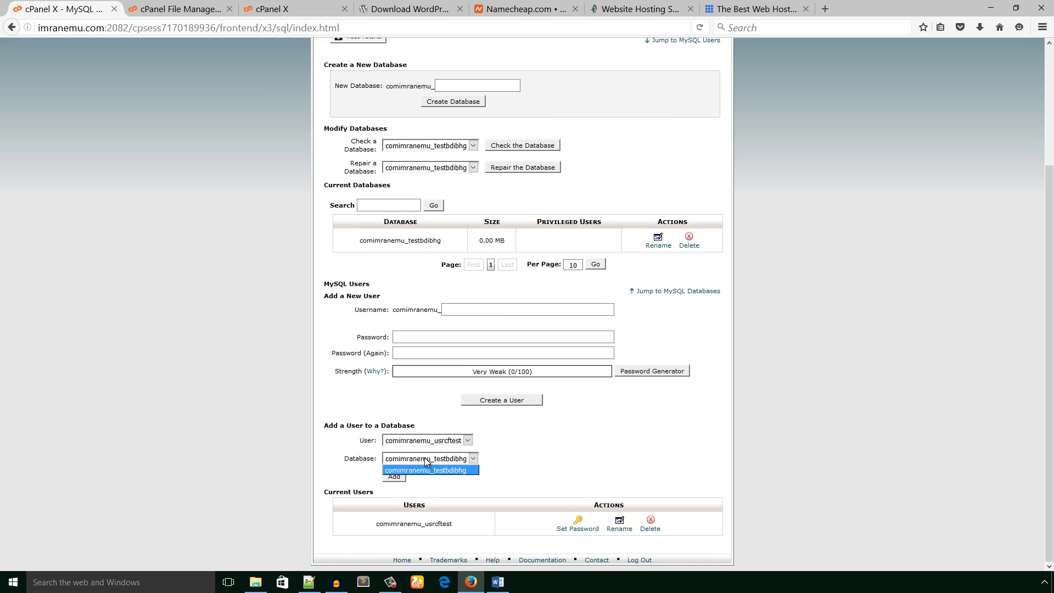
click(502, 445)
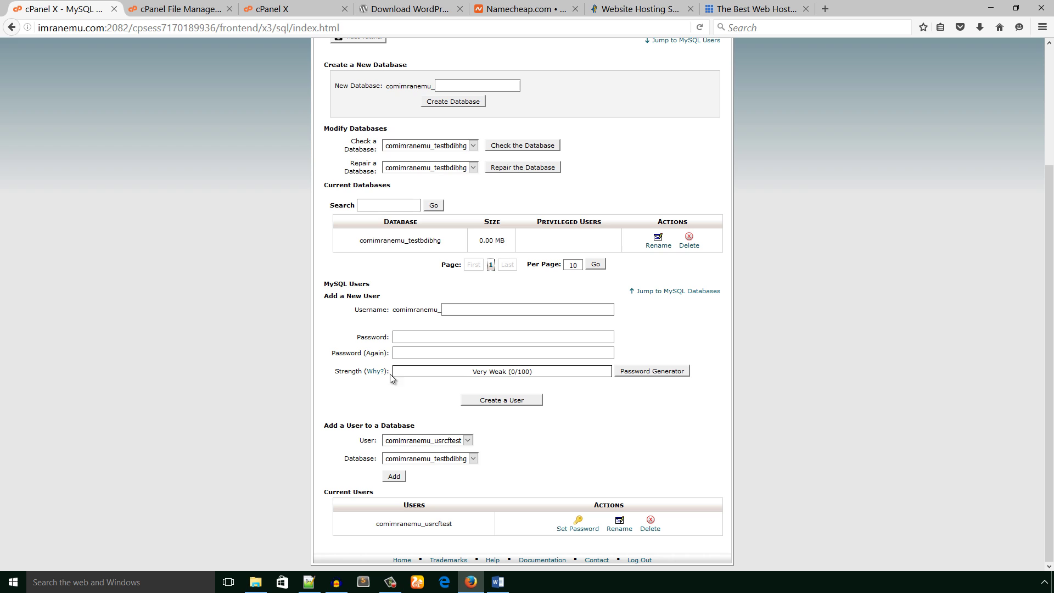
click(423, 444)
click(568, 453)
click(474, 461)
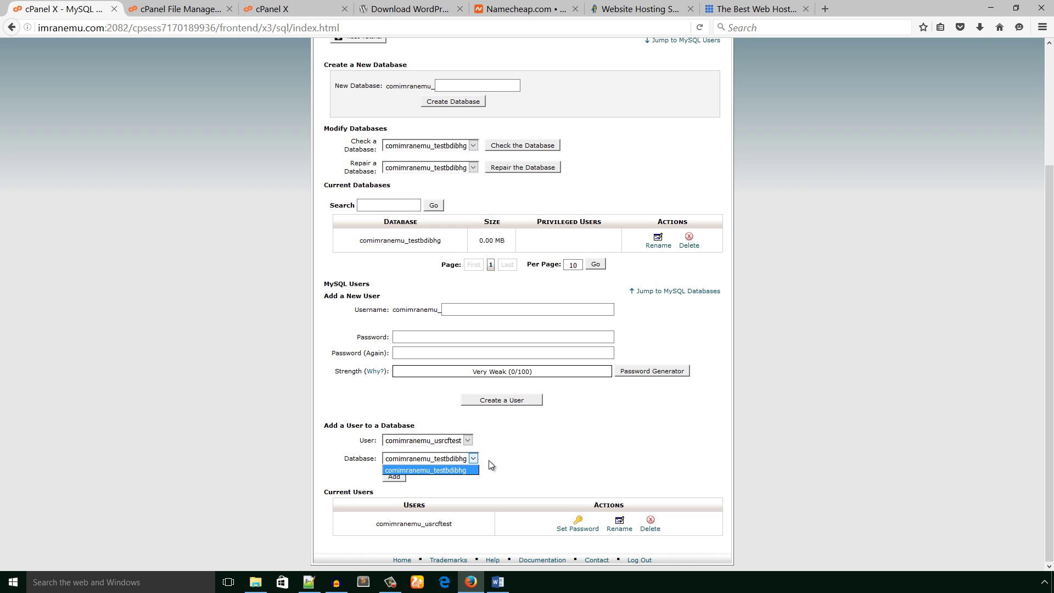
click(508, 467)
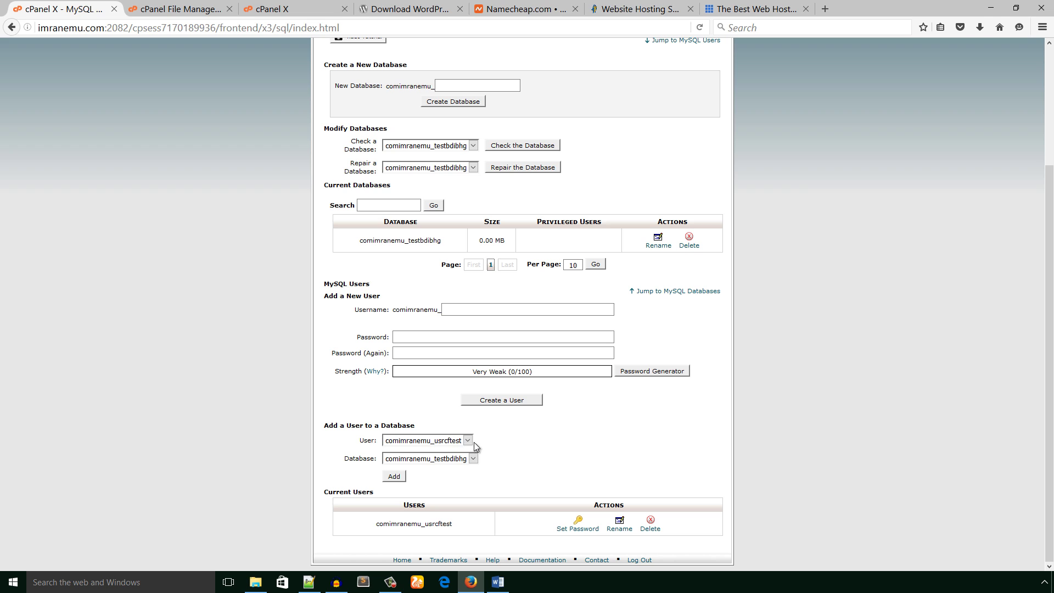
click(396, 477)
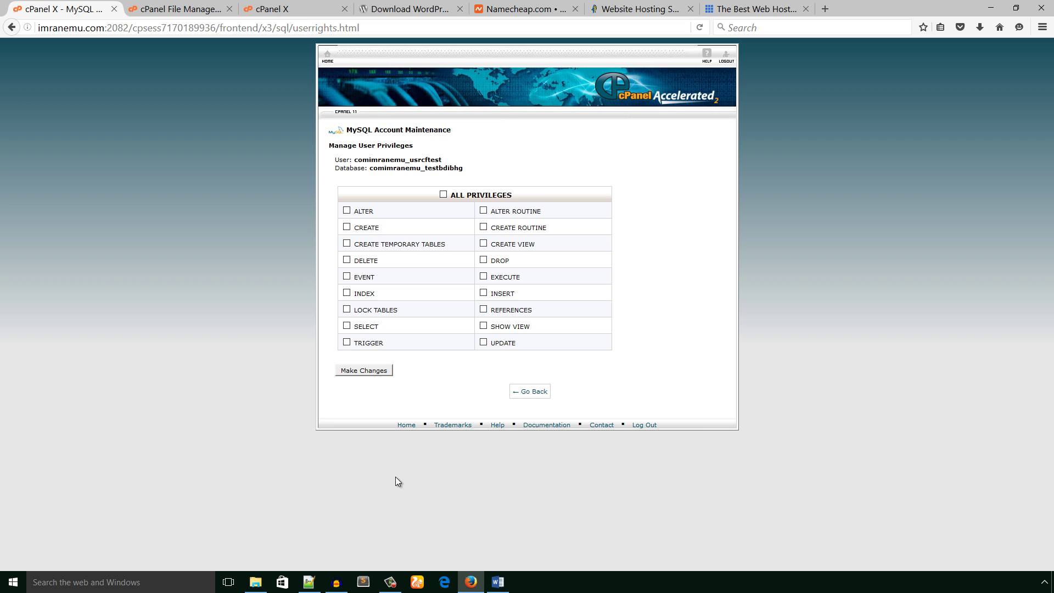
- Grant ALL PRIVILEGES on comimranemu_testbdibhg to the new user, then review checklist step 4
click(443, 195)
click(362, 370)
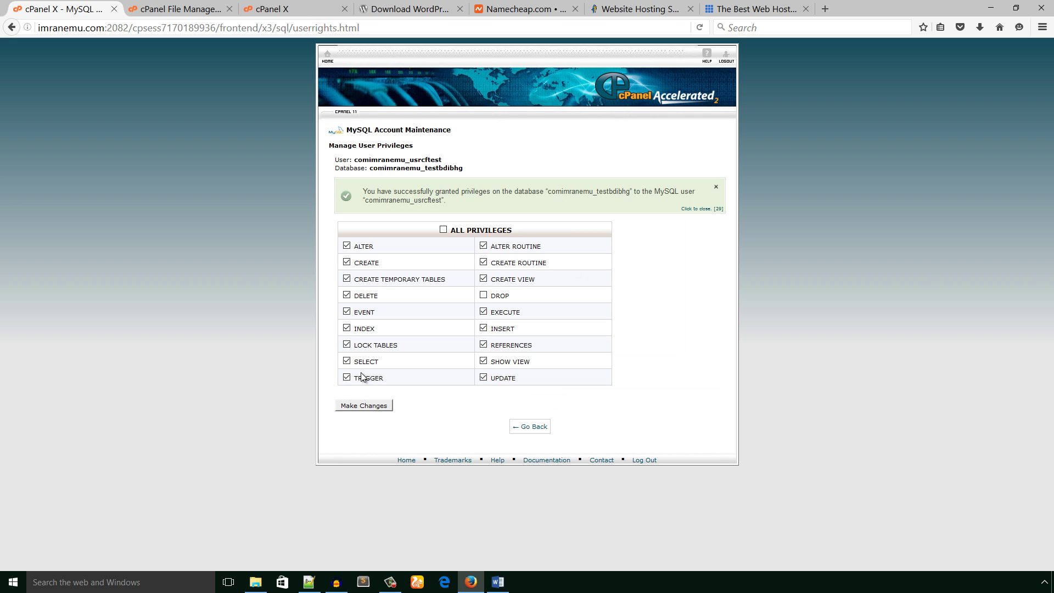
click(500, 581)
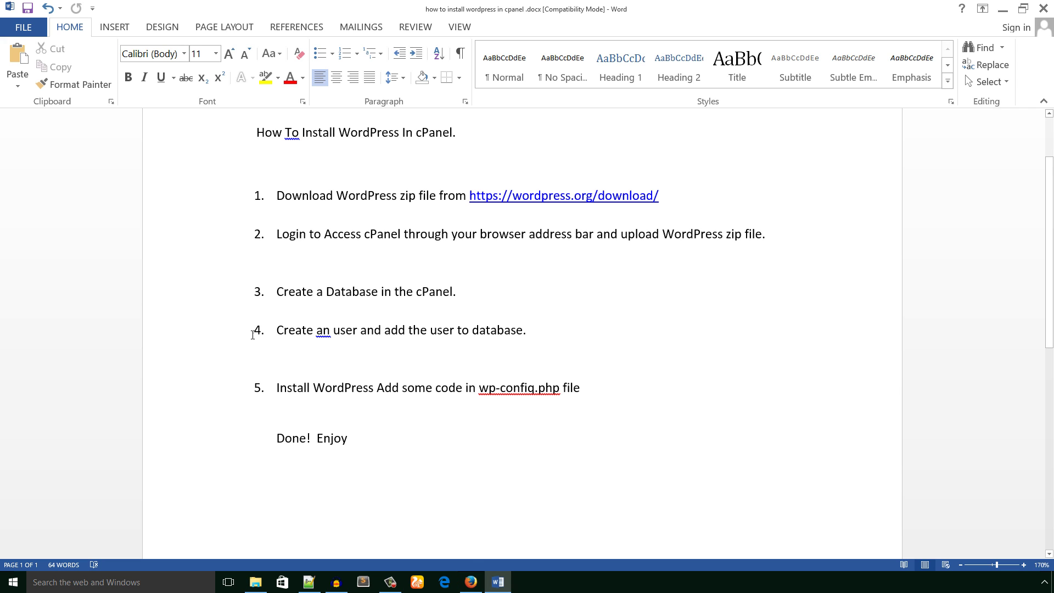
drag(277, 330, 562, 343)
click(560, 354)
click(471, 582)
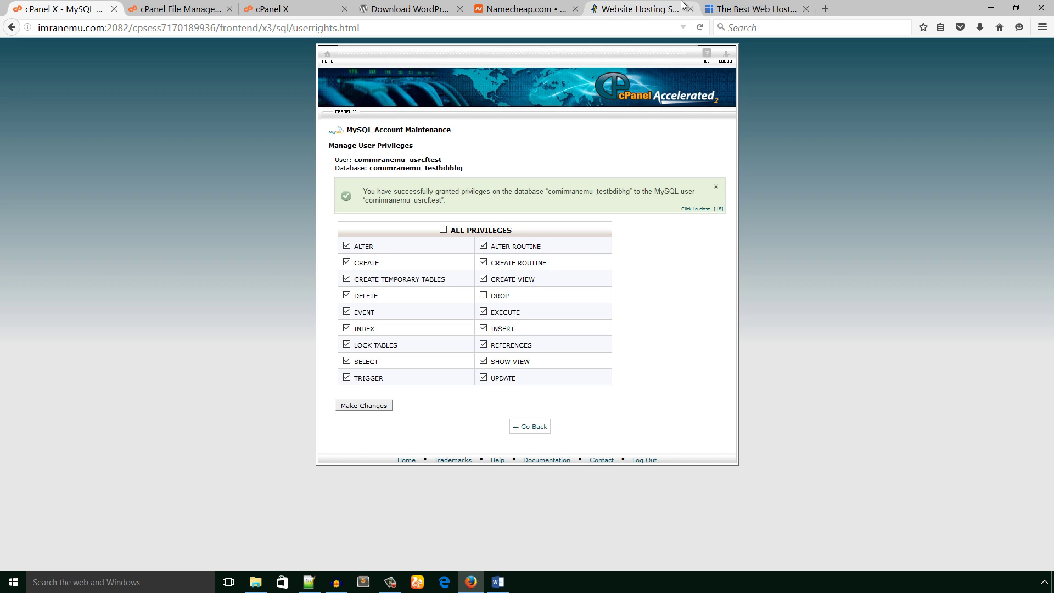
- Load imranemu.com in a new Firefox tab to reach the WordPress language selection
click(827, 9)
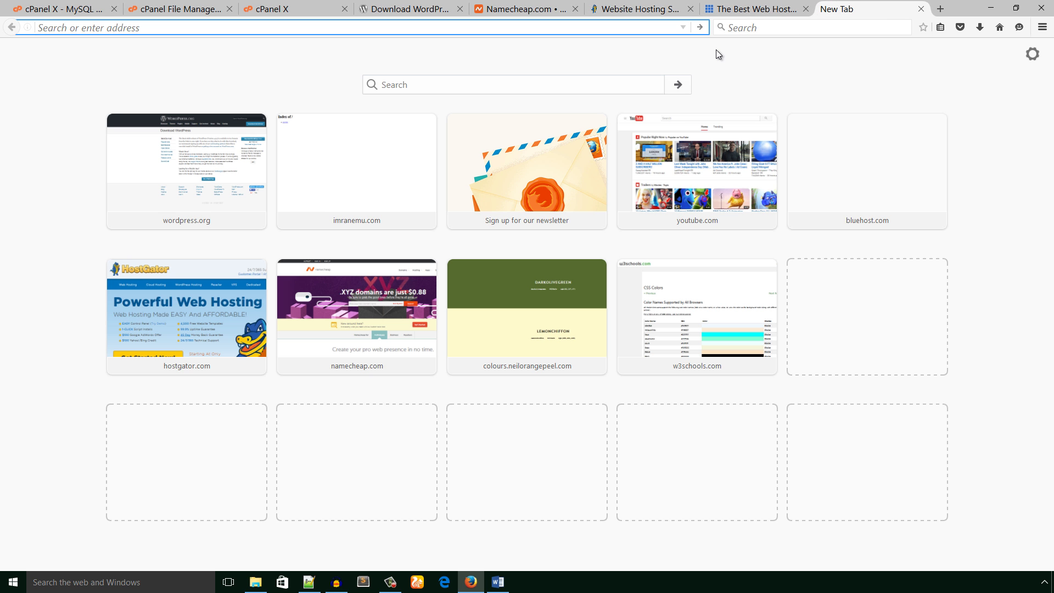
text(i)
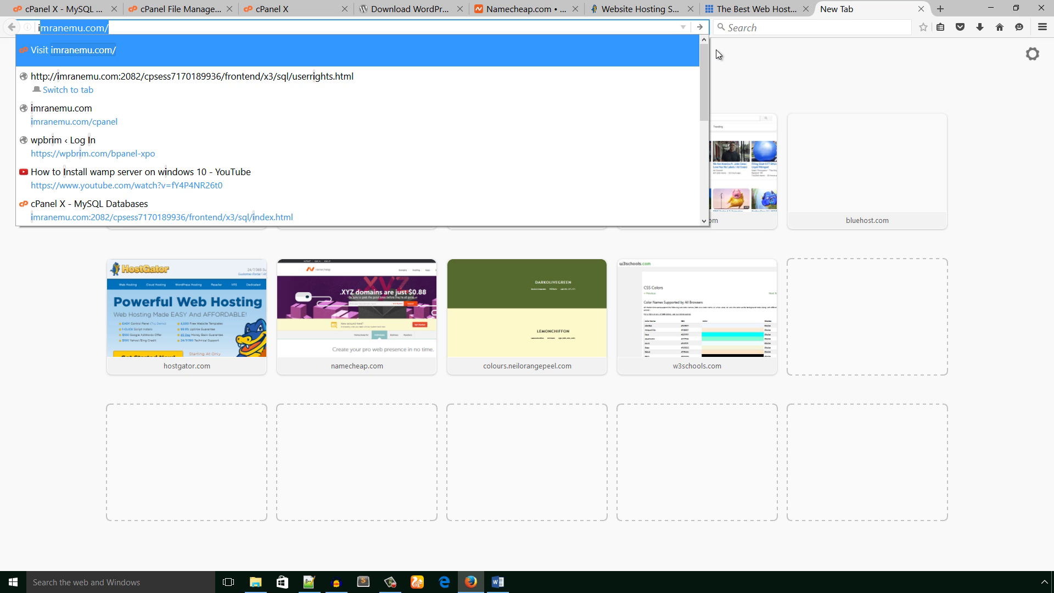
key(Right)
key(Return)
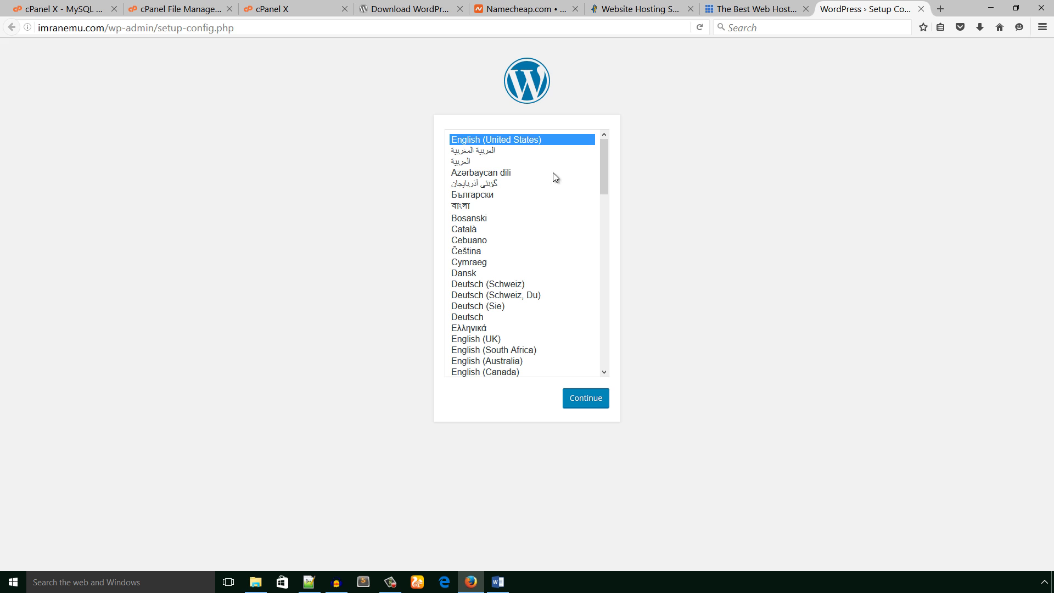
- Continue in English (United States) to the WordPress database connection form
click(583, 401)
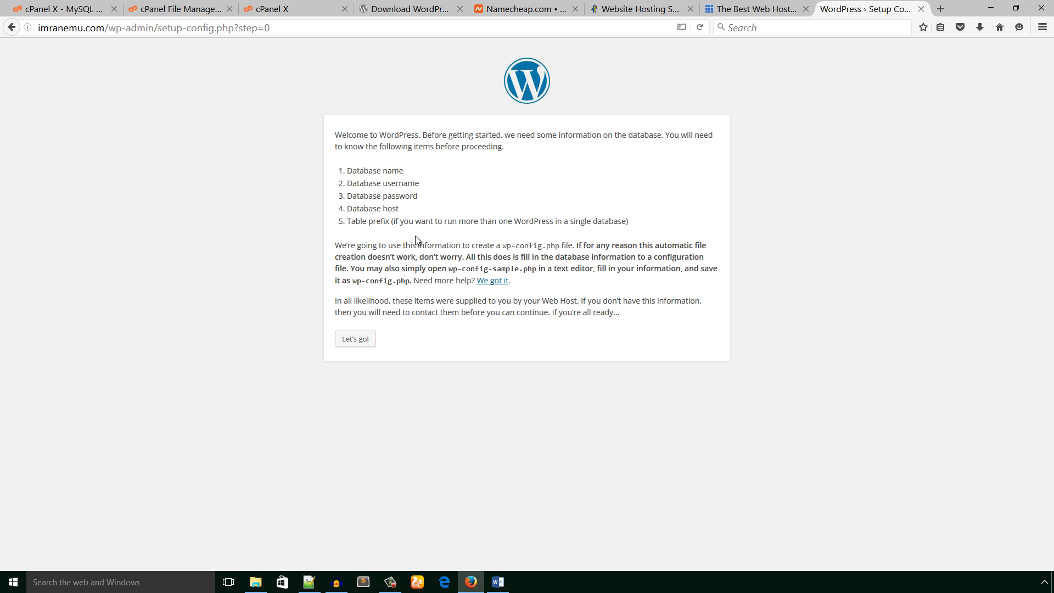
drag(644, 229, 317, 174)
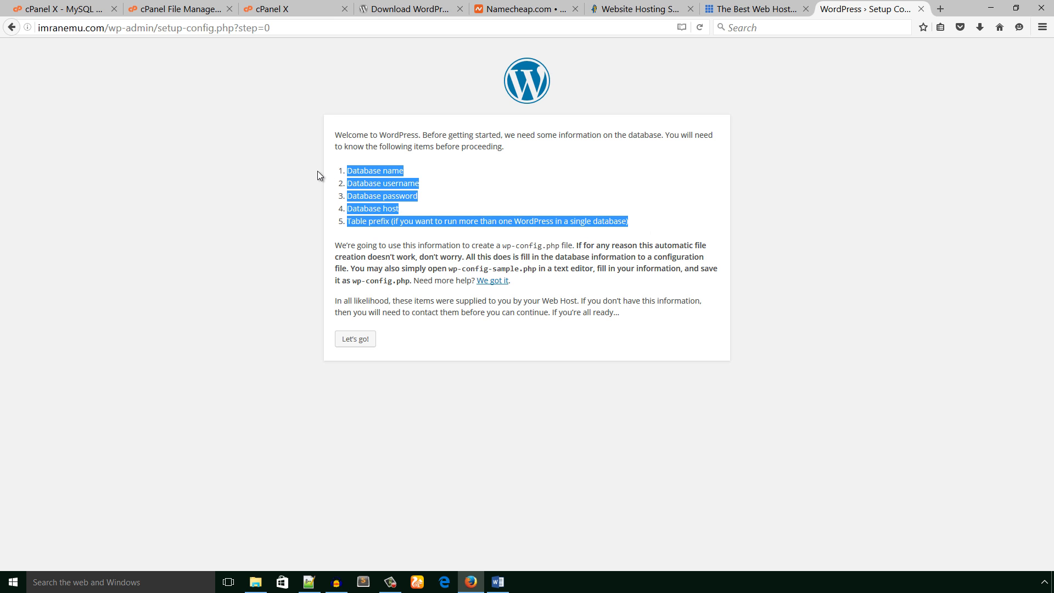
click(451, 186)
click(309, 582)
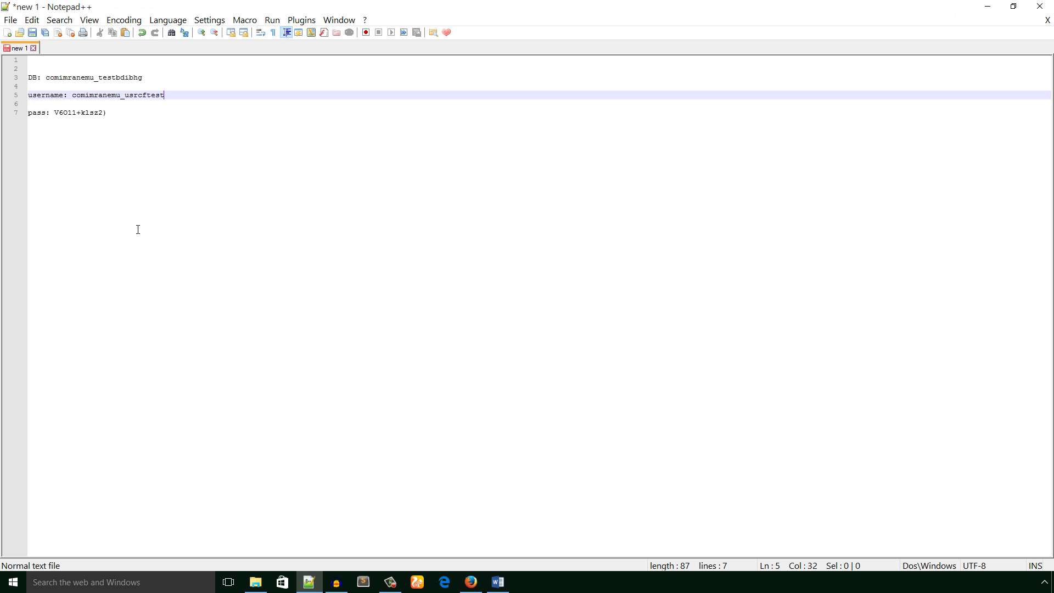
click(309, 582)
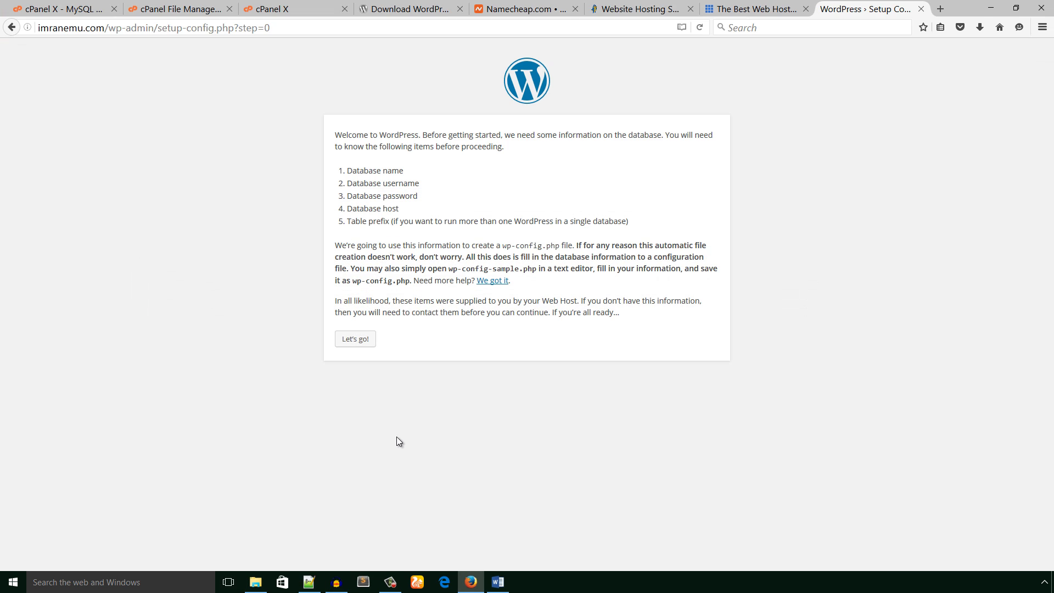
click(358, 345)
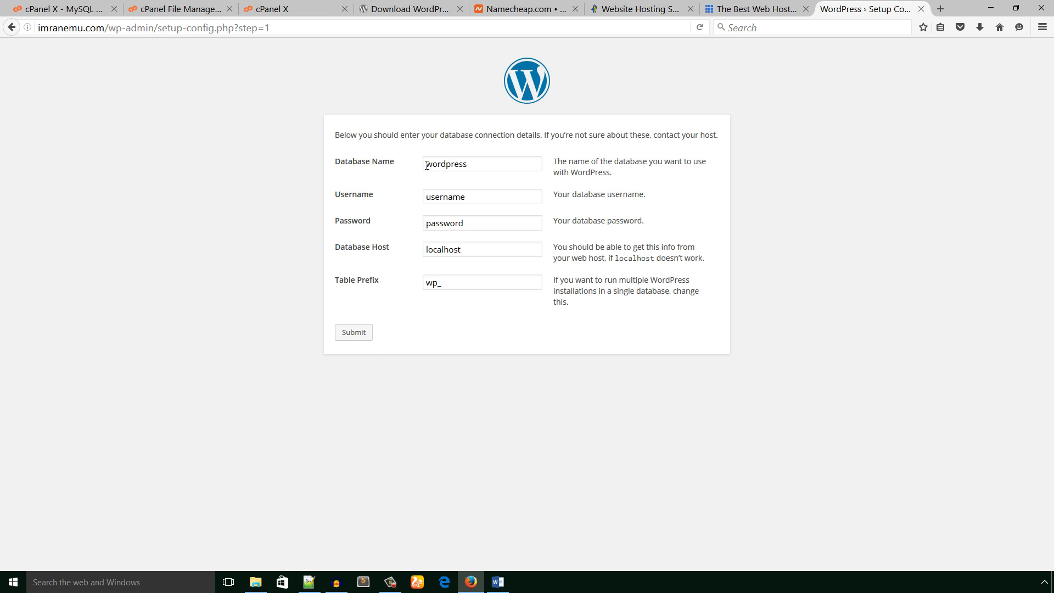
- Clear the placeholder Database Name and Username, and paste comimranemu_testbdibhg as Database Name
drag(473, 165, 374, 168)
key(BackSpace)
drag(466, 196, 378, 200)
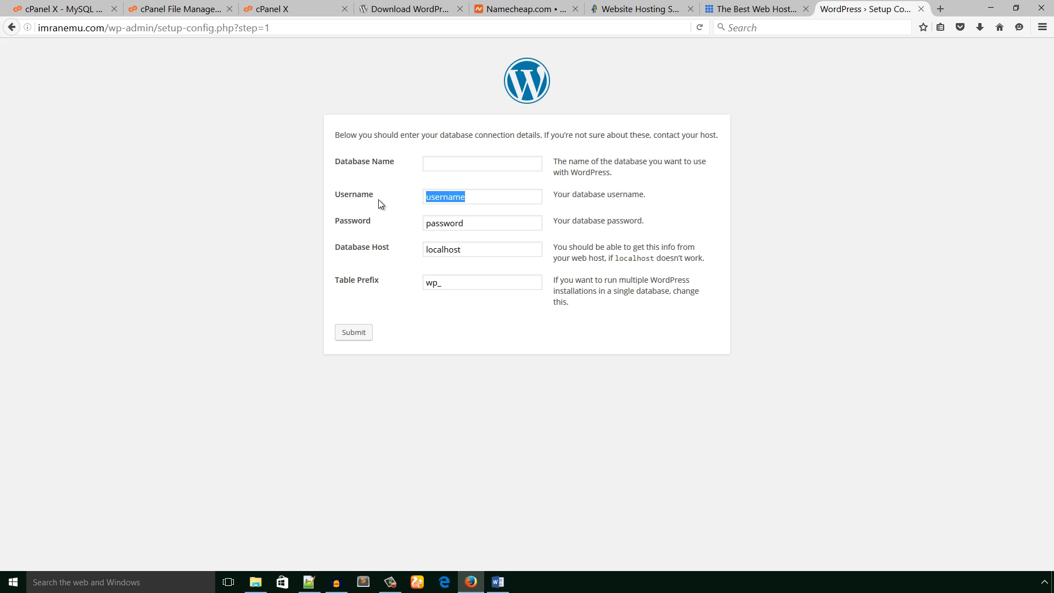
key(BackSpace)
click(309, 582)
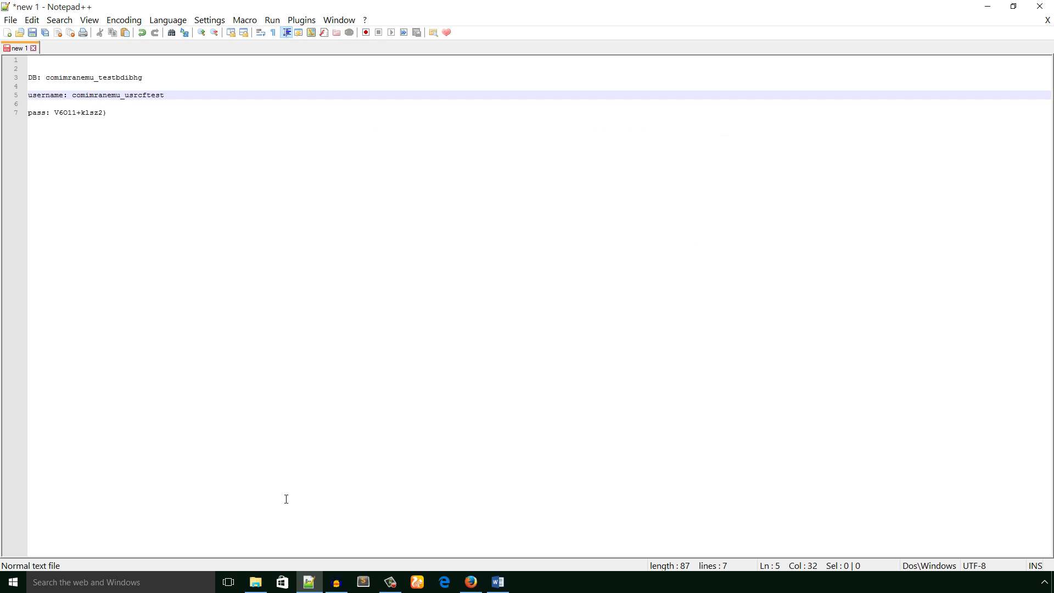
drag(46, 77, 142, 78)
key(ctrl+c)
click(471, 582)
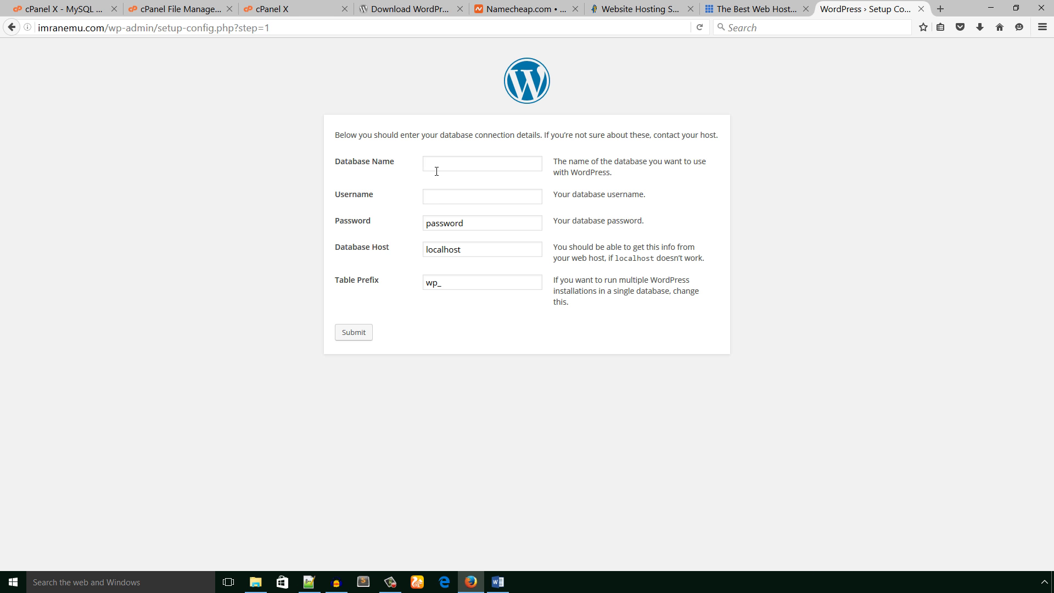
click(435, 165)
key(ctrl+v)
- Copy the MySQL username from the notes into the Username field
click(308, 582)
click(73, 95)
double_click(74, 95)
key(ctrl+c)
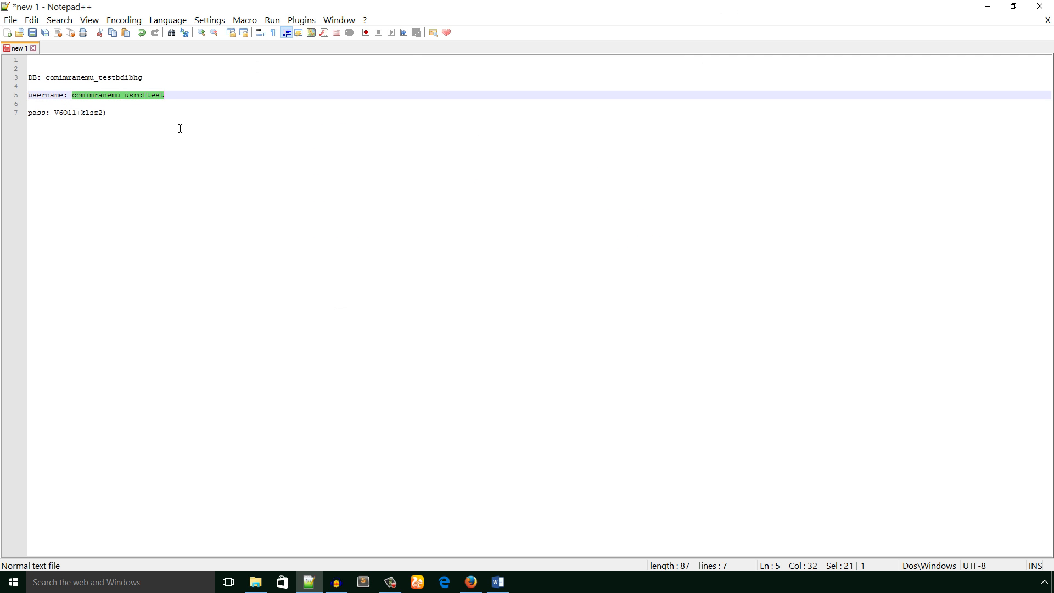
click(471, 582)
click(439, 199)
key(ctrl+v)
- Copy the database password from the notes into the Password field
click(308, 582)
drag(55, 113, 106, 113)
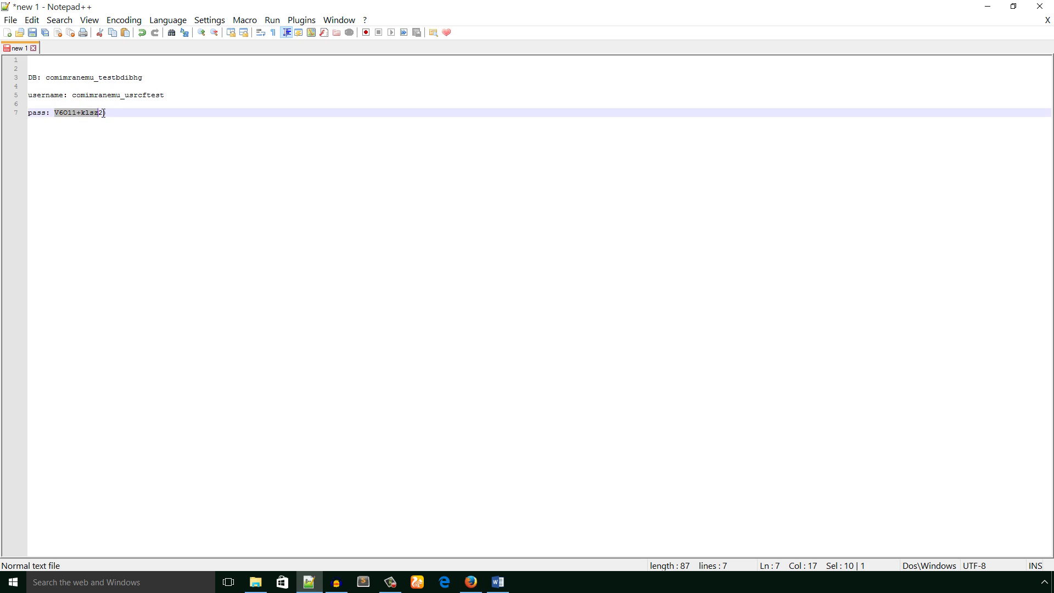
key(ctrl+c)
click(470, 582)
drag(472, 222, 402, 226)
key(ctrl+v)
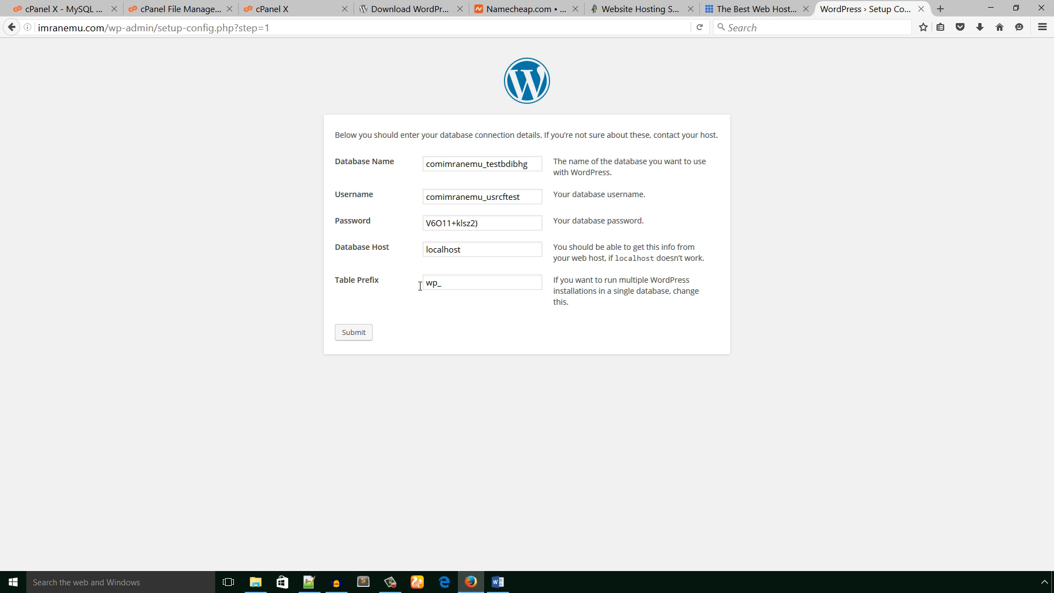
- Replace the wp_ table prefix with tfd_gcvt_ and submit the database connection details
drag(420, 286, 439, 284)
text(tfd)
text(gcvt_)
drag(467, 283, 421, 284)
key(ctrl+a)
click(423, 310)
click(354, 333)
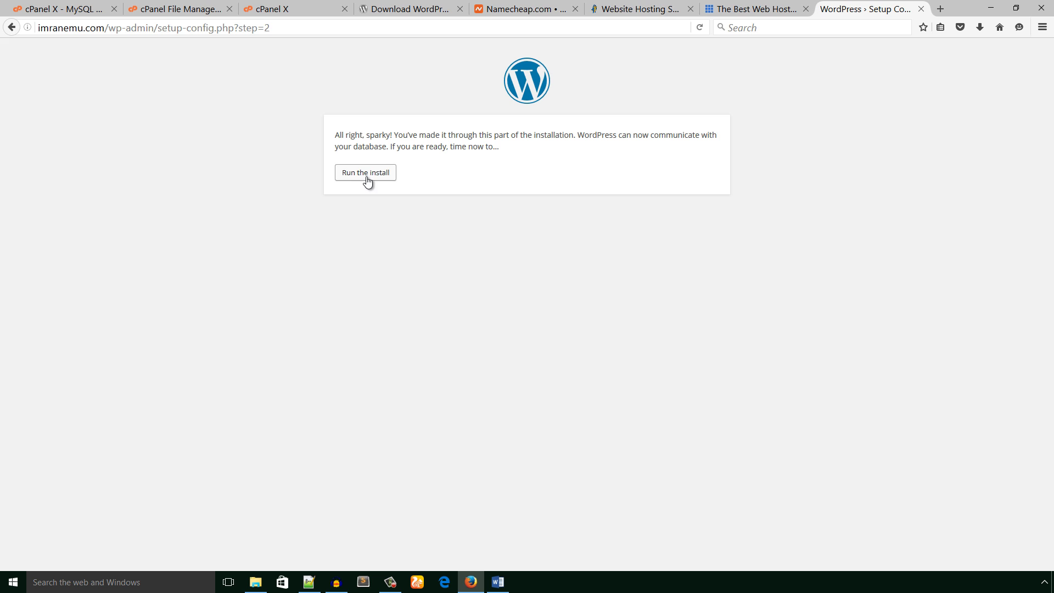
- Run the install and enter site title 'test site', an admin username and an e-mail address
click(364, 175)
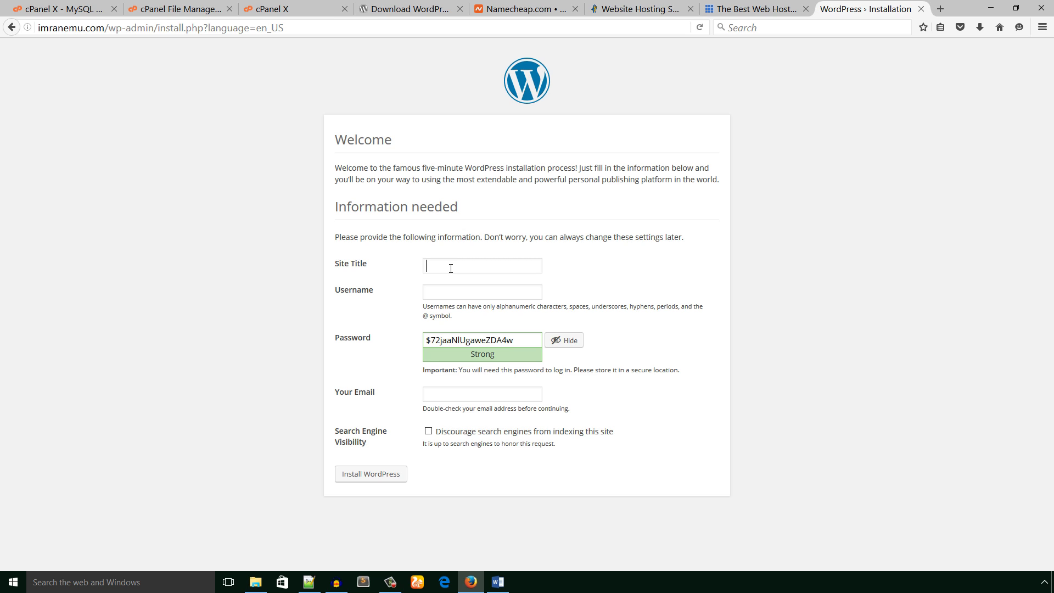
text(test site)
click(454, 292)
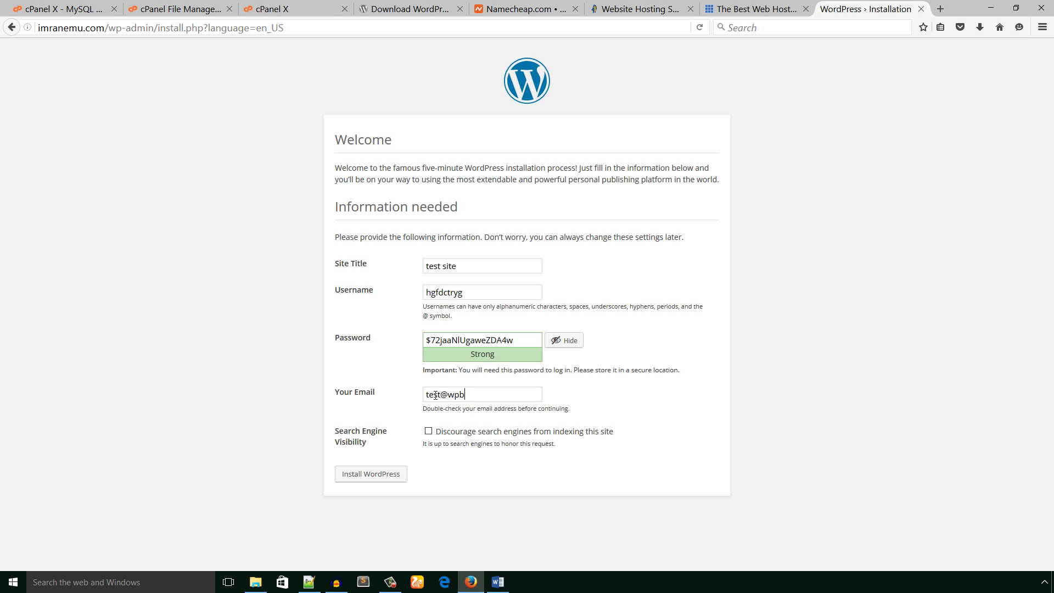
drag(467, 298, 401, 290)
- Paste the copied admin username on a new line in the Notepad++ notes
click(310, 581)
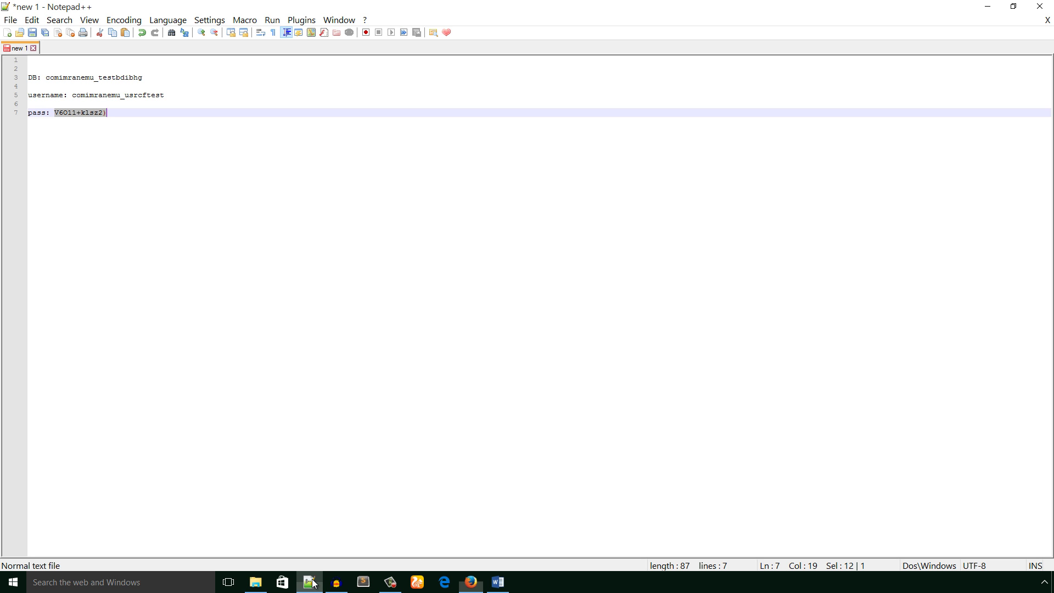
click(203, 277)
key(Return)
key(Return)
key(Return)
key(ctrl+v)
key(Return)
key(Return)
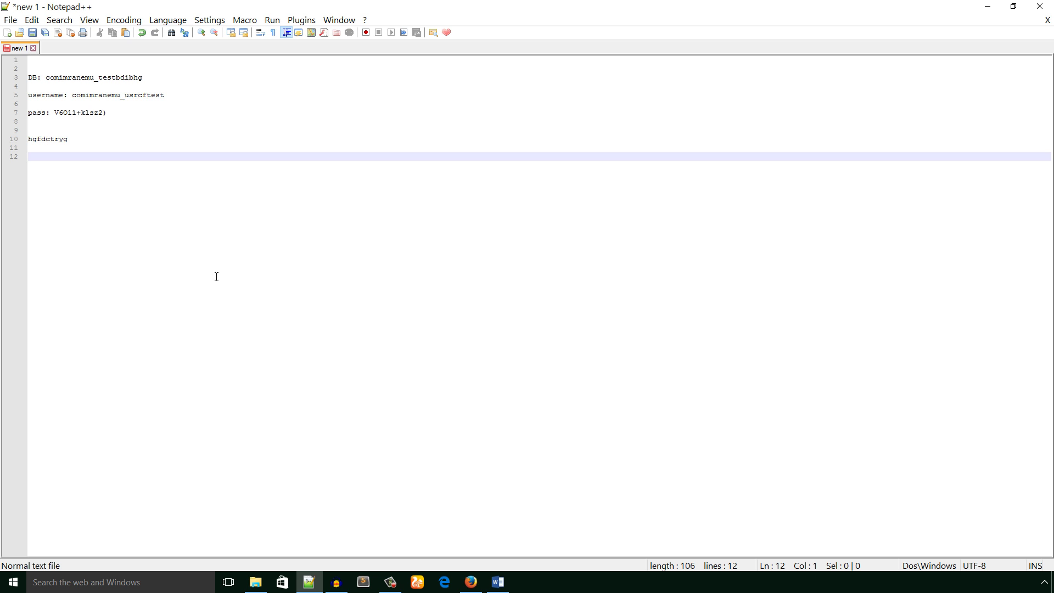
- Copy the generated admin password into the notes, then return to the install form
click(471, 582)
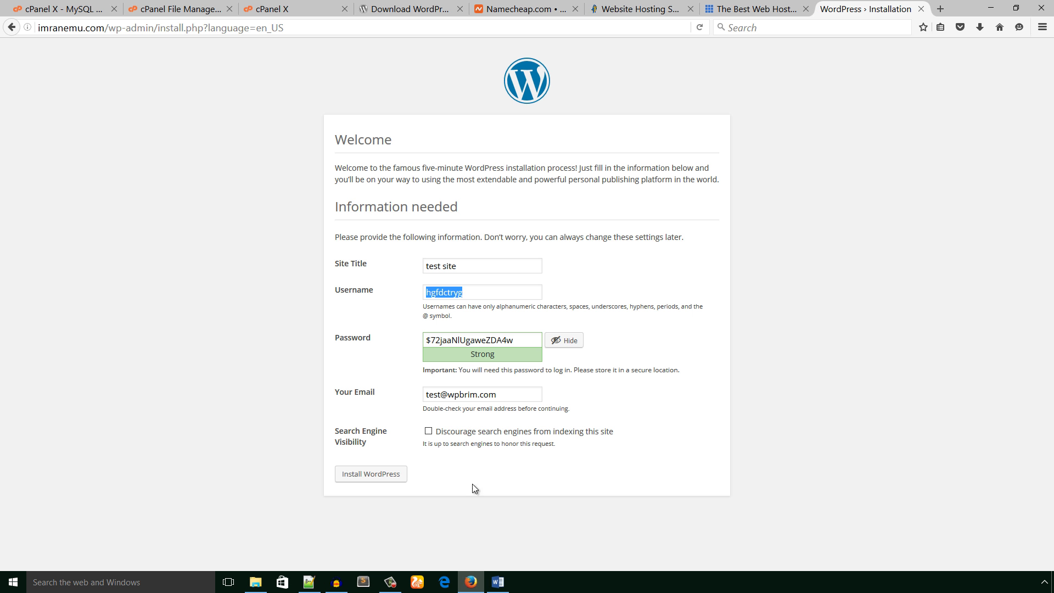
drag(513, 340, 427, 340)
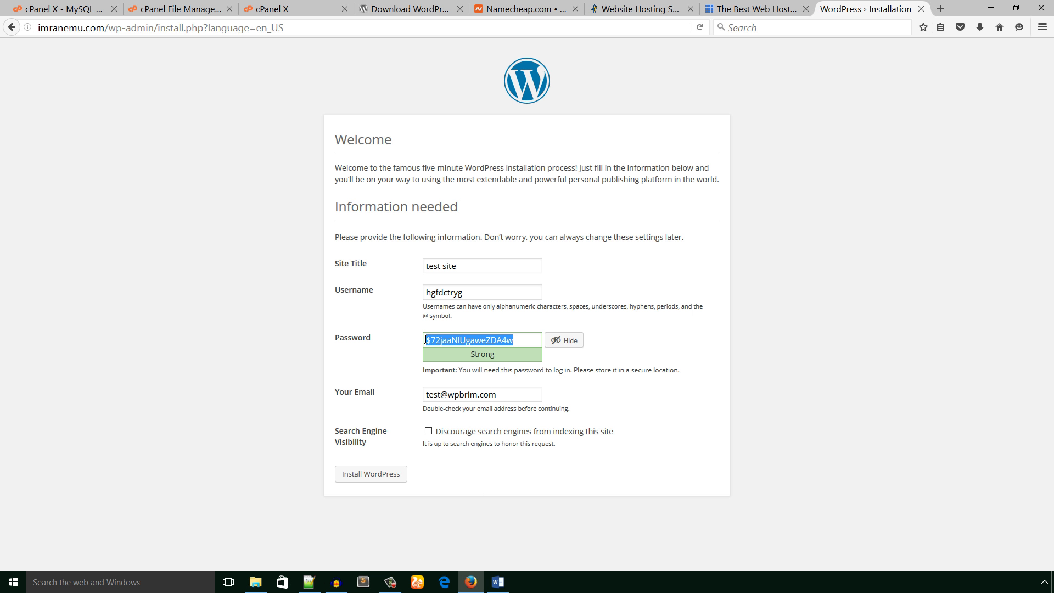
click(309, 582)
key(ctrl+v)
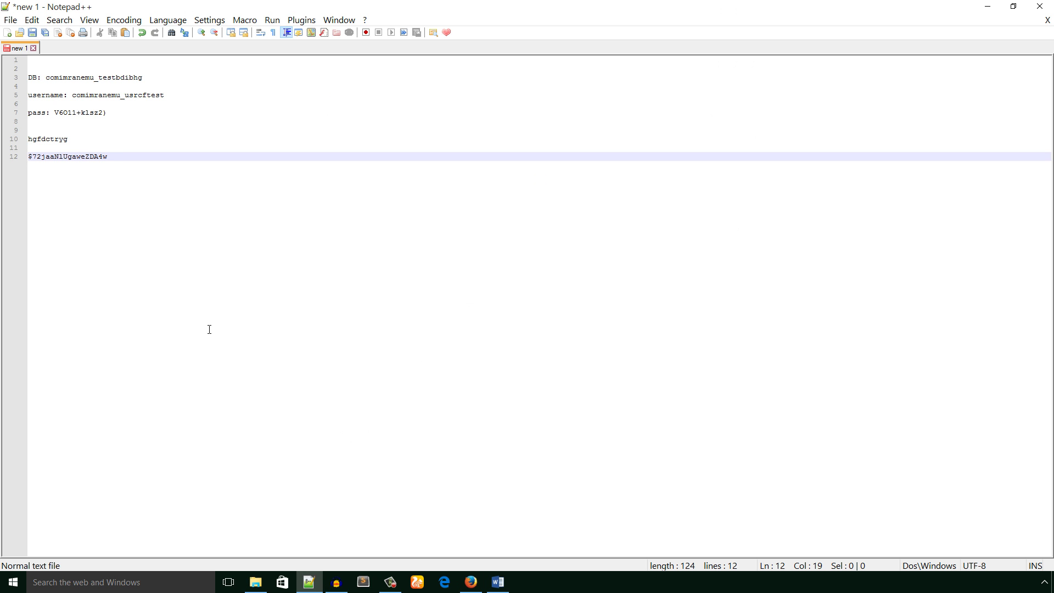
key(Return)
key(Return)
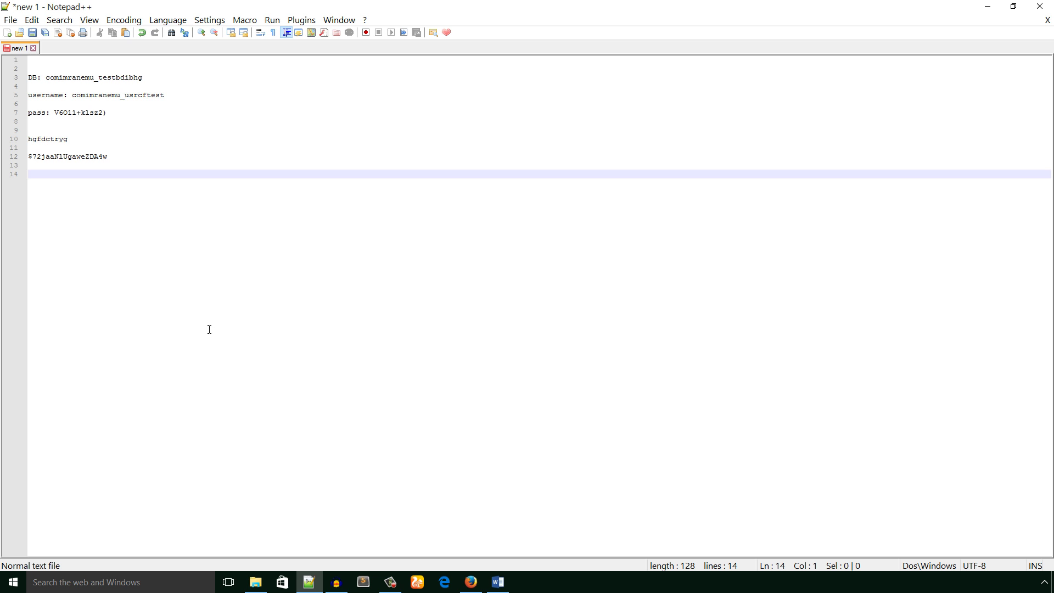
click(471, 582)
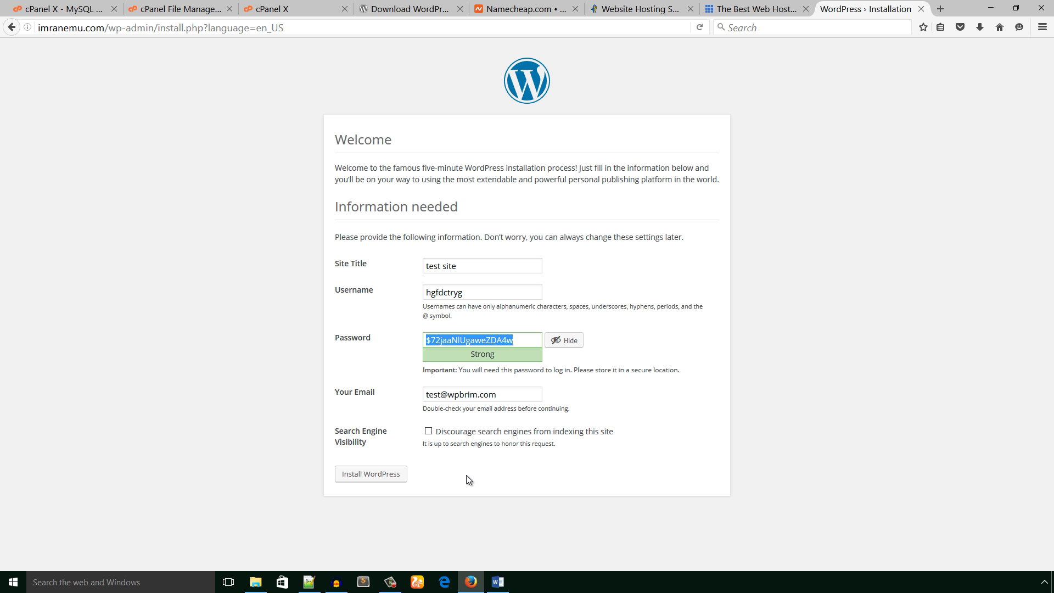
- Install WordPress, decline Firefox's offer to save the login, and go to the login page
click(376, 475)
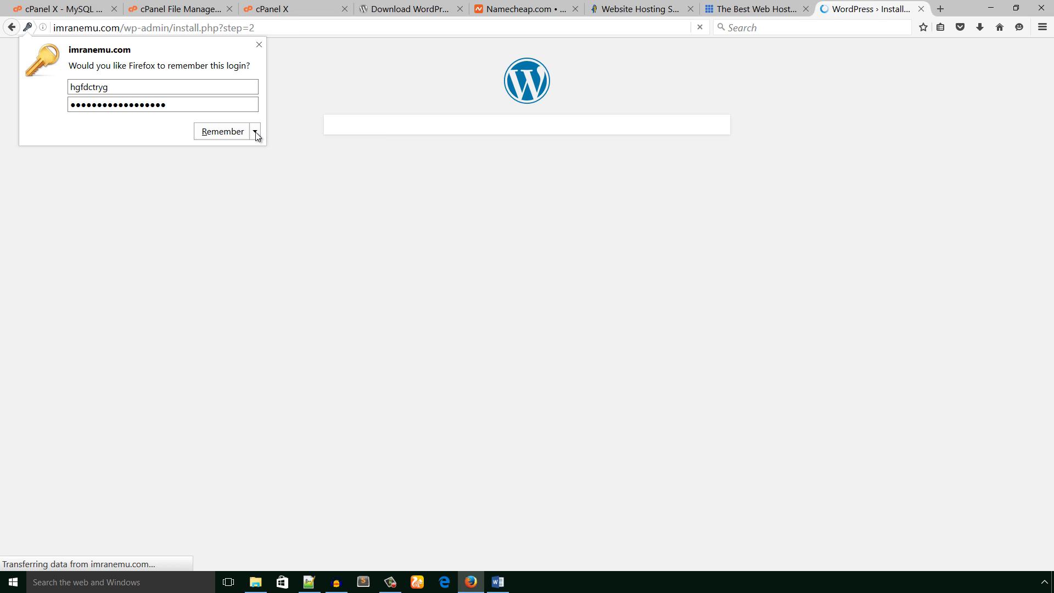
click(256, 134)
click(263, 153)
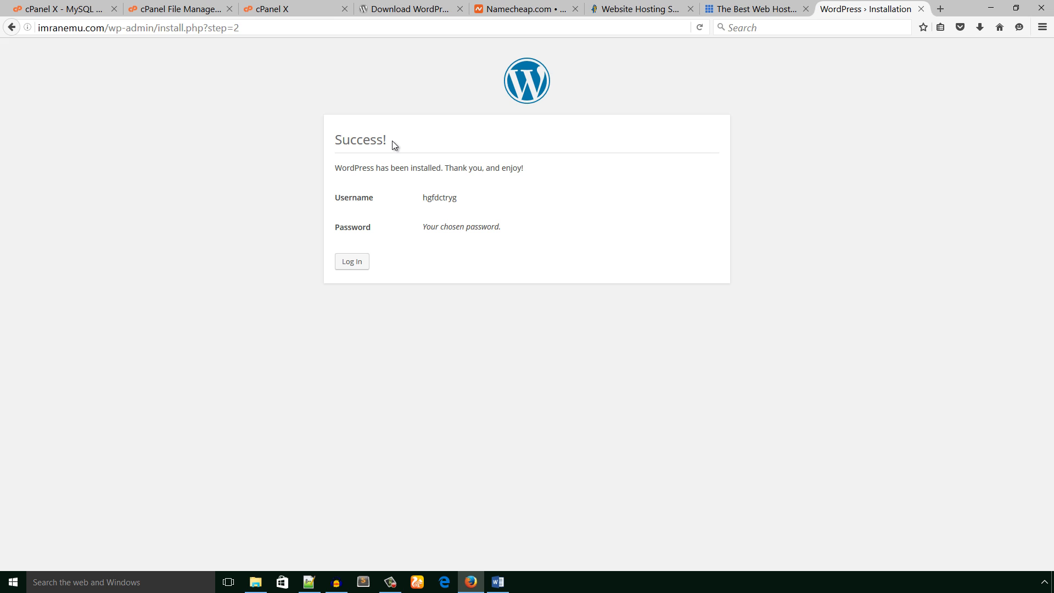
click(353, 267)
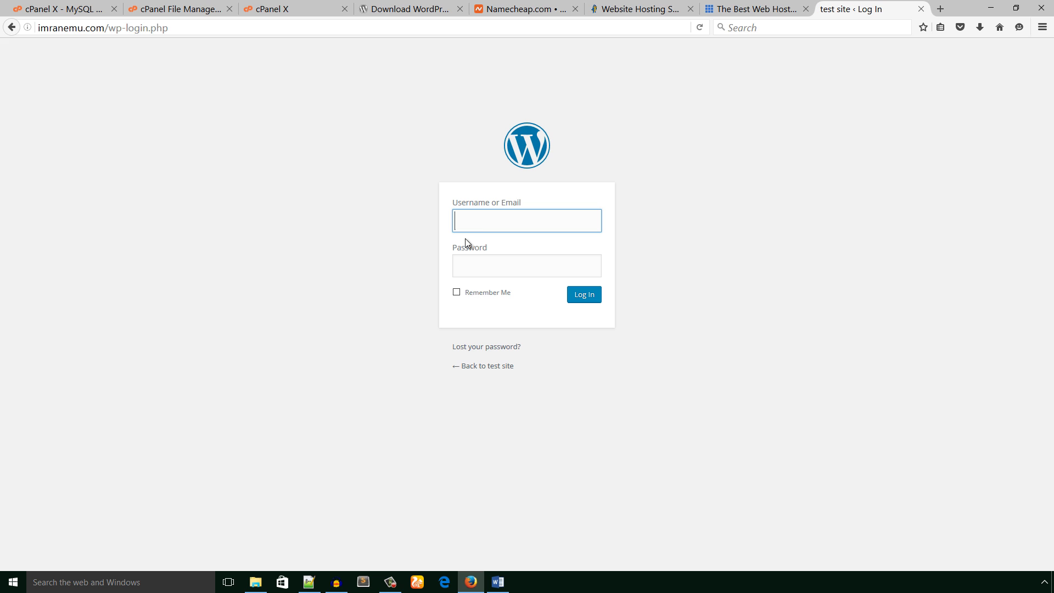
- Copy the admin username from the notes into the Username or Email field
click(309, 583)
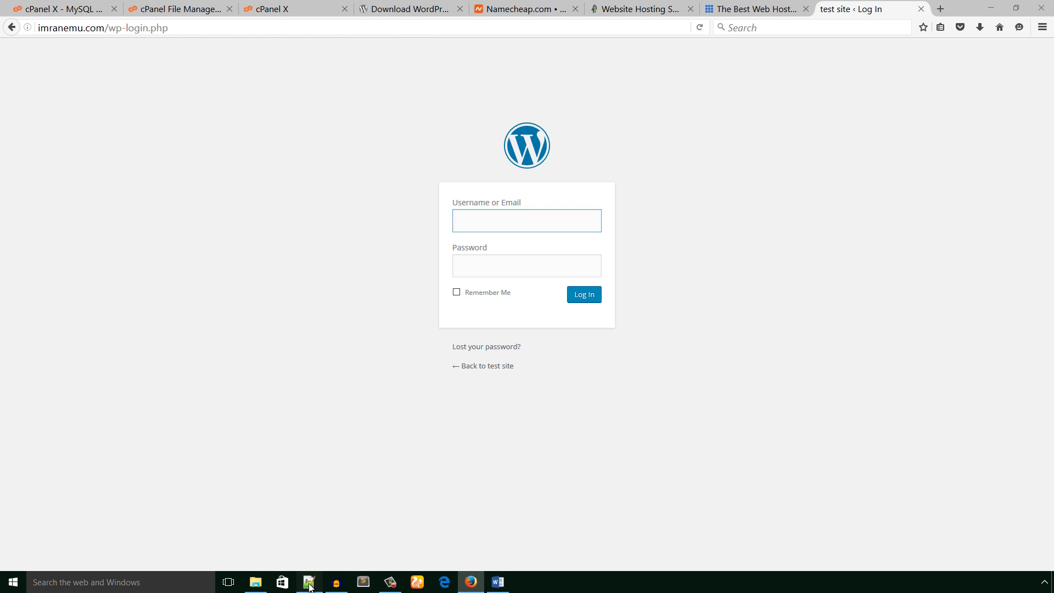
drag(85, 141, 6, 142)
key(ctrl+c)
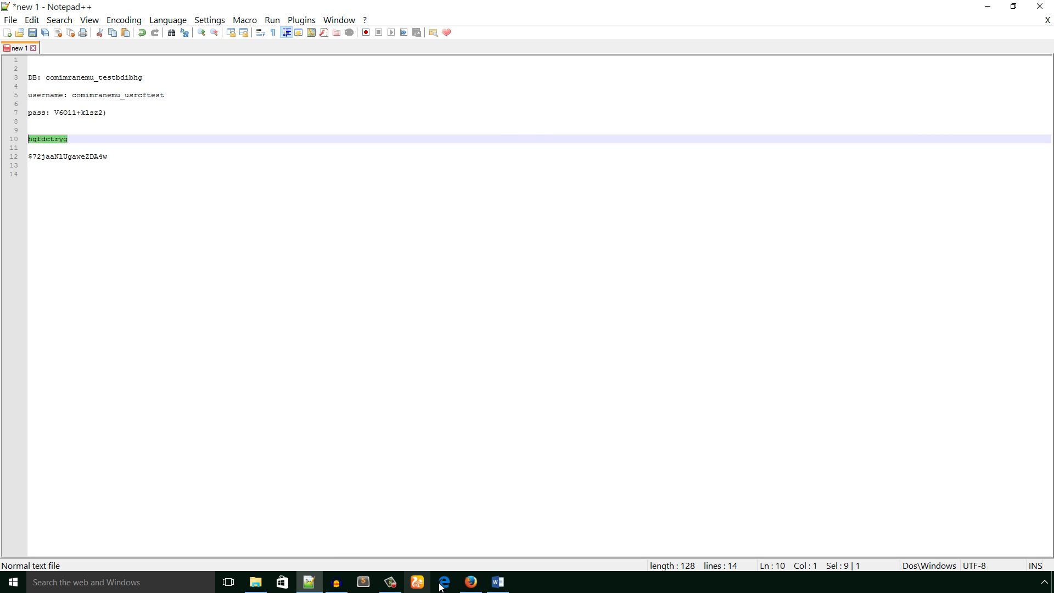
click(470, 582)
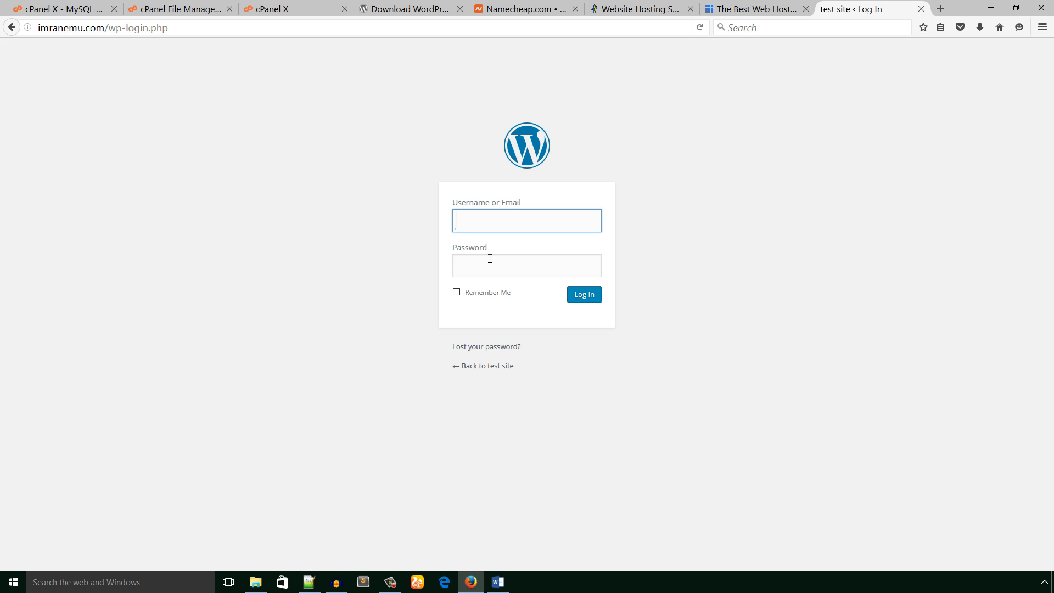
key(ctrl+v)
click(489, 265)
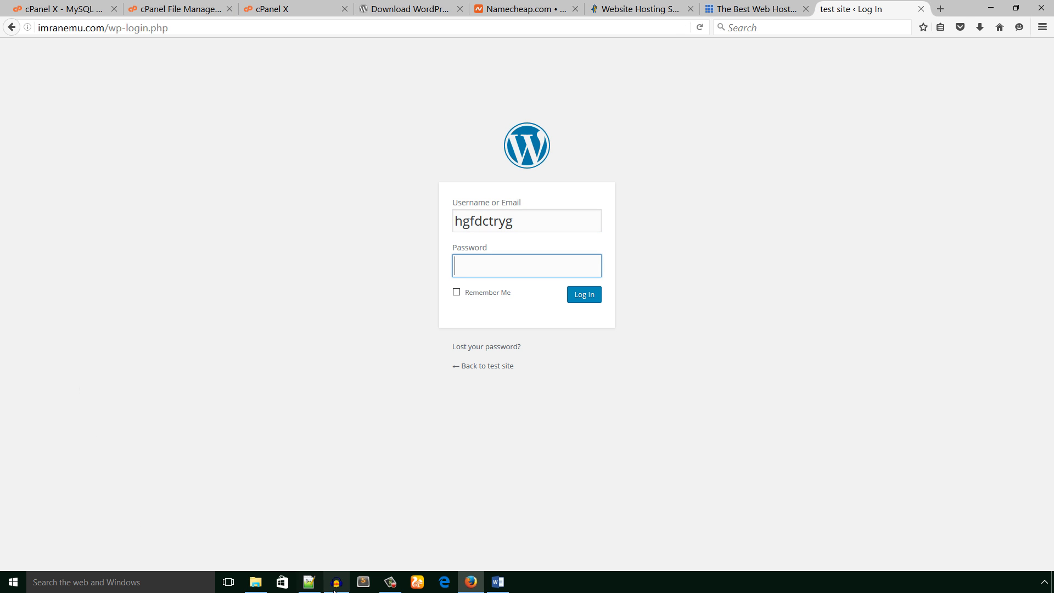
- Copy the admin password from the notes into the Password field
key(alt+Tab)
drag(113, 156, 24, 157)
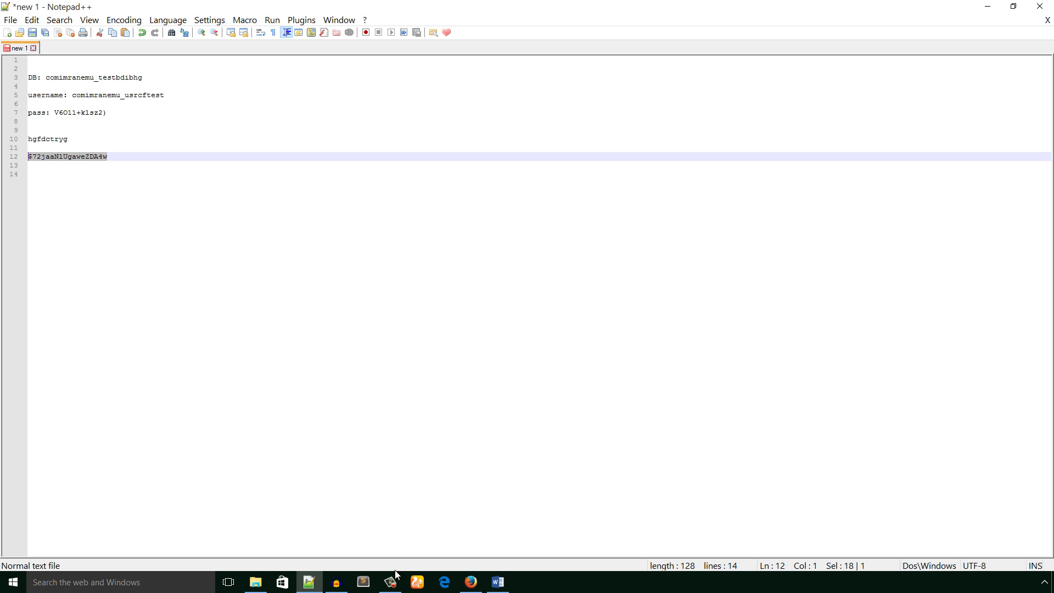
click(471, 582)
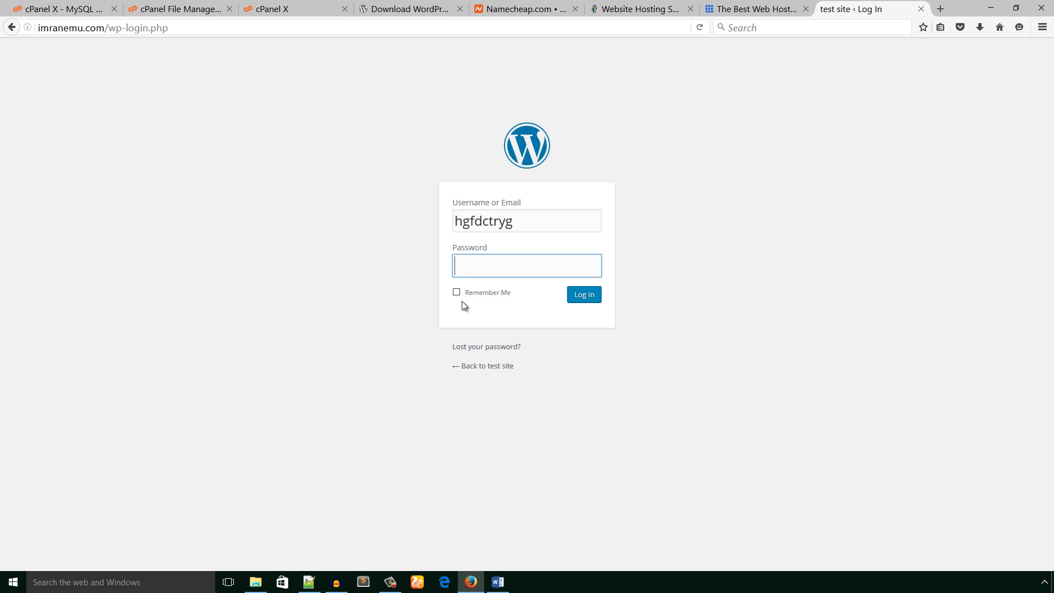
key(ctrl+v)
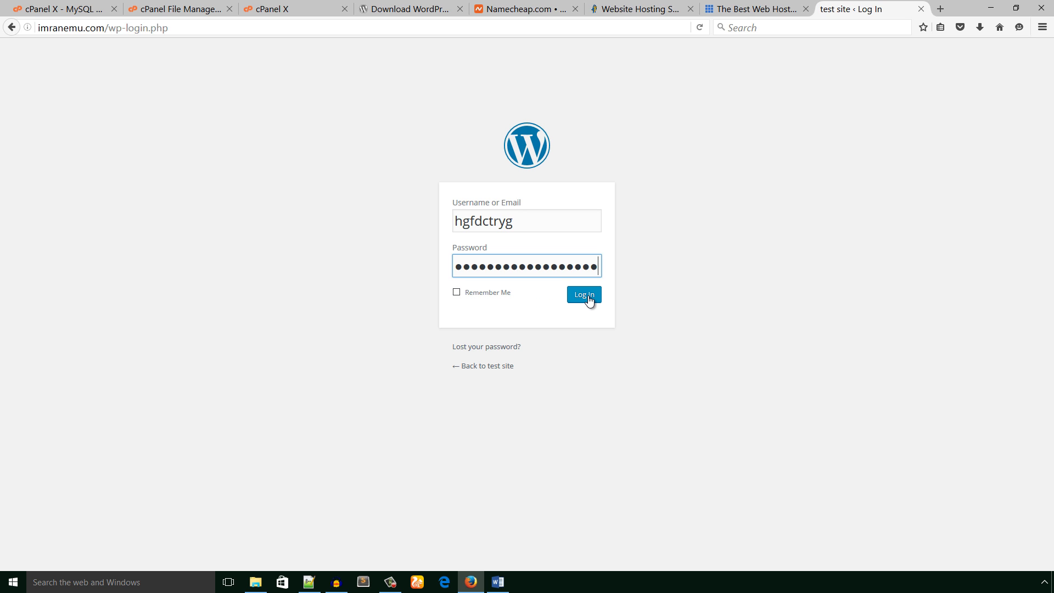
- Log in to the test site with the entered username and password
click(587, 296)
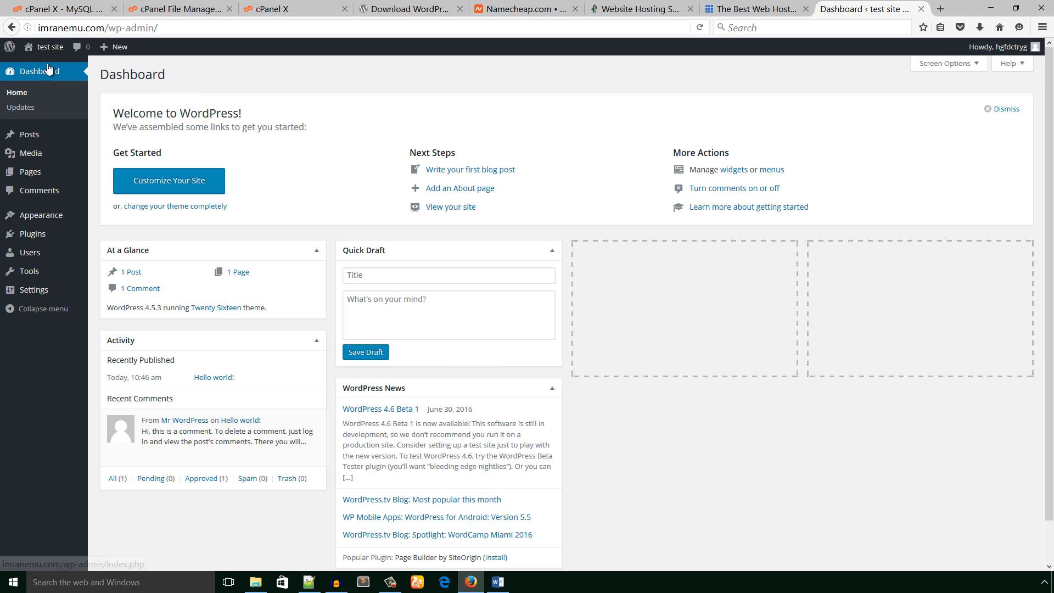
- Visit the test site's Twenty Sixteen front page and scroll it to the footer and back
mouse_move(49, 48)
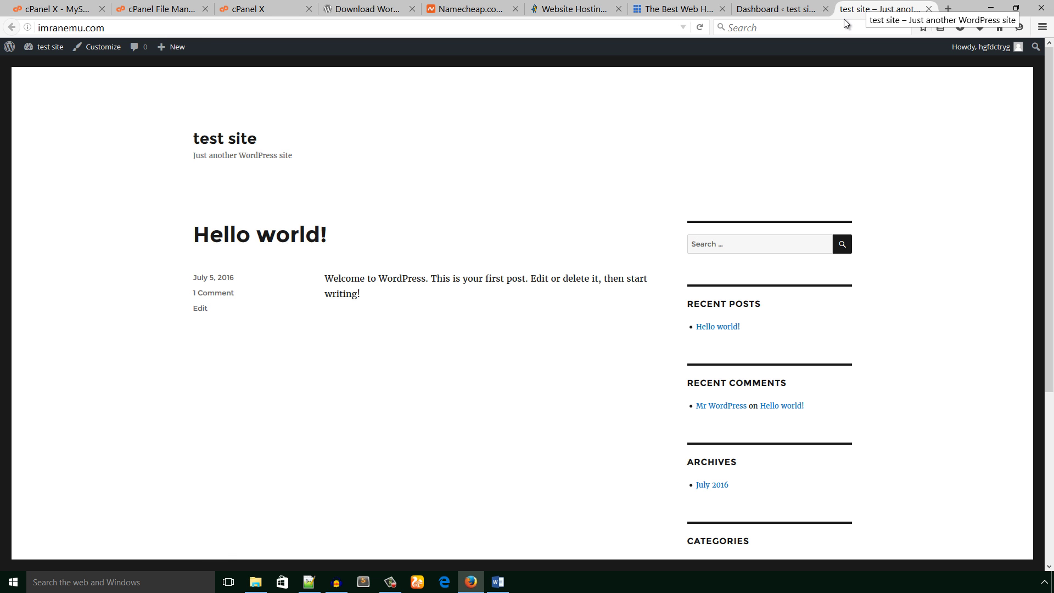
scroll(447, 269, down, 5)
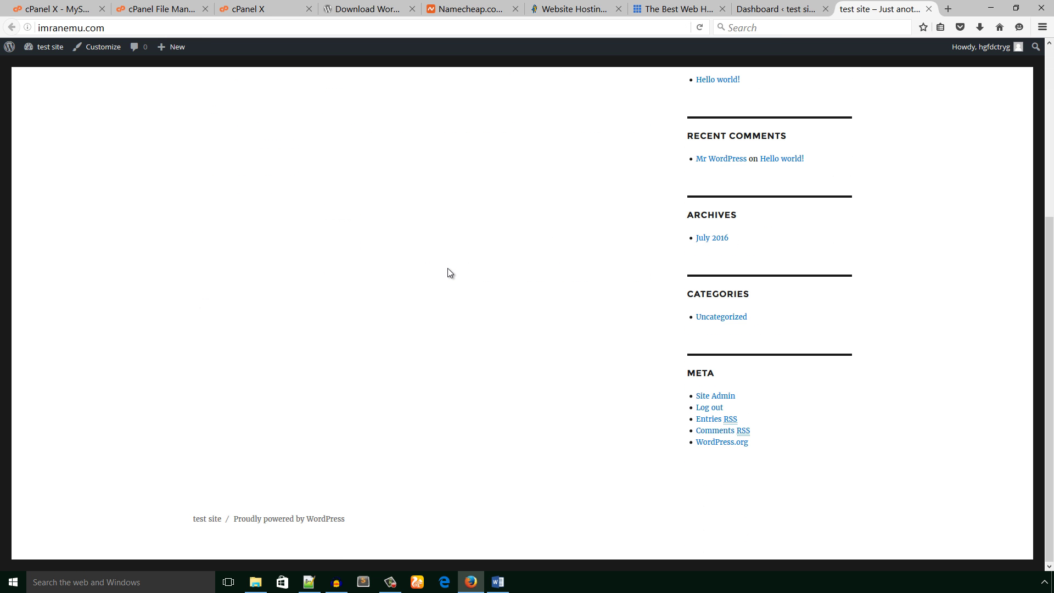
scroll(448, 269, up, 5)
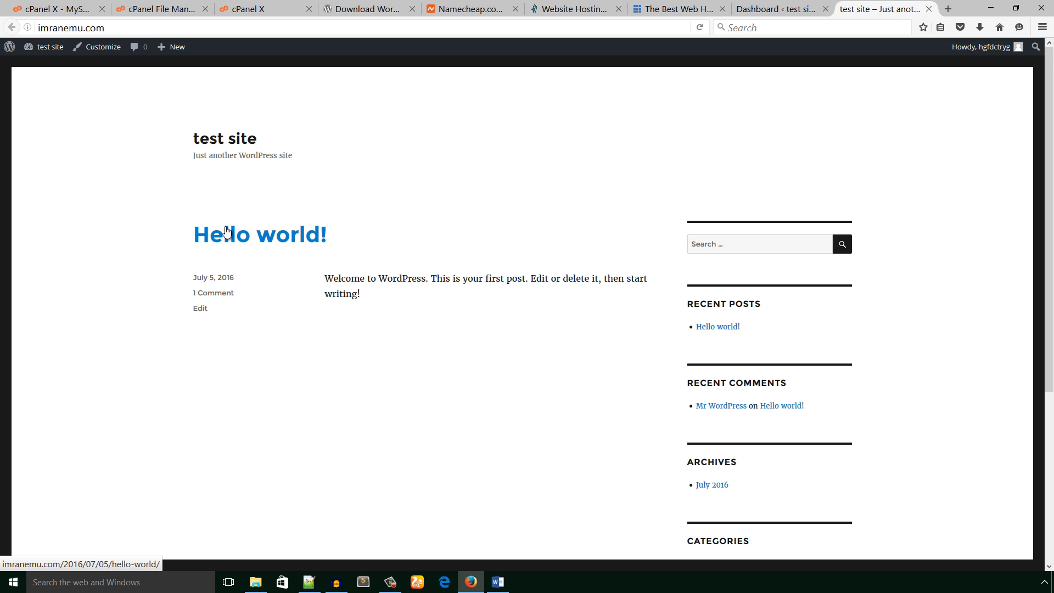
- Recheck the Hello world! front page from its tab, then finish back on the admin Dashboard
click(777, 11)
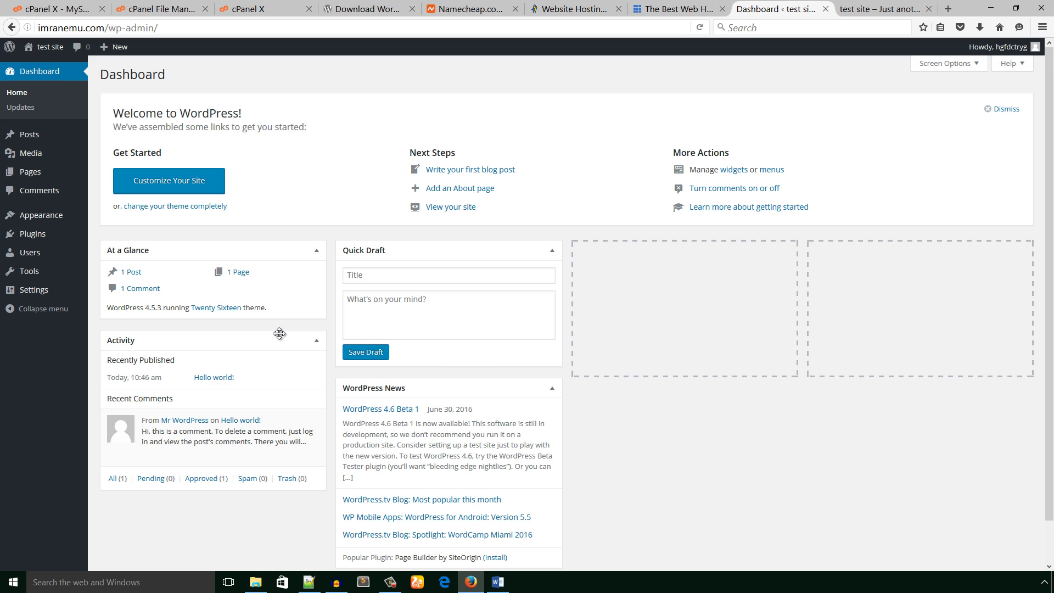
mouse_move(77, 217)
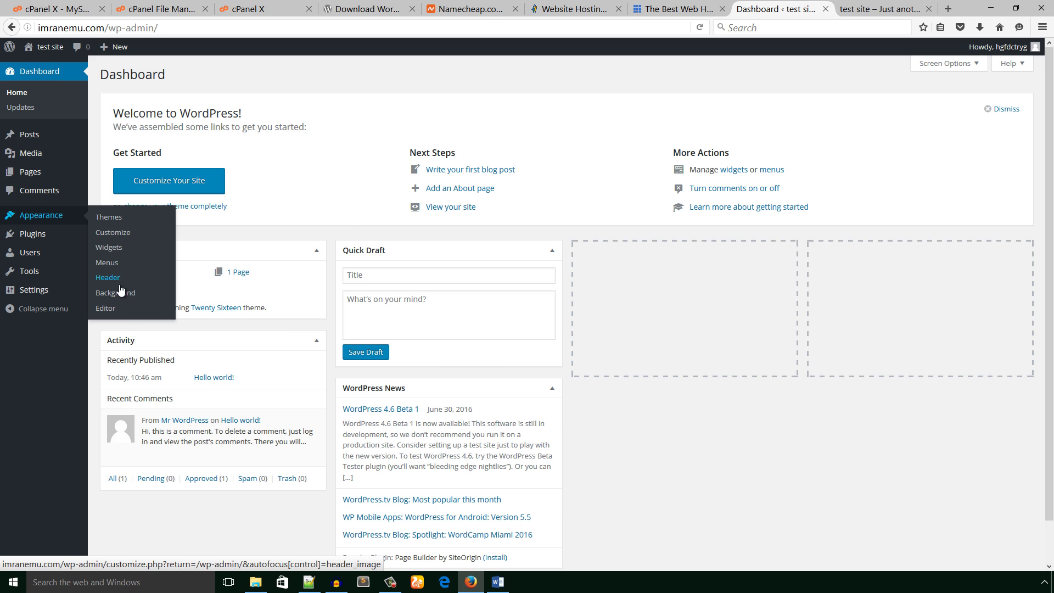
click(886, 7)
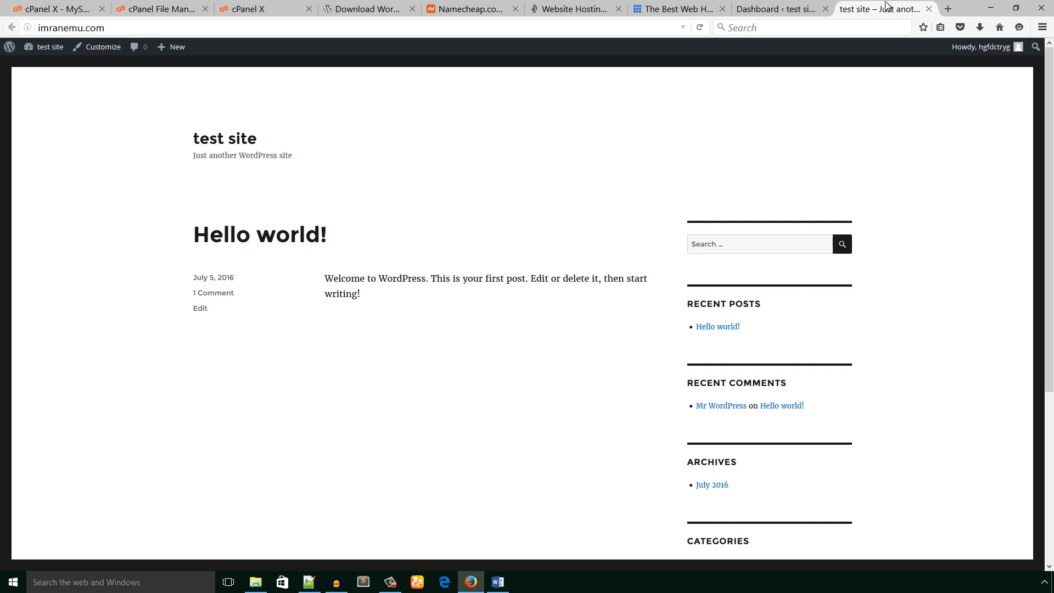
scroll(459, 420, down, 5)
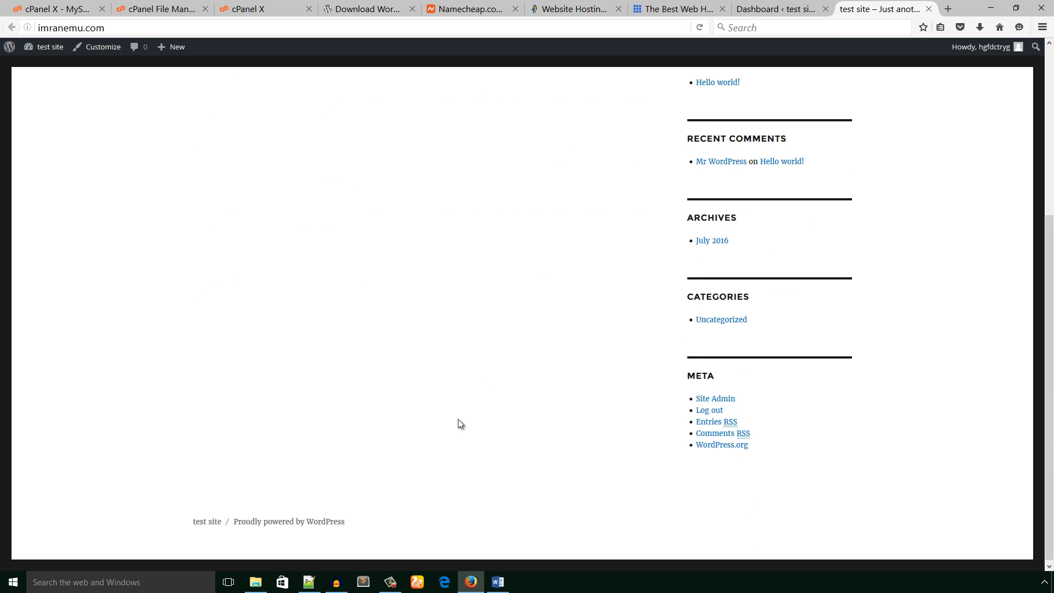
scroll(459, 423, up, 4)
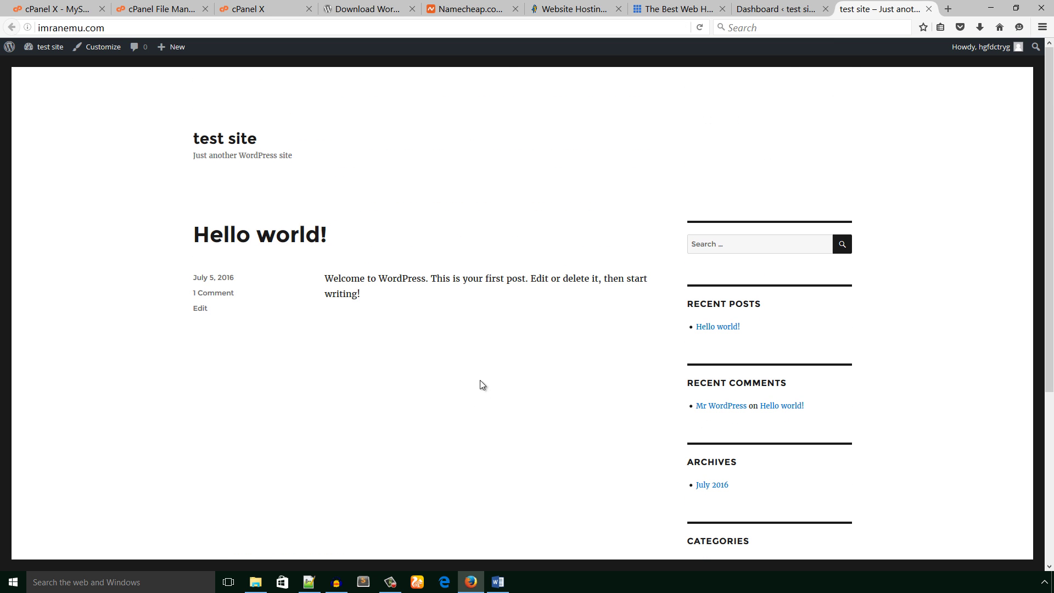
click(803, 10)
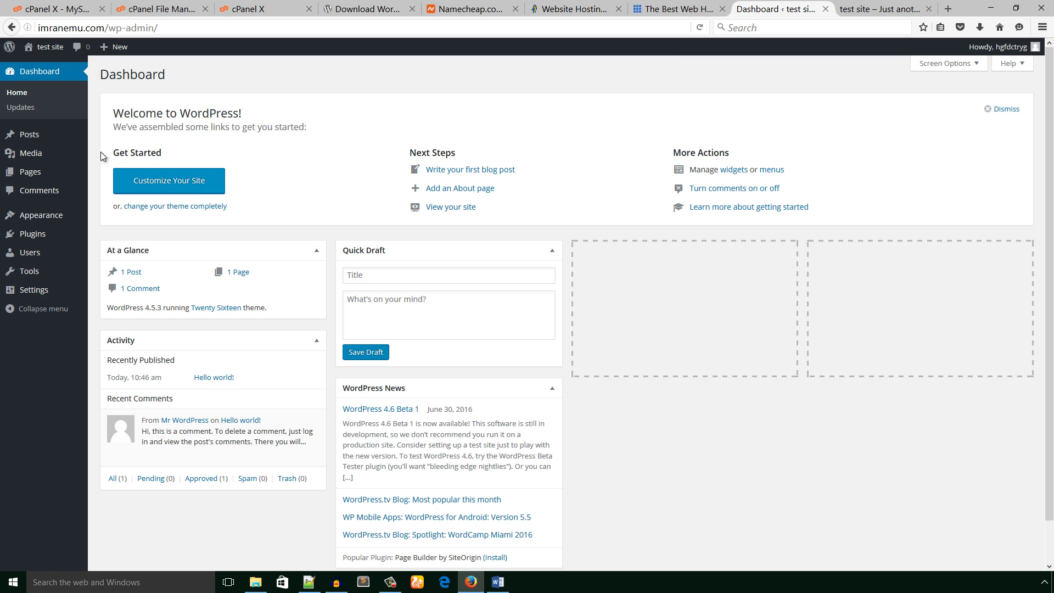